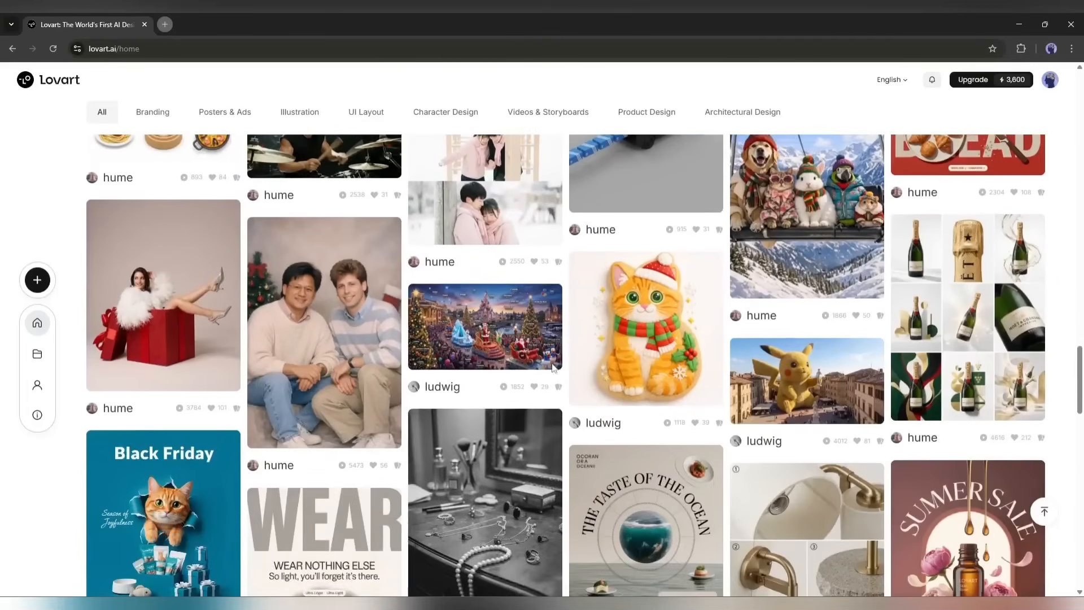
Step: Enter the design prompt "Organic coffee brand Instagram Post, earthy tone, coffee beans, minimalist design, warm lighting"
scroll(1067, 407, down, 4)
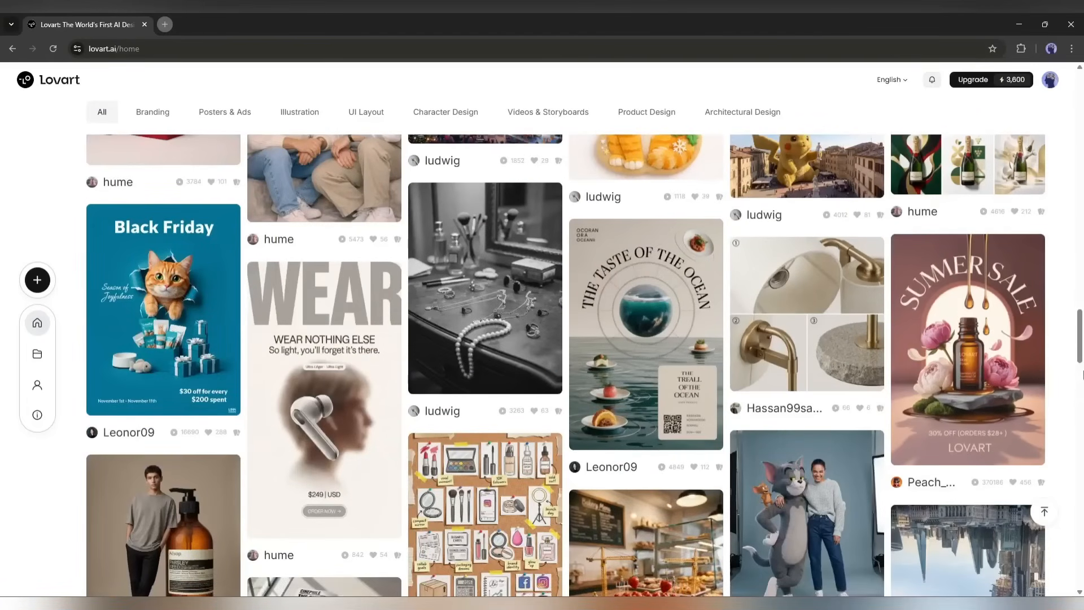
drag(1080, 343, 1080, 99)
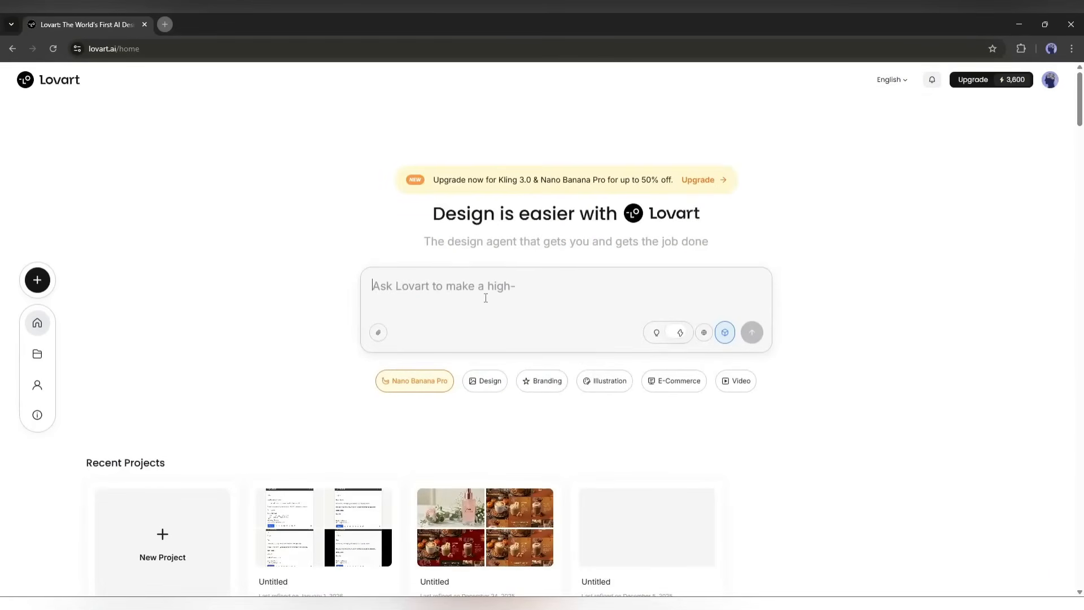
text(Organic coffee )
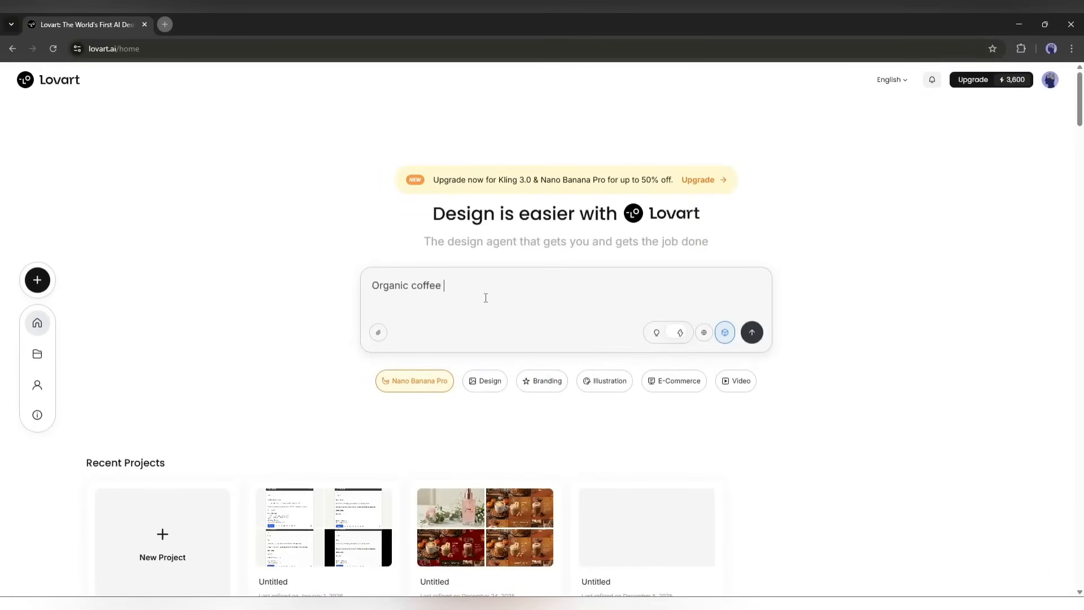
text(brand Instagram Post, earthy tone, coffee beans, )
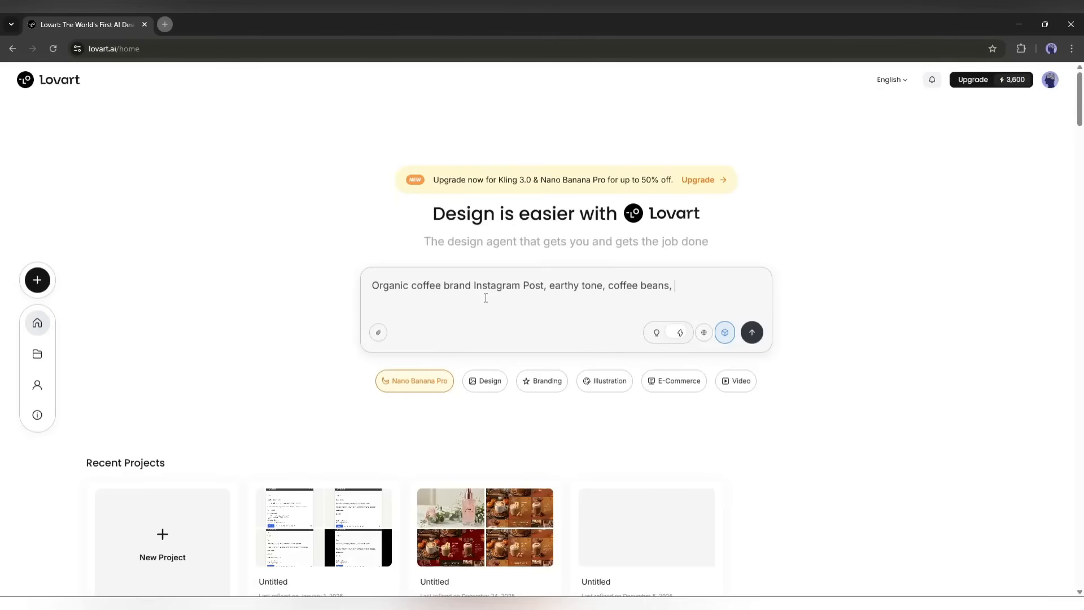
text(minimalist design, warm lighting)
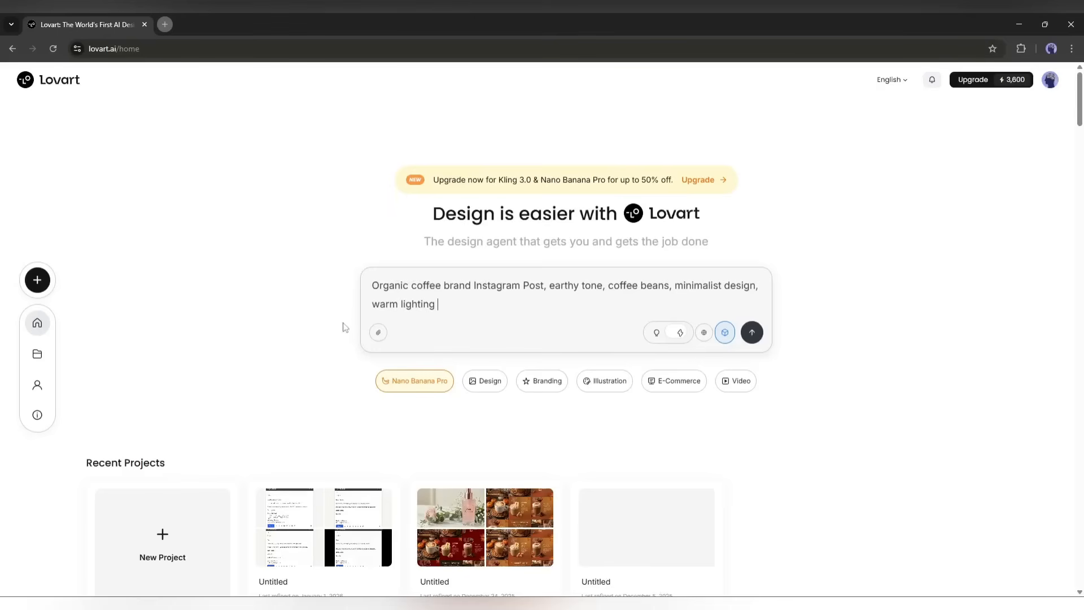
click(378, 332)
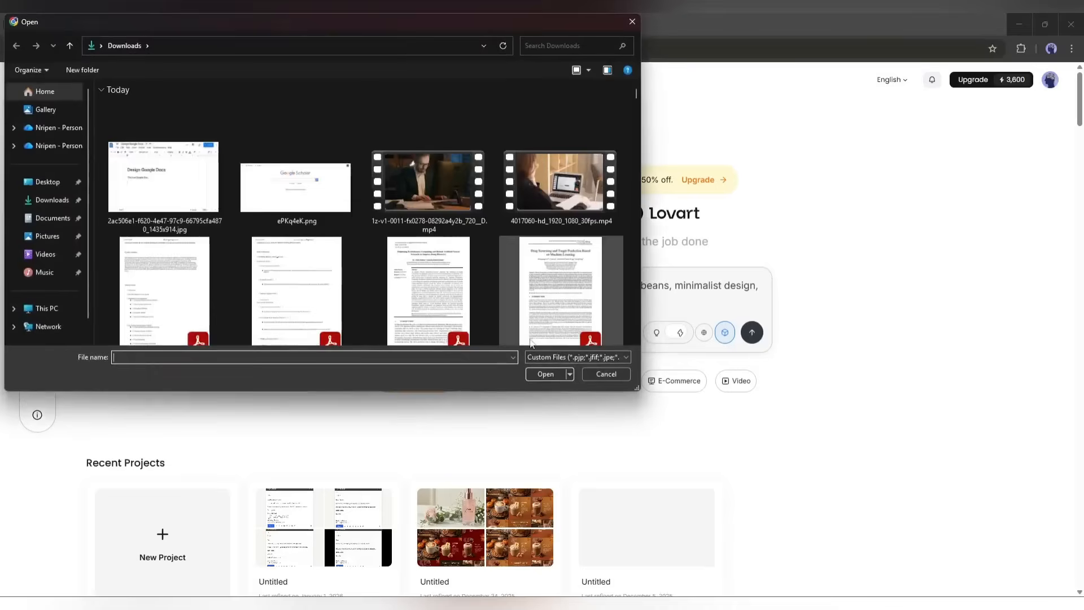
click(602, 373)
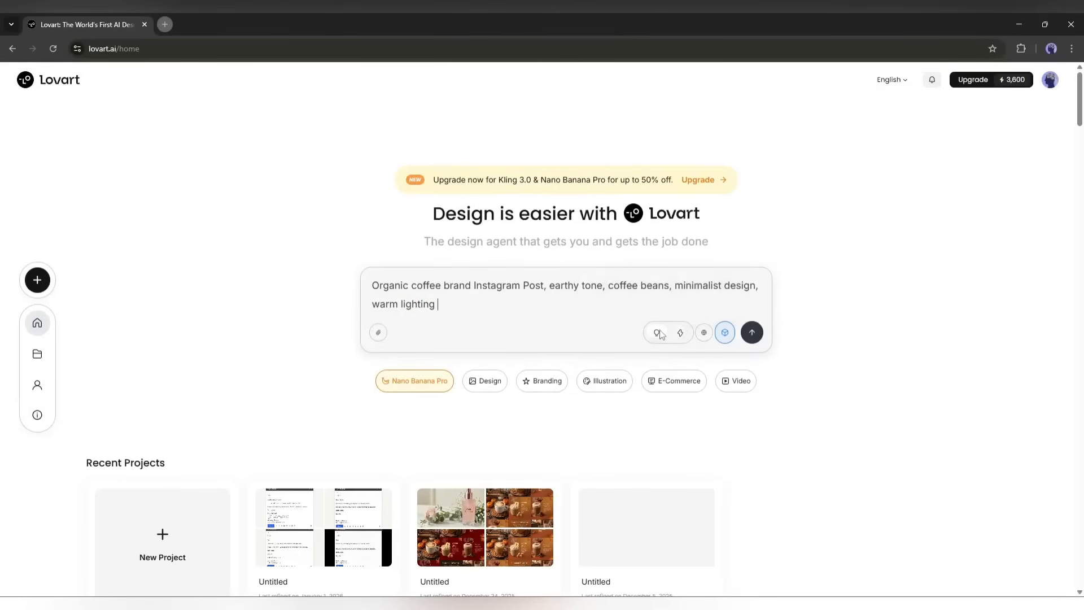
click(704, 332)
mouse_move(721, 323)
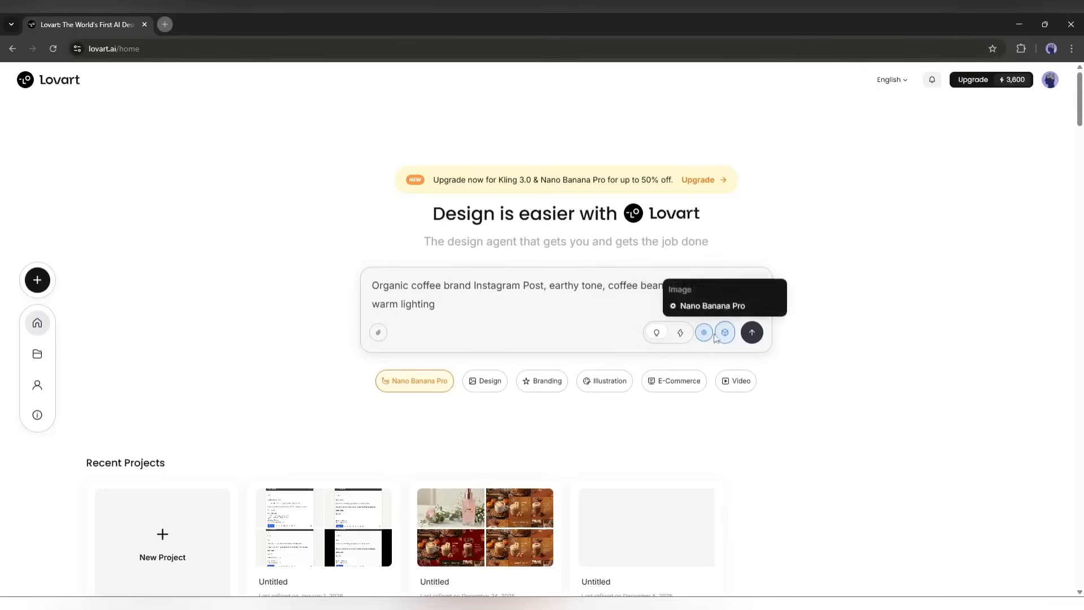
click(704, 335)
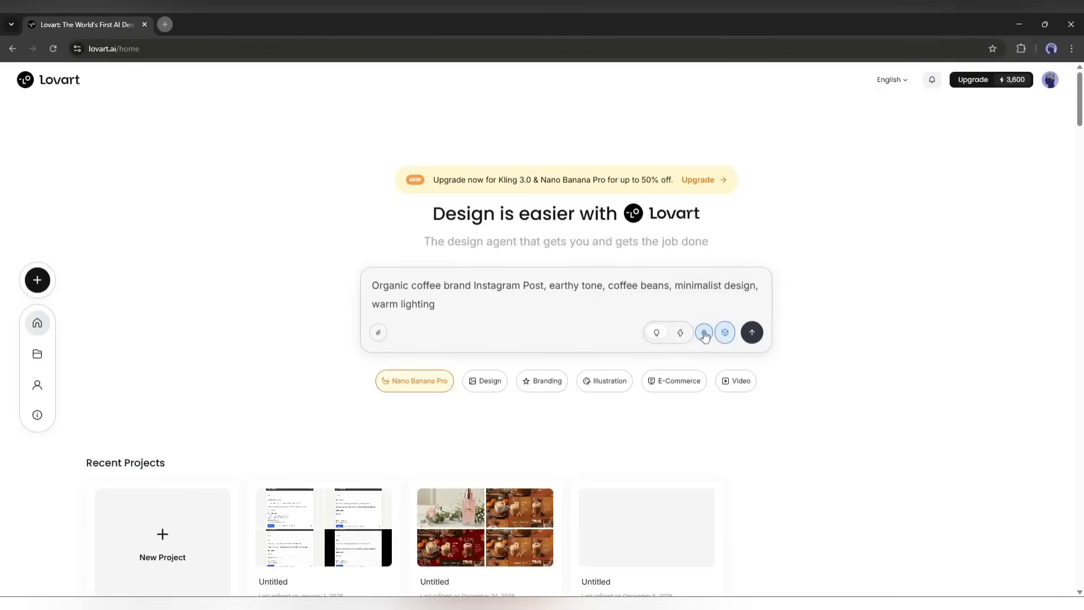
click(705, 334)
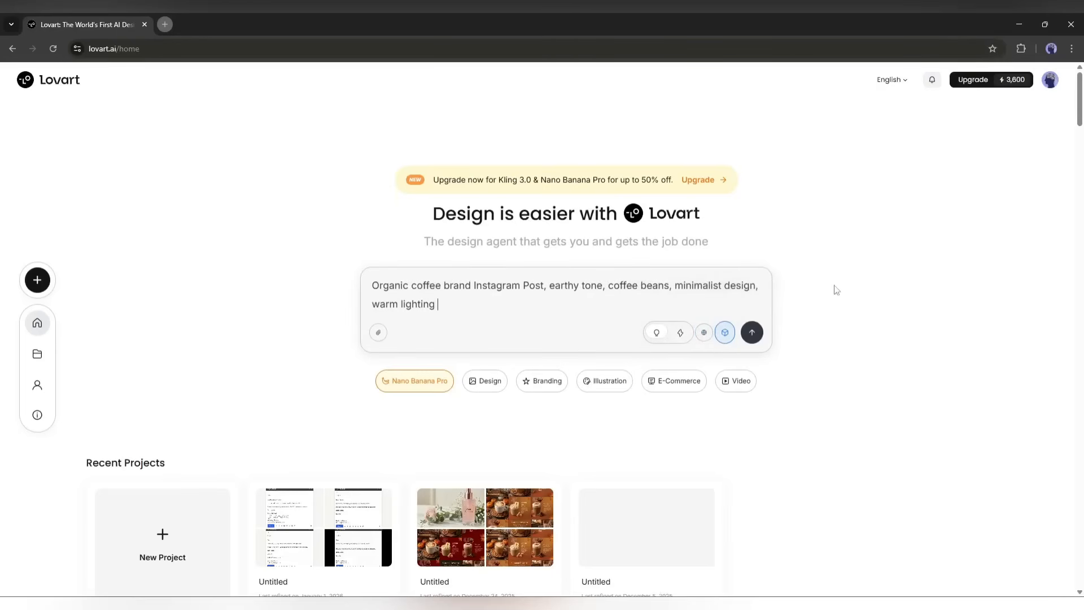
Step: Examine the available image, video and 3D generation models, from Nano Banana Pro through to Tripo
click(728, 342)
click(1006, 117)
click(724, 334)
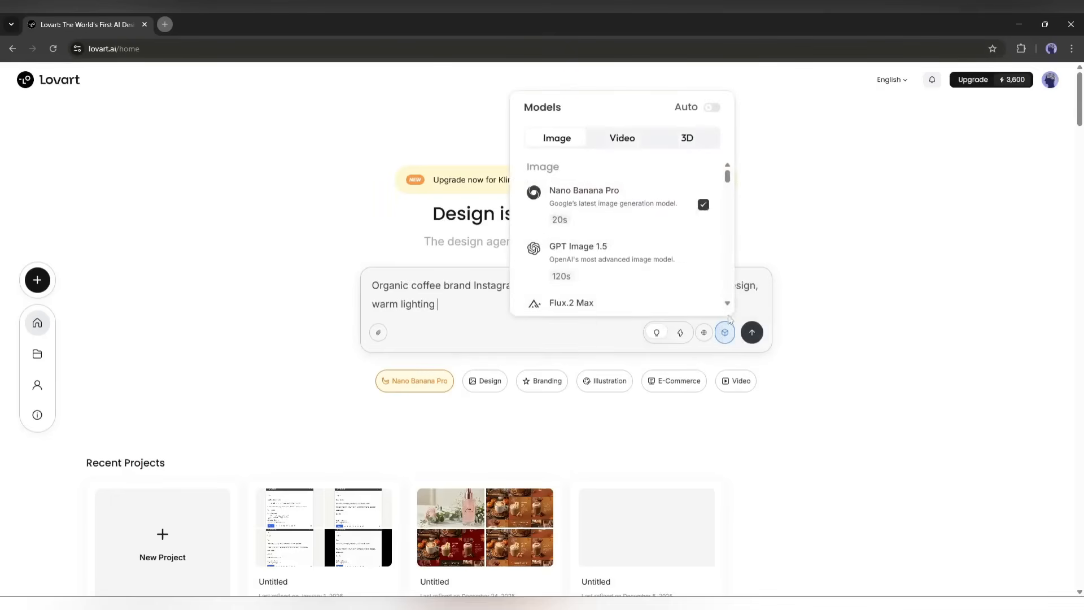
scroll(612, 192, down, 3)
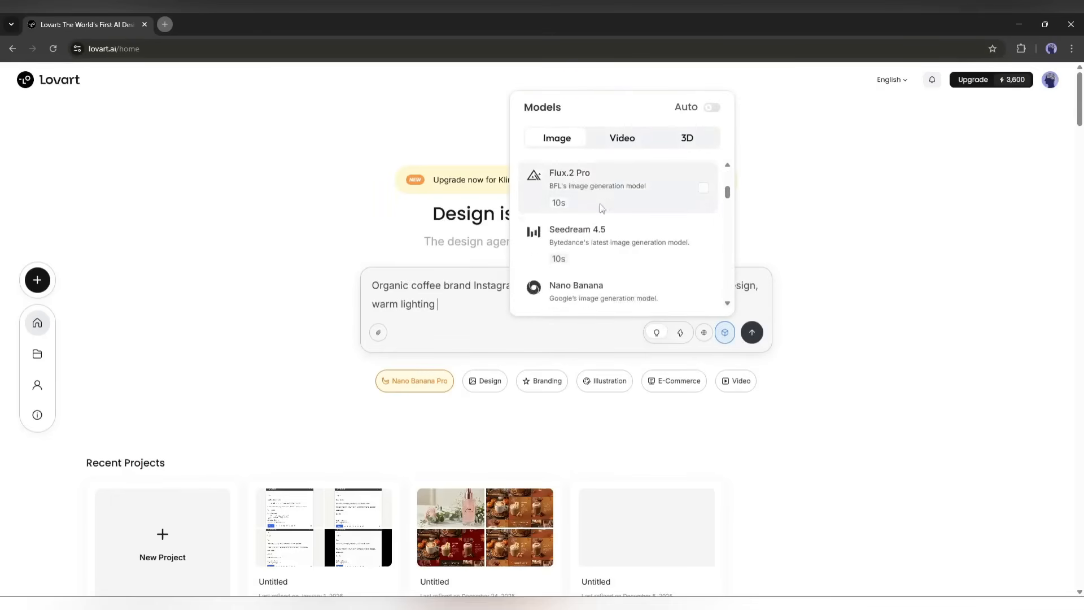
scroll(598, 206, down, 8)
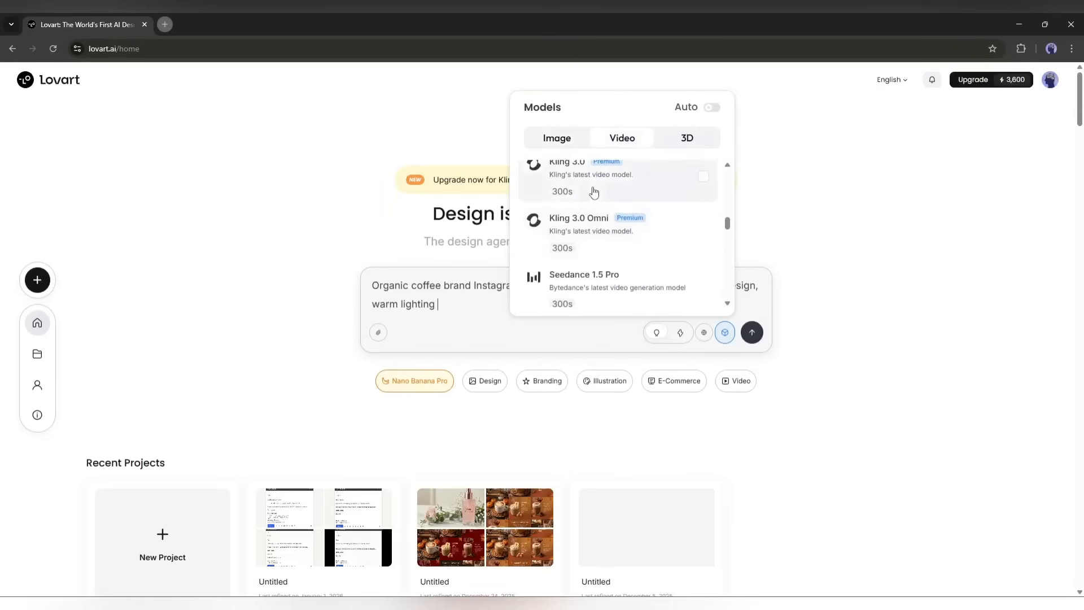
scroll(594, 193, down, 4)
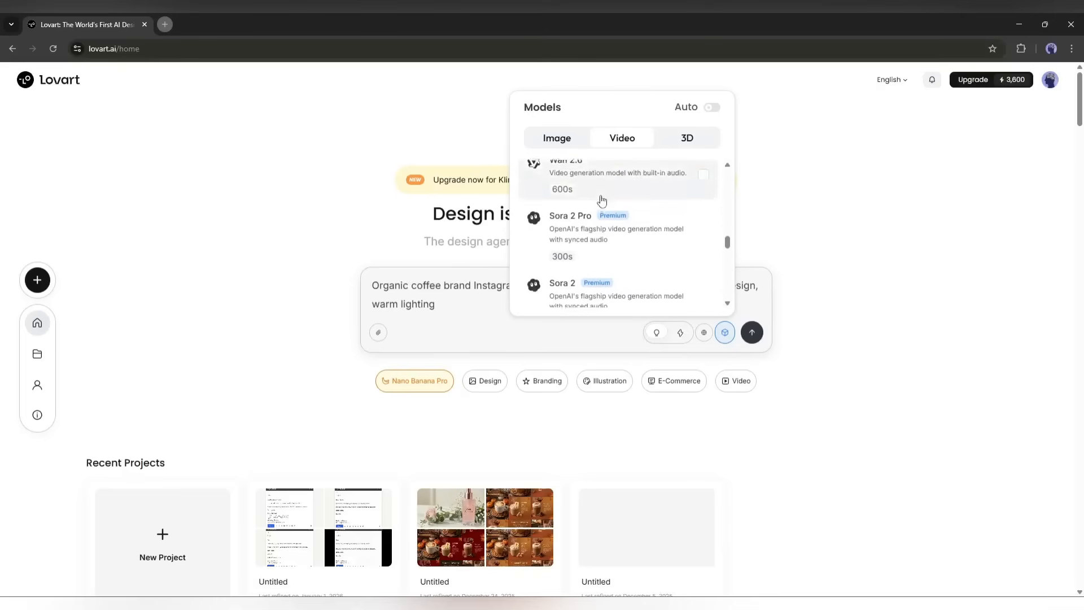
scroll(602, 200, down, 5)
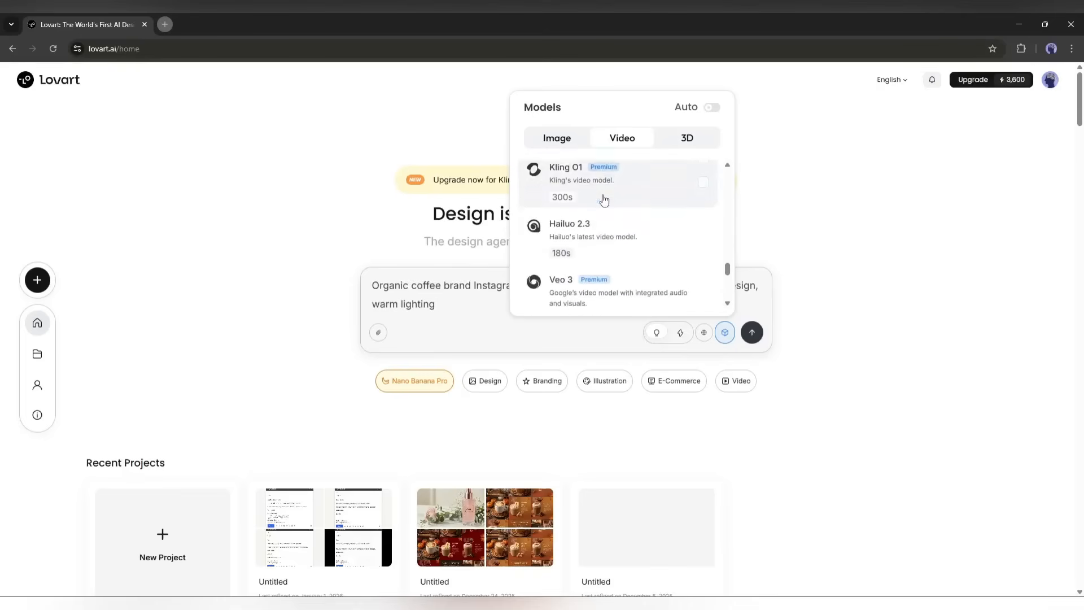
scroll(604, 199, down, 6)
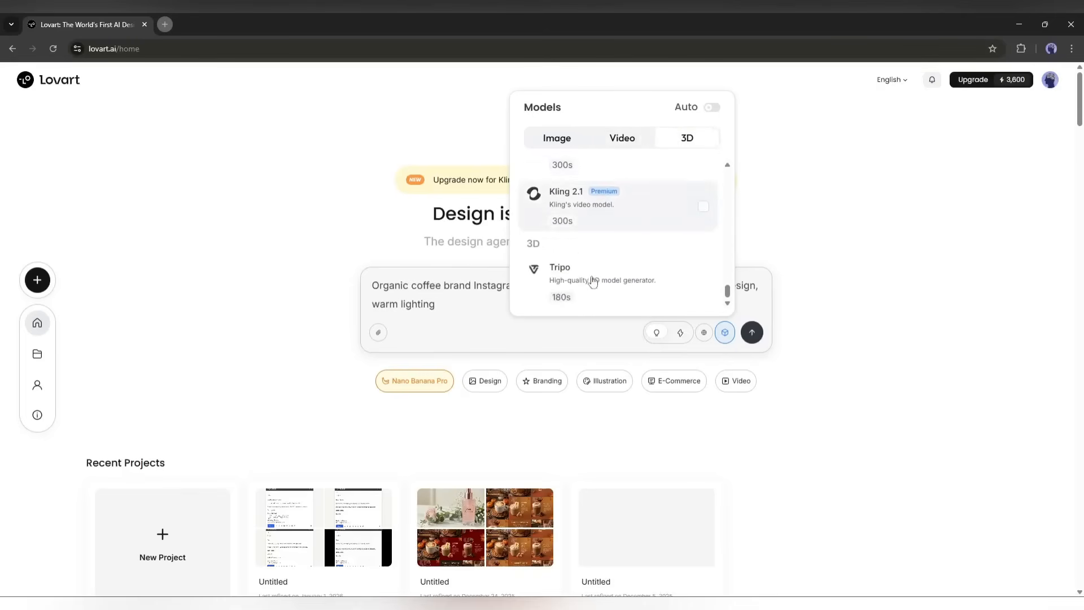
scroll(653, 278, up, 4)
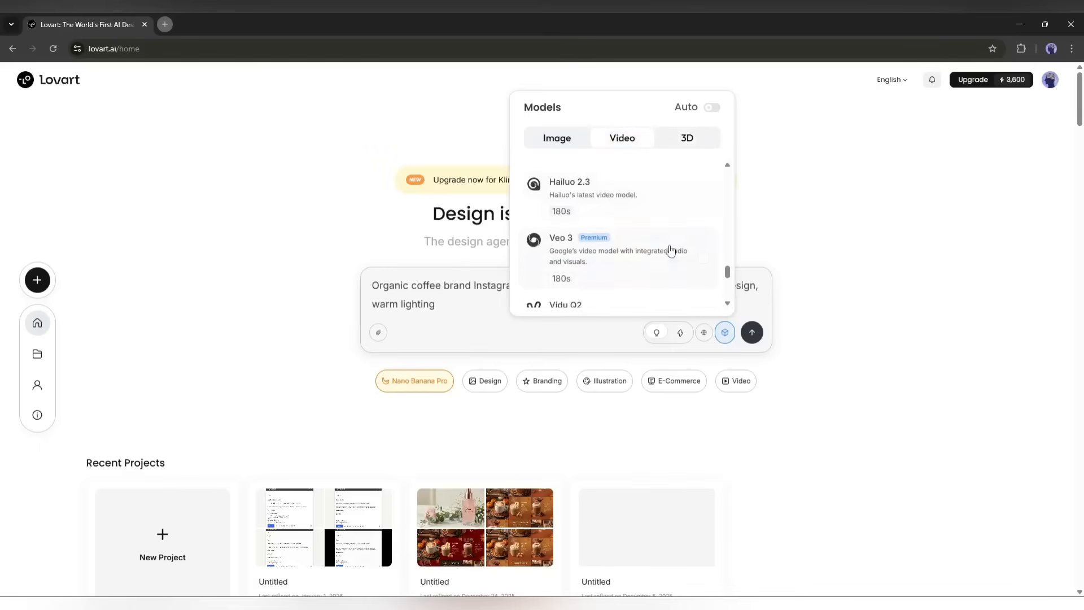
scroll(670, 251, up, 10)
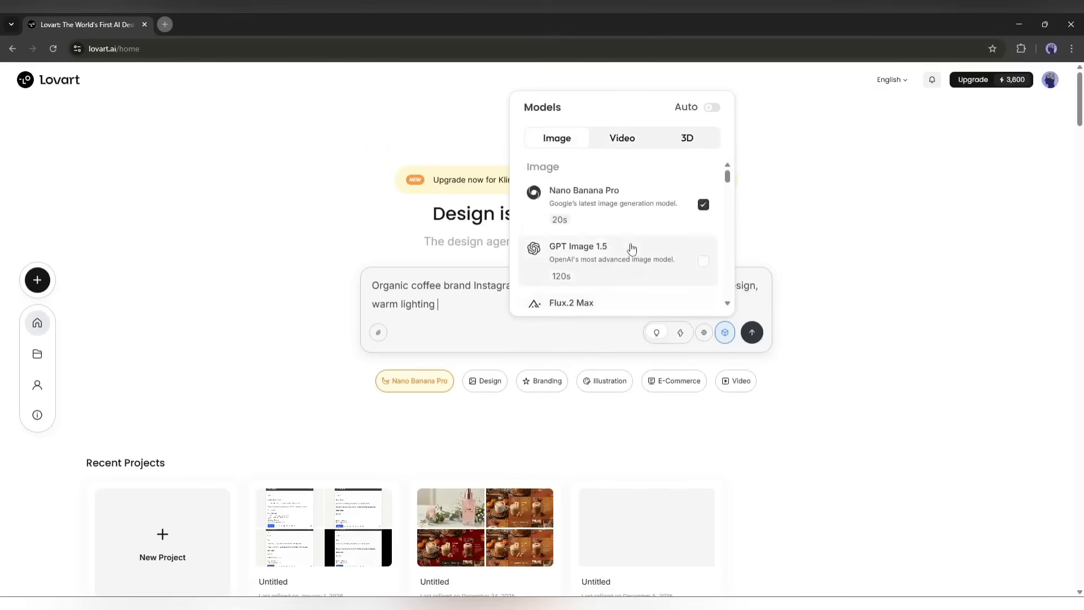
click(660, 213)
click(660, 213)
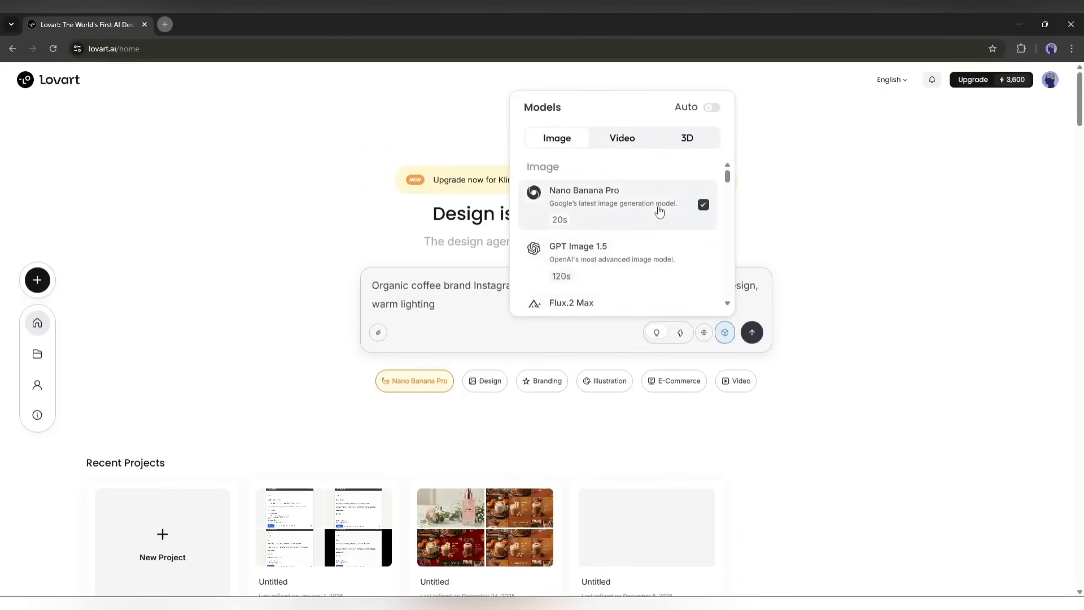
click(807, 196)
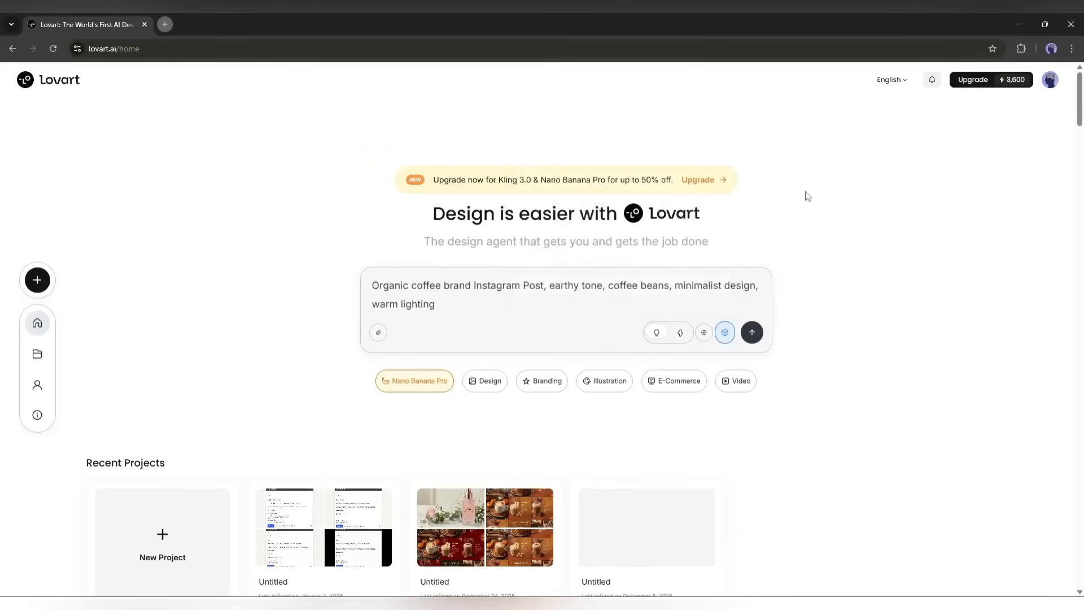
Step: Submit the coffee brand prompt for generation and dismiss the "Choose How You Create" tip
click(752, 332)
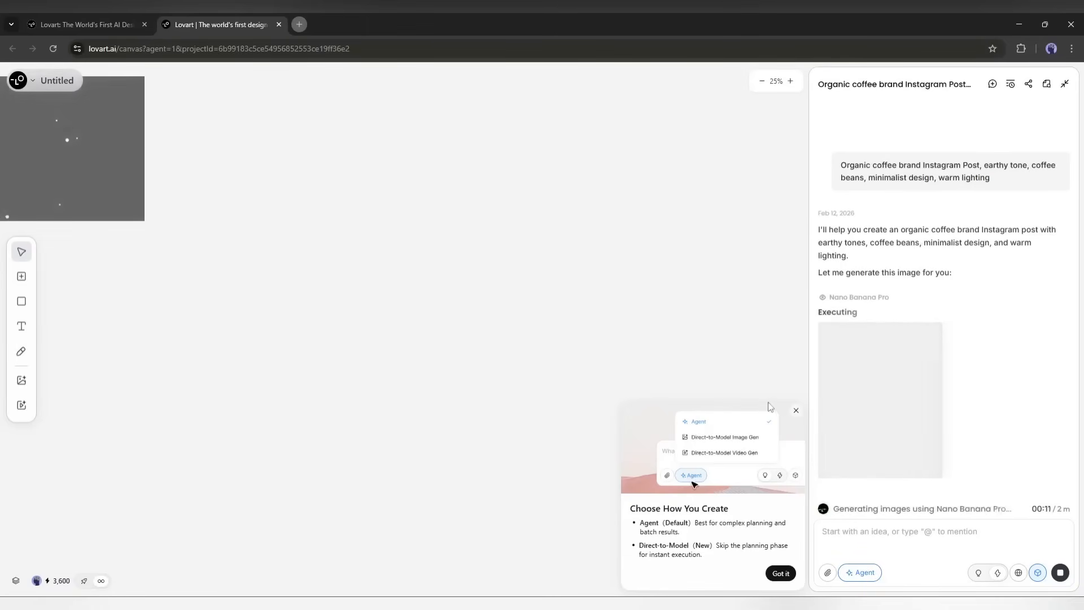
click(780, 572)
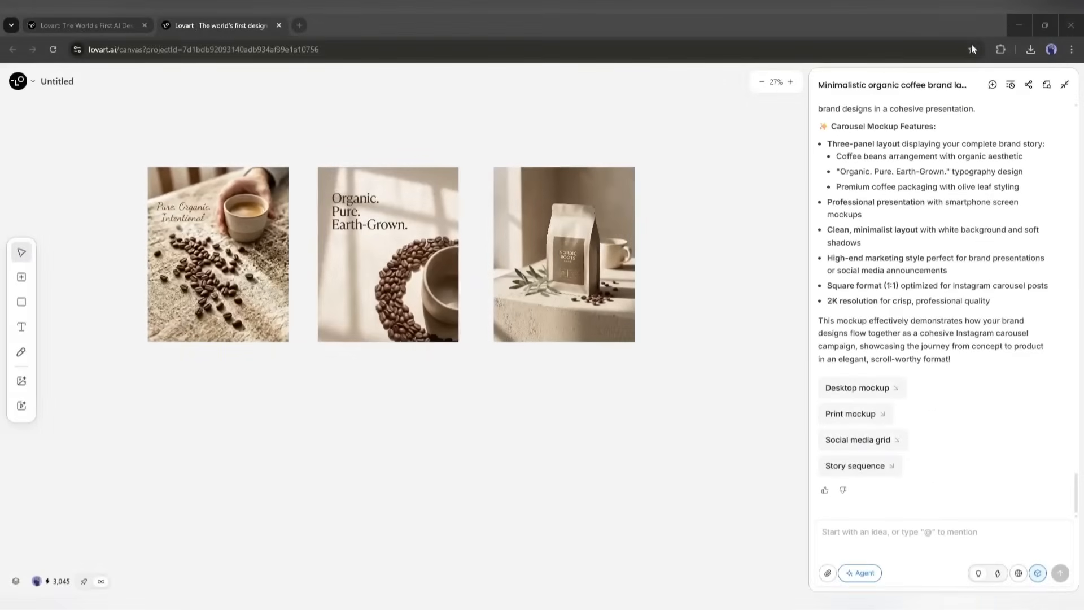
Step: Inspect the three generated coffee brand images on the canvas one by one
drag(141, 408, 754, 199)
click(242, 358)
scroll(244, 382, up, 3)
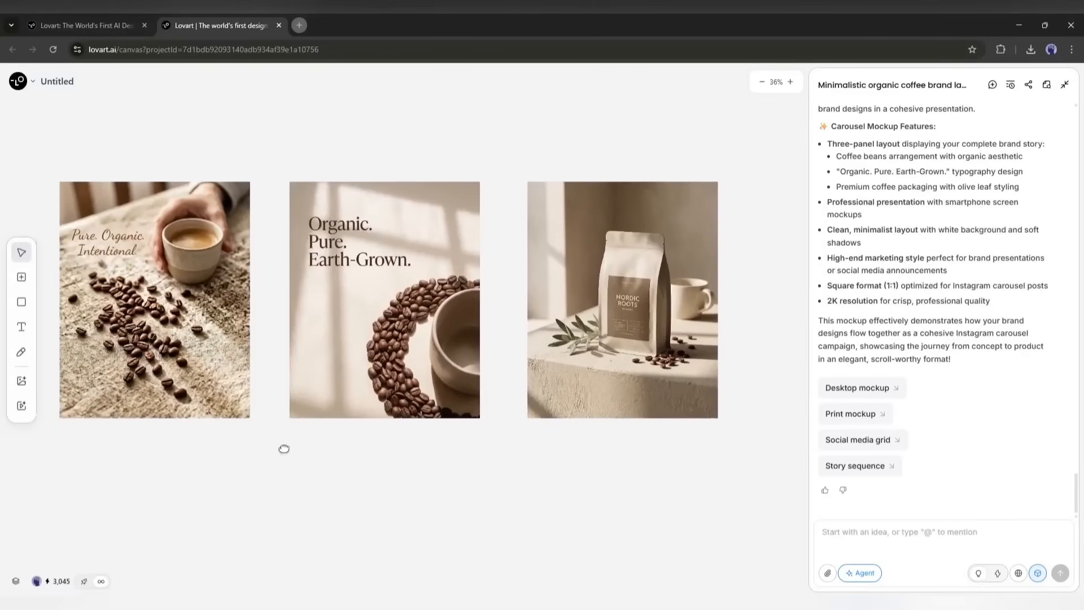
click(415, 327)
click(653, 328)
click(415, 327)
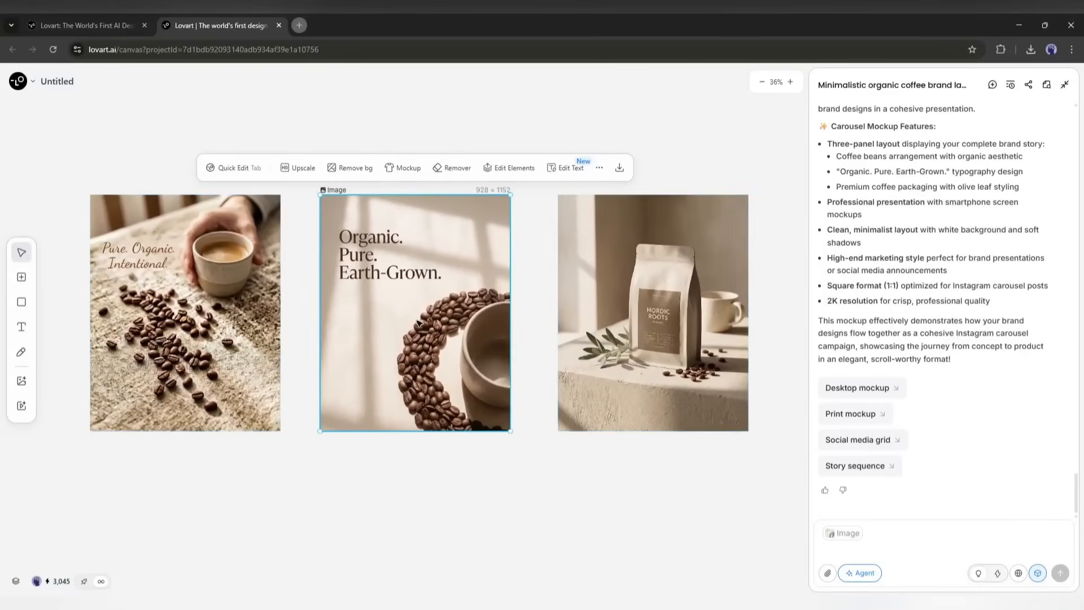
click(174, 323)
click(410, 311)
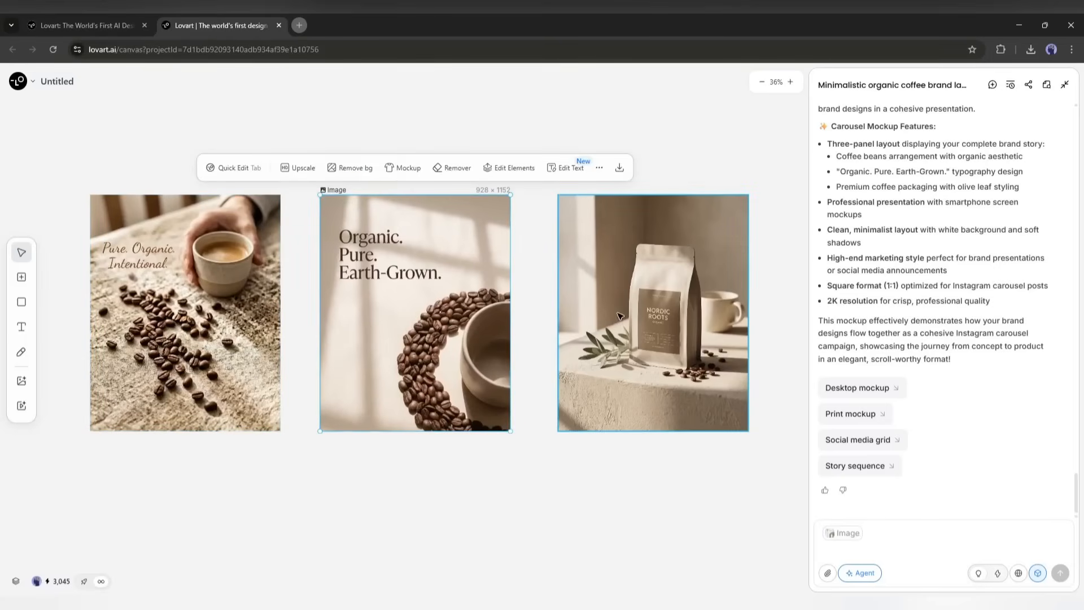
click(620, 317)
click(192, 282)
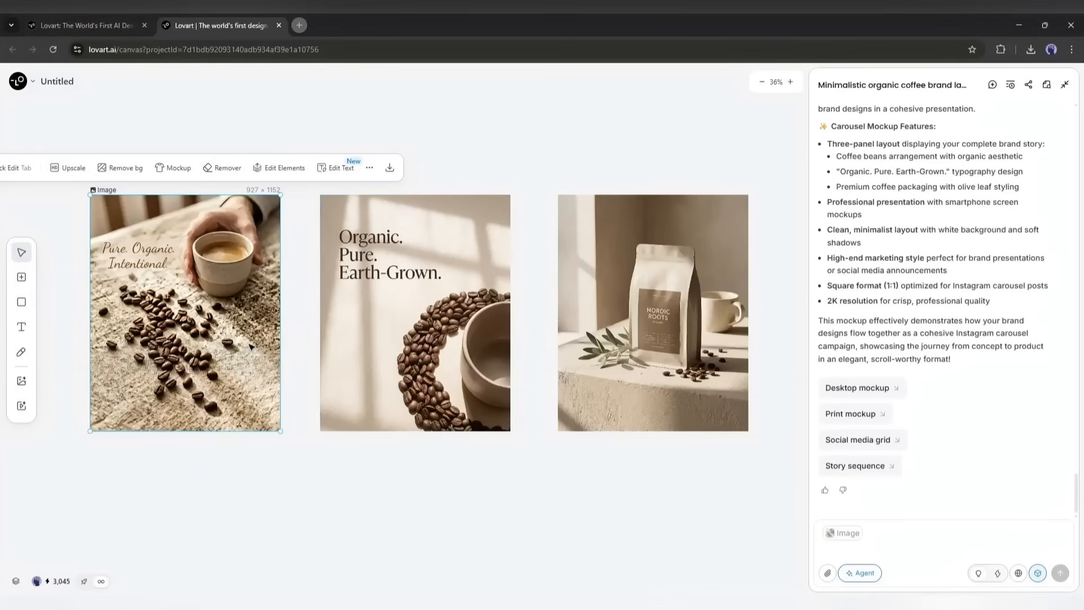
click(403, 347)
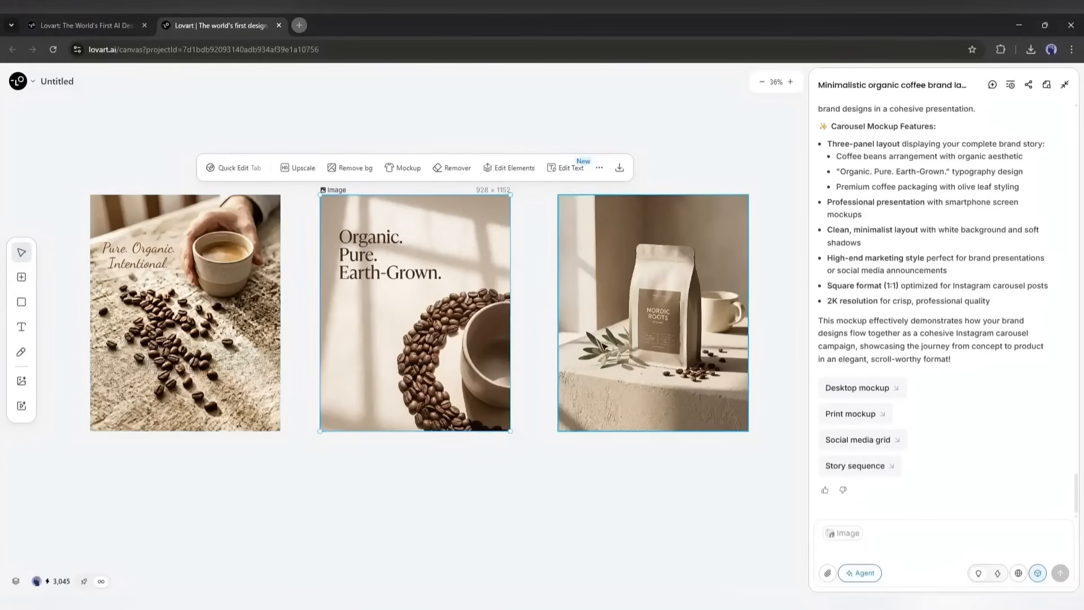
click(626, 321)
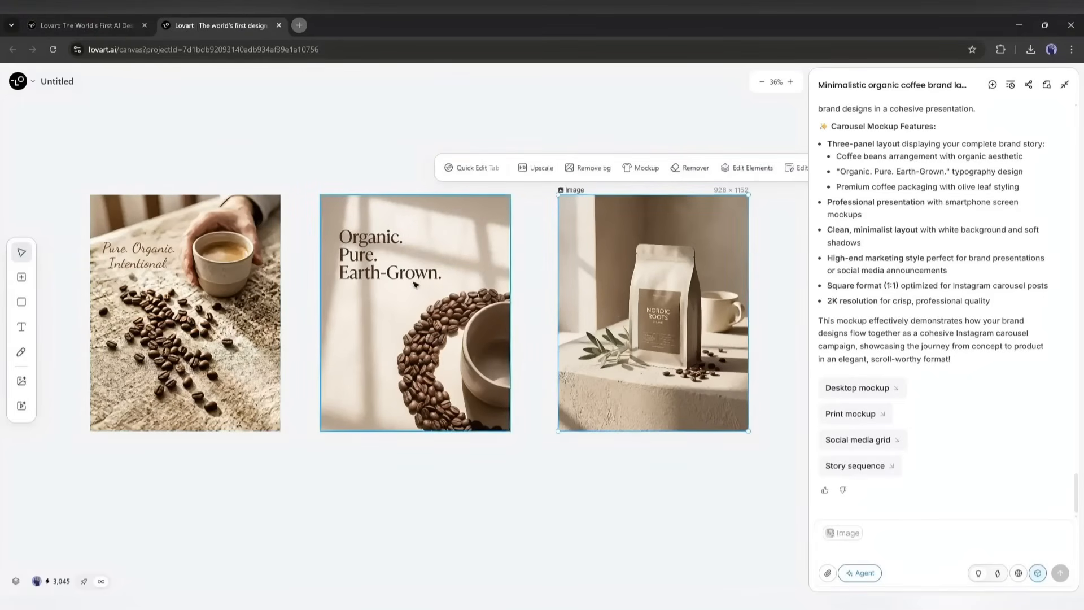
click(373, 294)
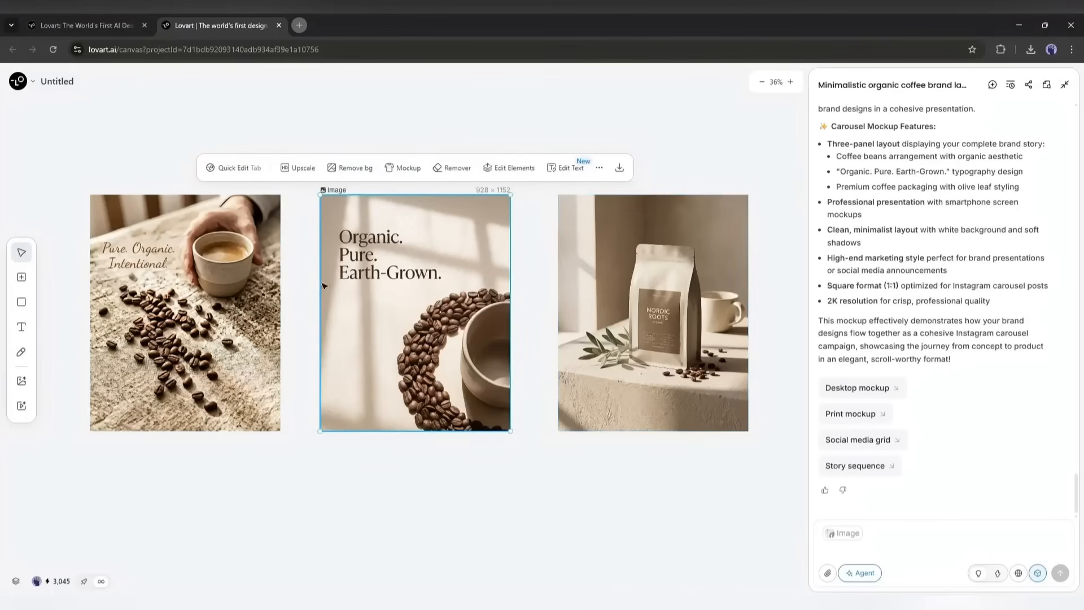
Step: Mark the coffee cup in the "Pure. Organic. Intentional." image and ask the agent to "change this hot coffee cup to a cold brew version"
click(205, 296)
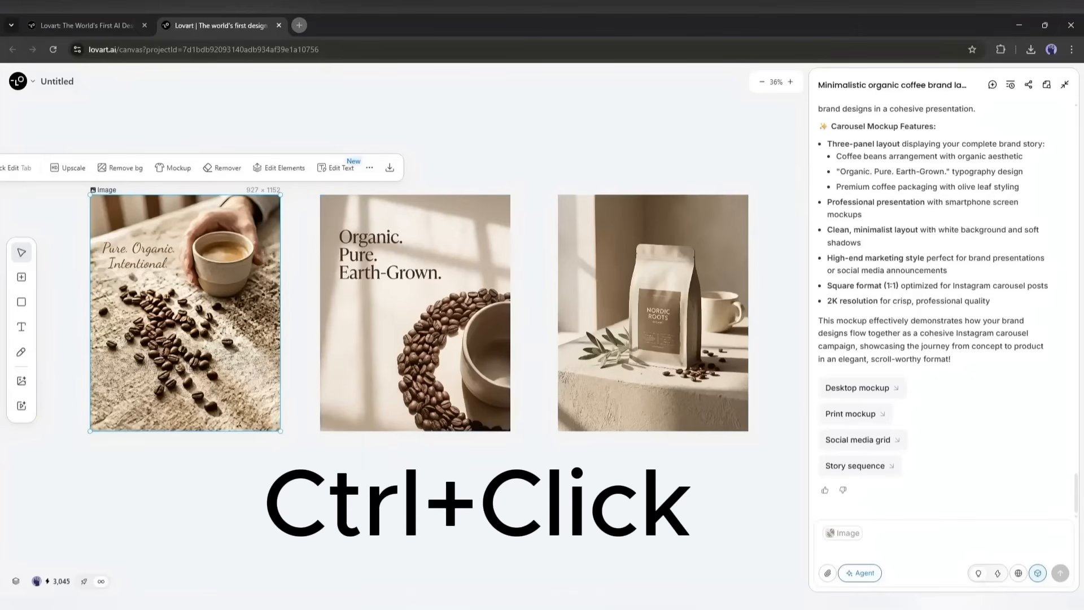
ctrl+click(222, 269)
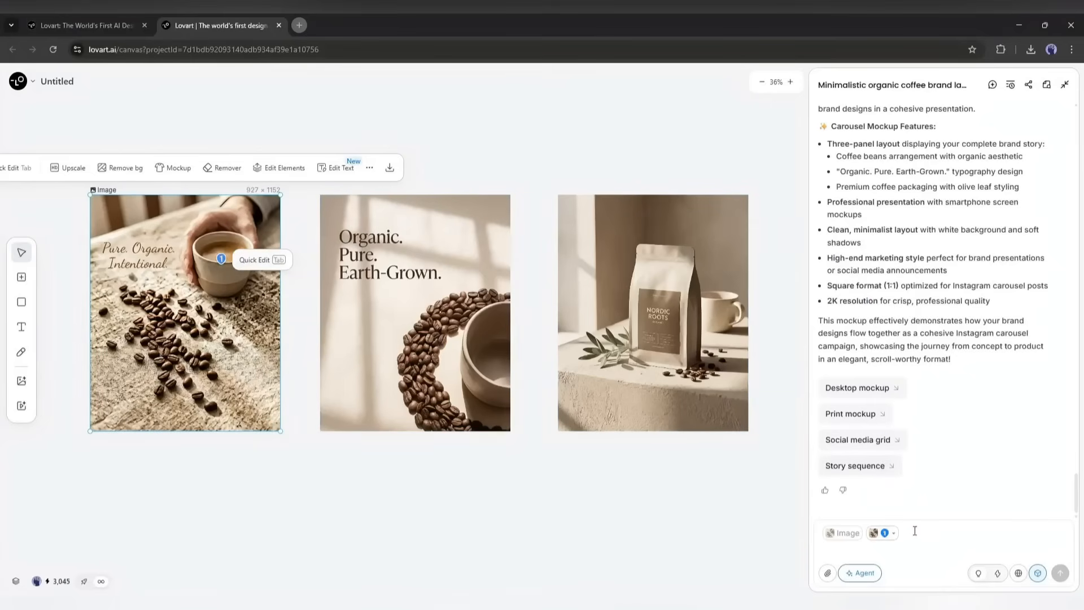
click(941, 535)
text(change t)
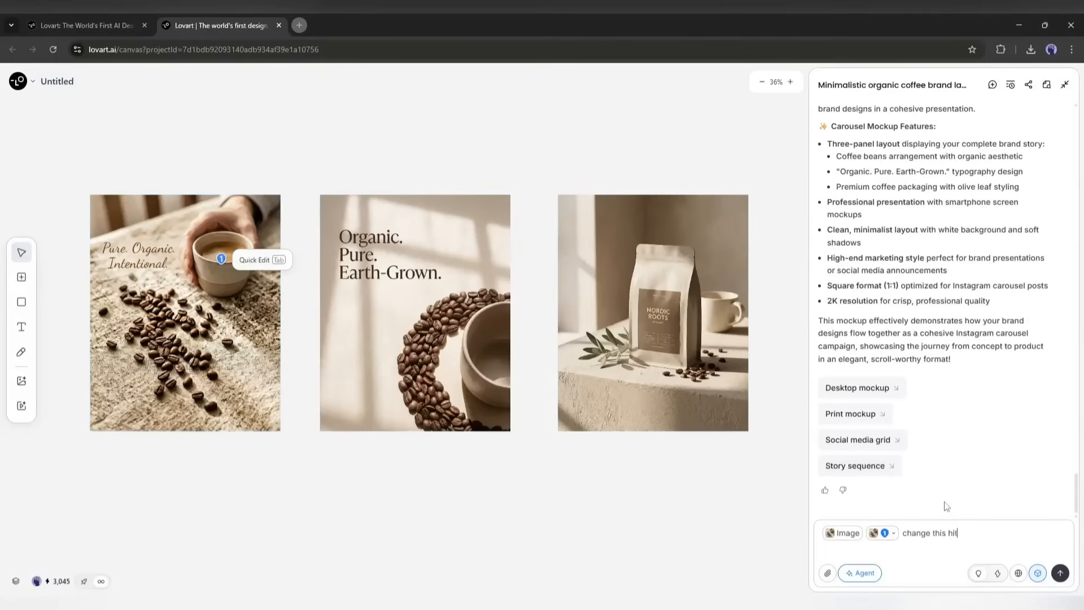
text(his hot coffee cup to a cold brew version)
key(Return)
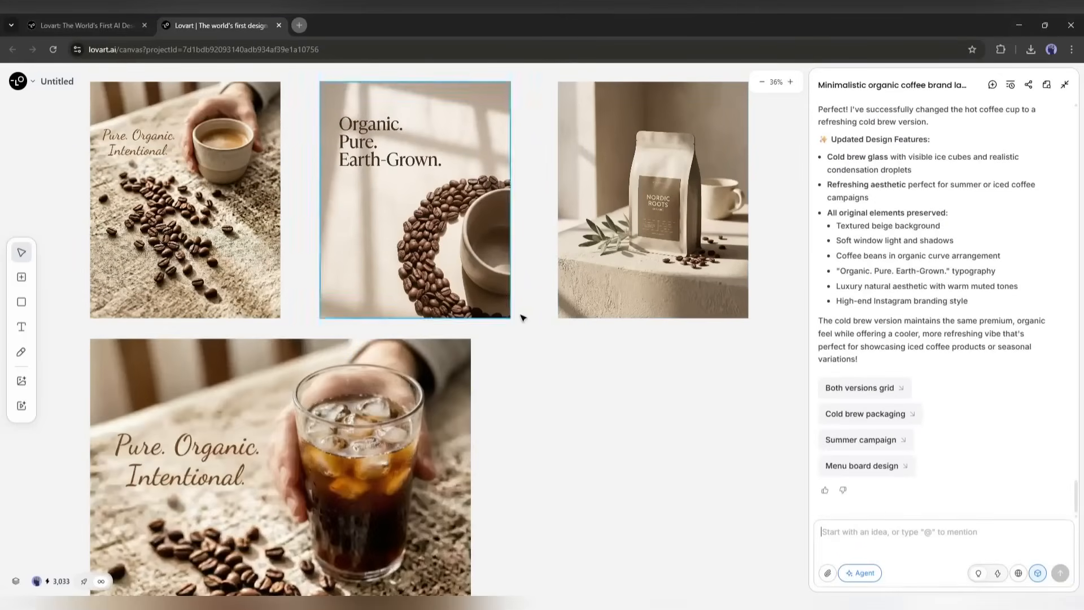
Step: Mark the table surface in the cold brew image and ask the agent to "Change the table surface into a Marble Table surface"
scroll(525, 364, down, 4)
ctrl+scroll(544, 365, down, 2)
scroll(489, 359, up, 2)
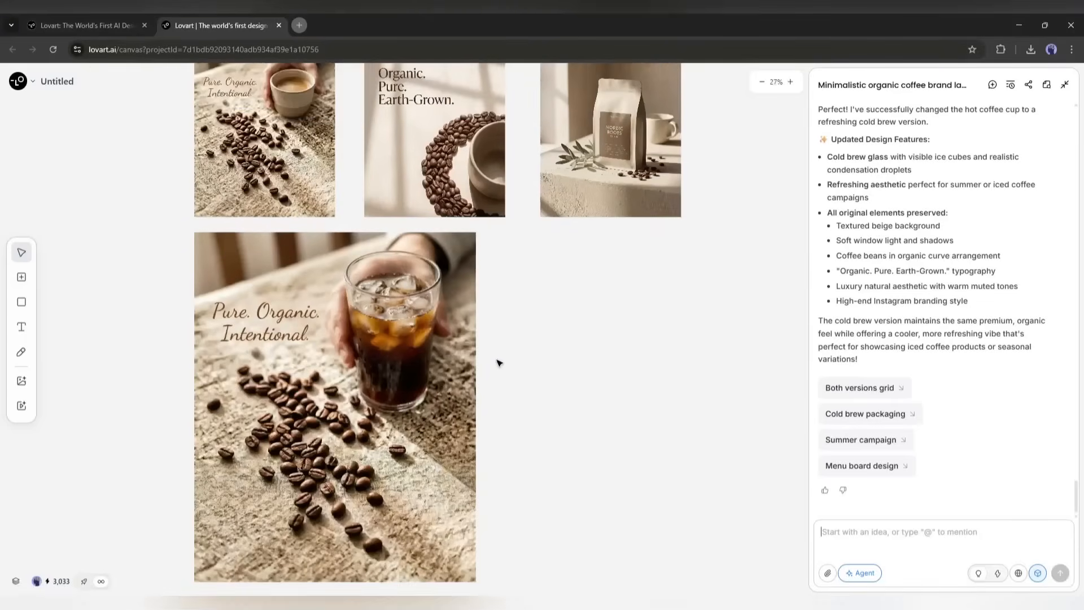
click(473, 367)
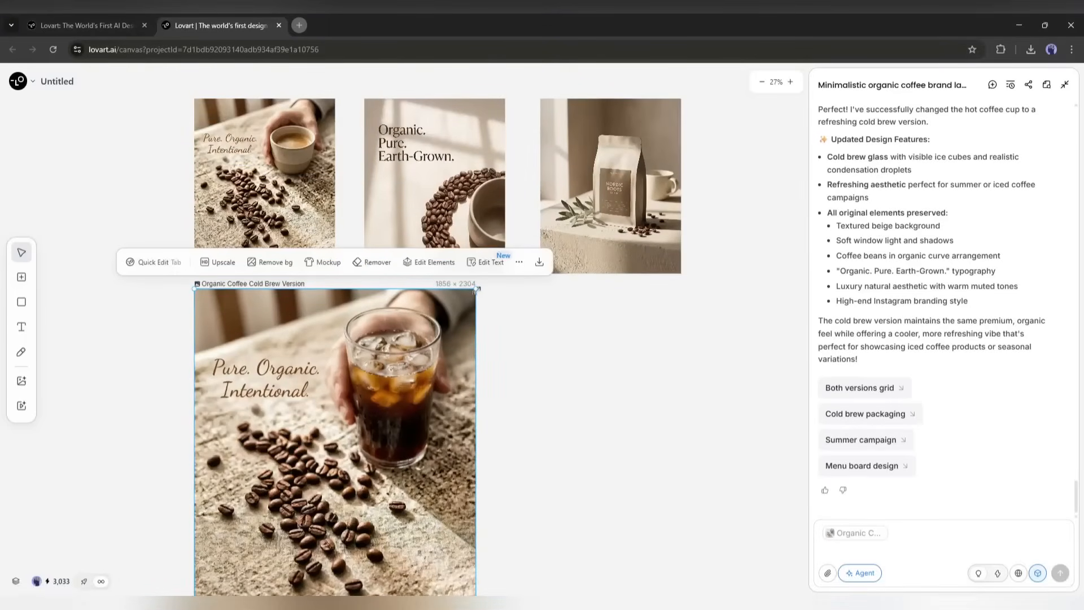
scroll(446, 357, down, 2)
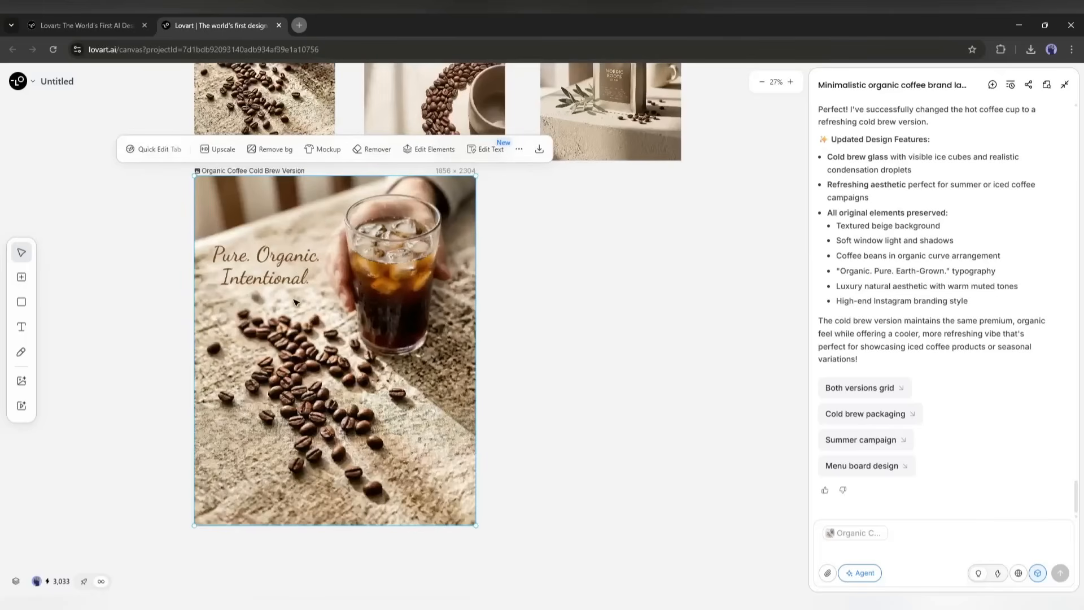
click(537, 373)
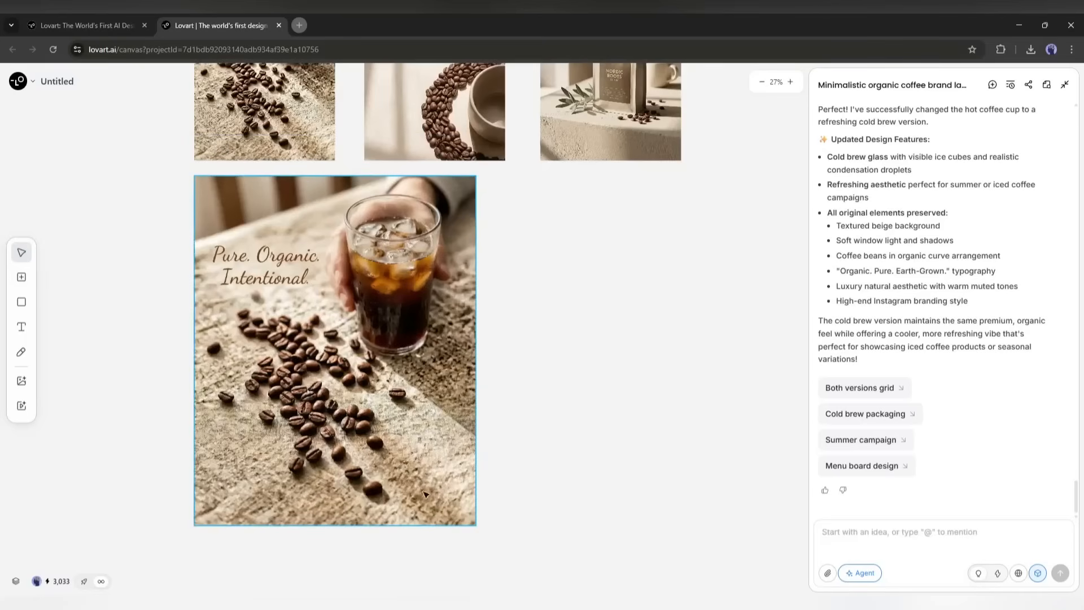
click(382, 464)
click(438, 480)
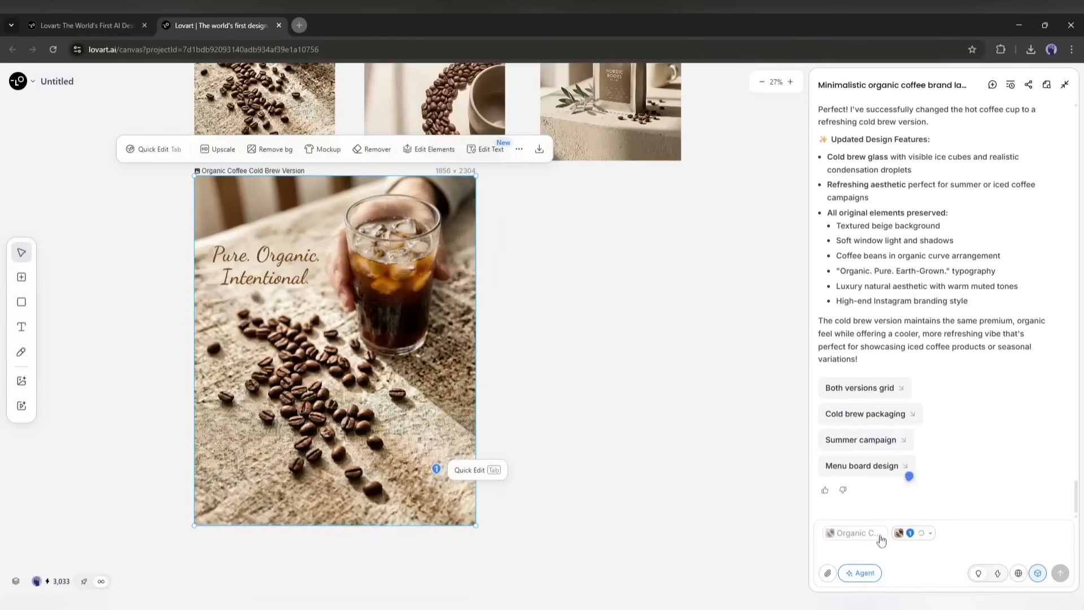
click(999, 534)
text(Change the table surface into a Marble Table surface)
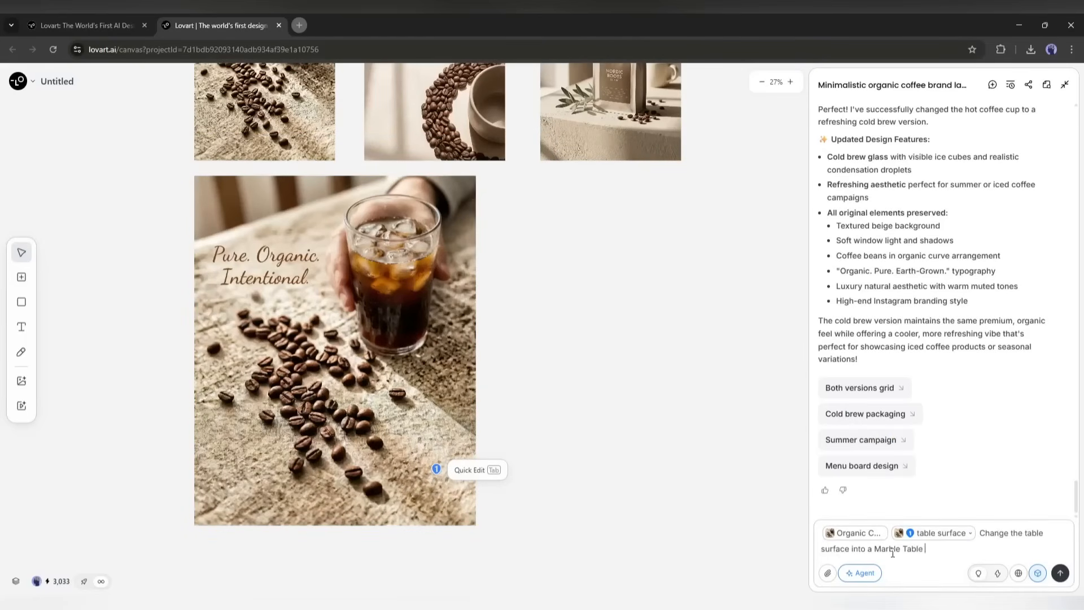
key(Return)
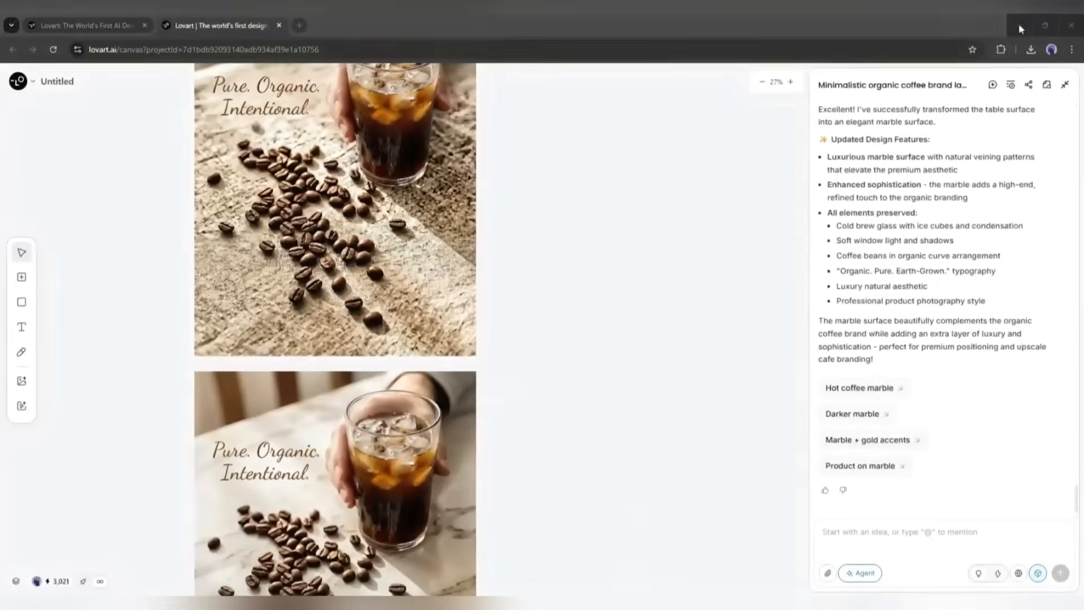
Step: Select the marble-table version of the cold brew image and examine it up close
scroll(660, 164, down, 4)
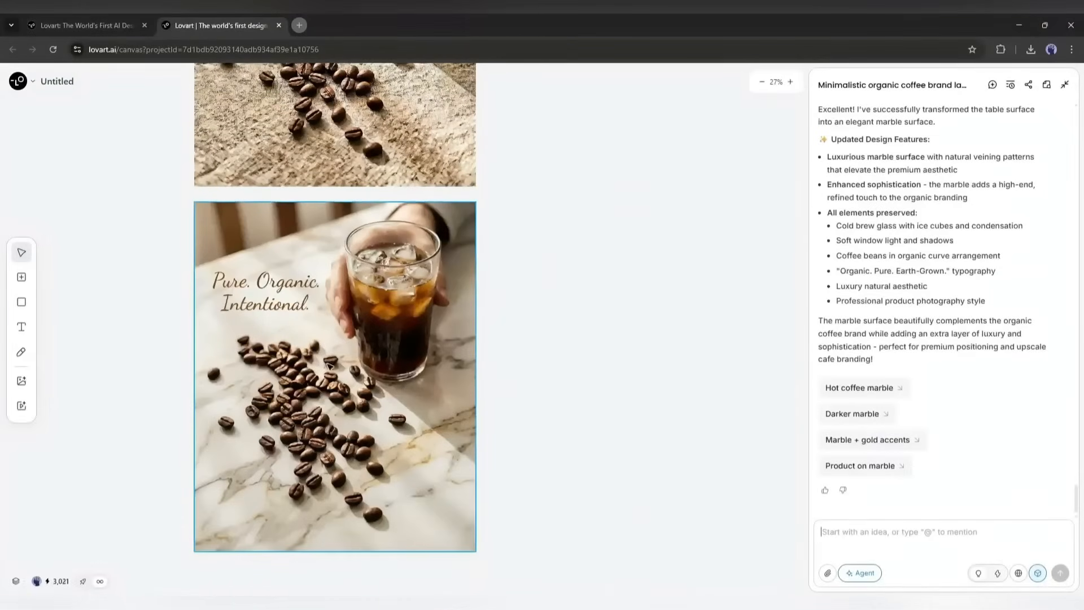
click(330, 365)
scroll(305, 372, up, 2)
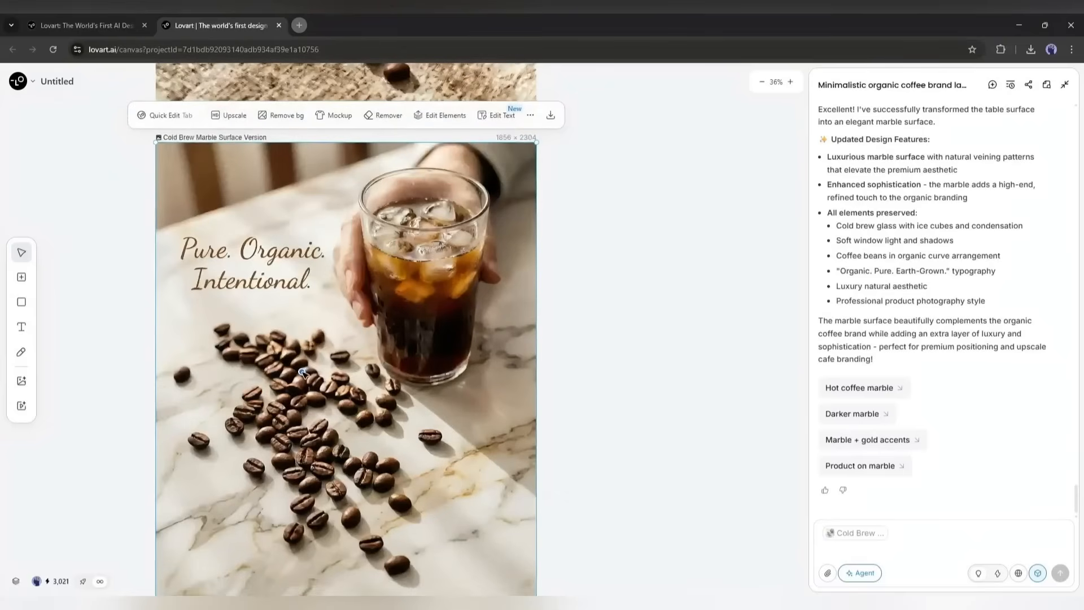
scroll(331, 363, down, 2)
scroll(347, 346, down, 2)
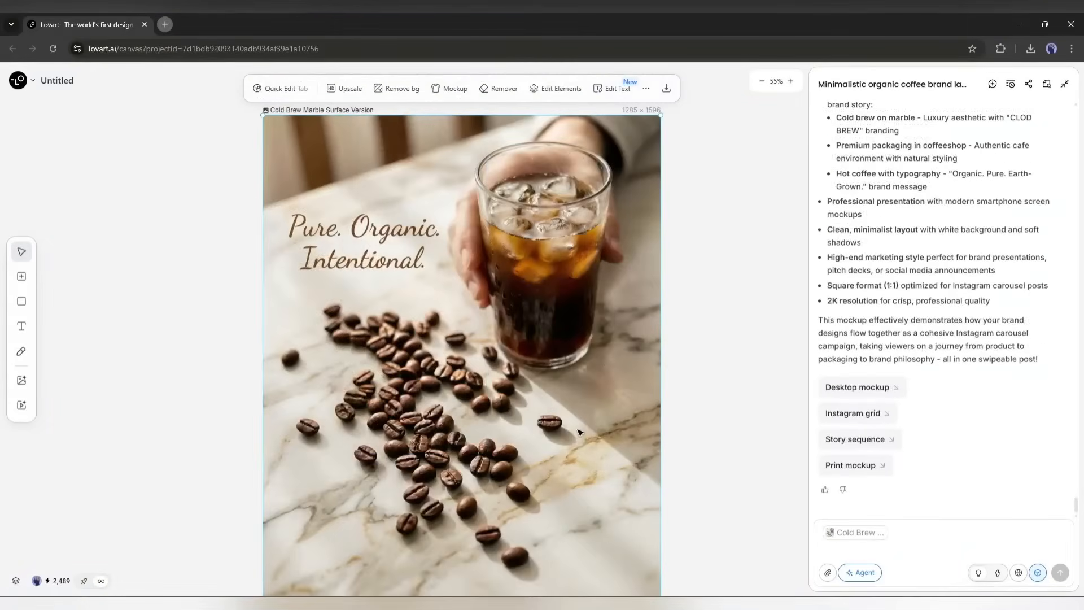
scroll(581, 433, down, 1)
scroll(354, 436, up, 1)
scroll(605, 277, down, 1)
scroll(607, 296, up, 1)
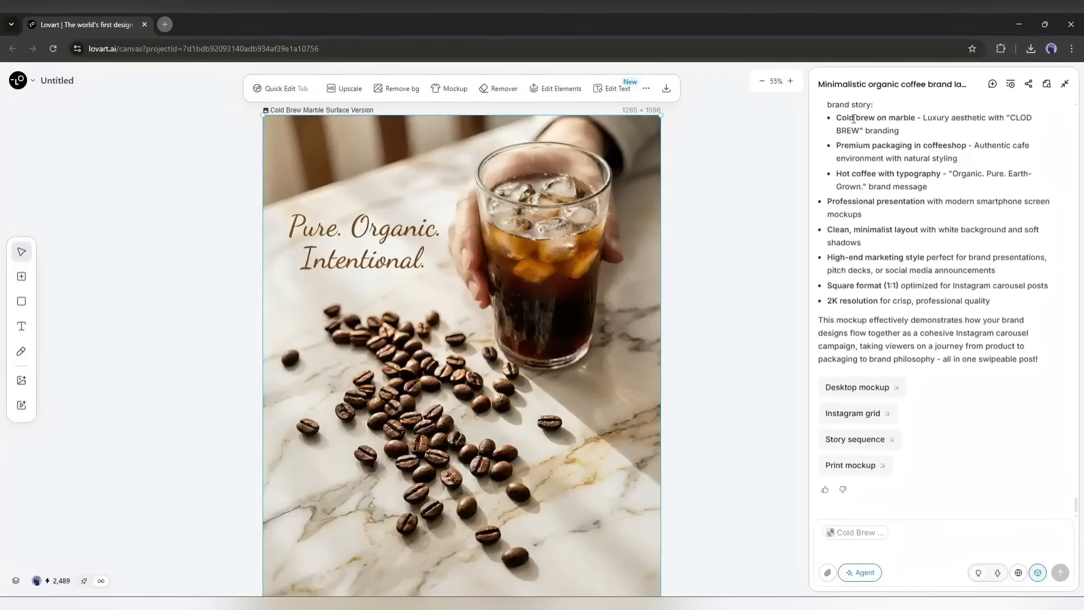
Step: Replace the "Pure. Organic. Intentional." lettering in the marble cold brew image with "COLD BREW" and apply the edits
click(615, 95)
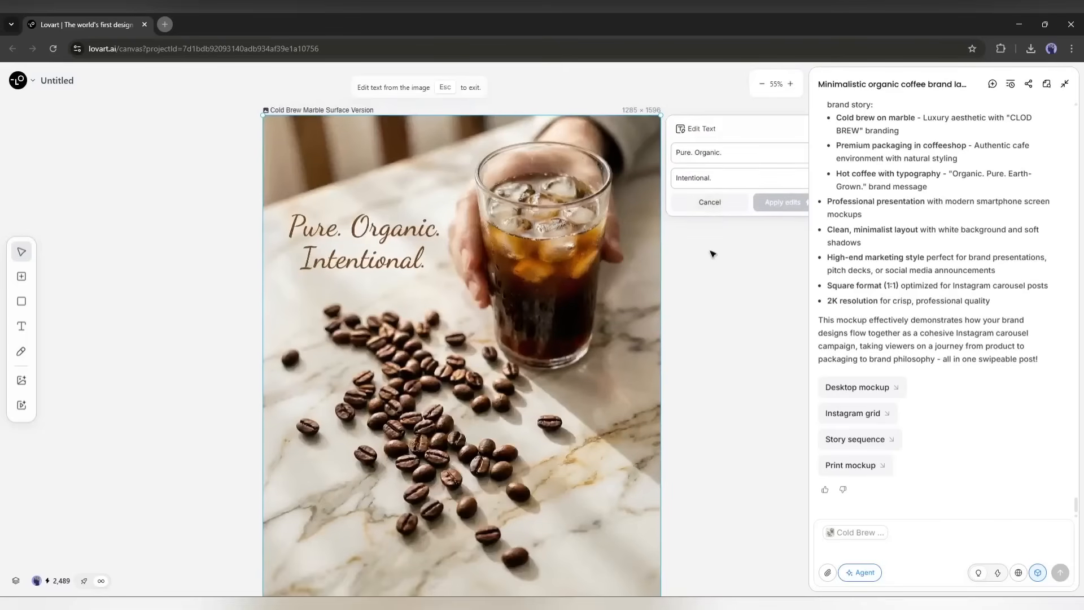
click(598, 201)
key(ctrl+a)
key(BackSpace)
click(620, 176)
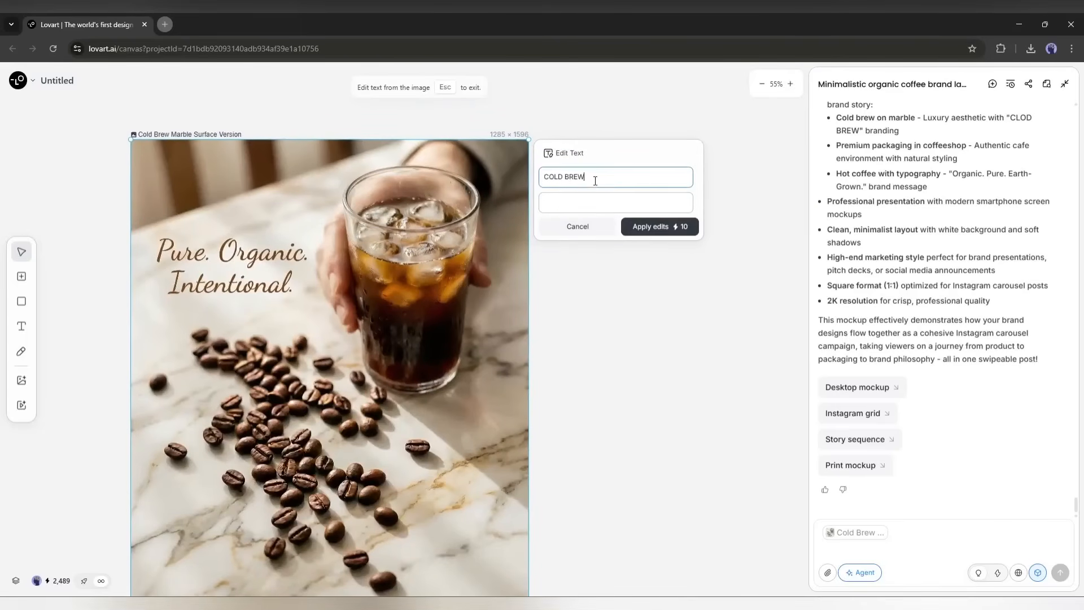
click(655, 226)
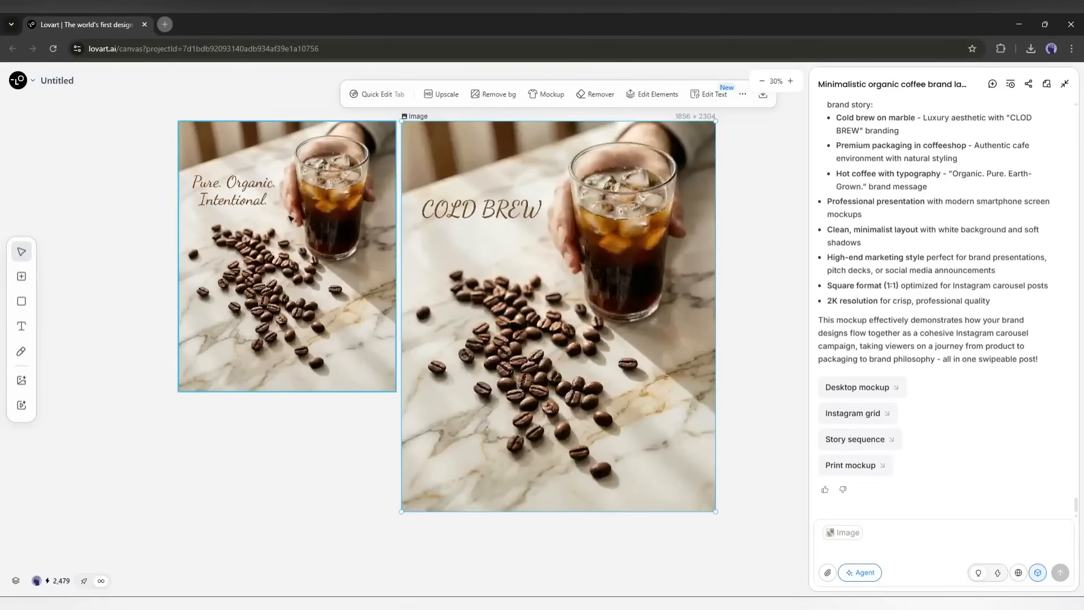
Step: Compare the two marble cold brew images, then shrink the "COLD BREW" one and place it beneath the original
click(225, 193)
click(472, 214)
click(227, 193)
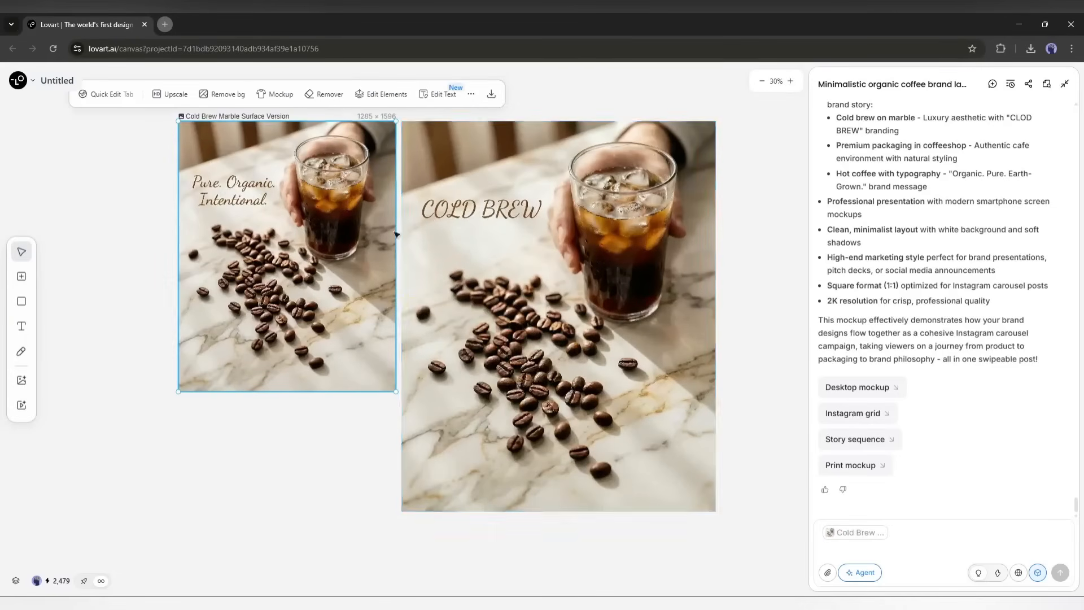
click(490, 212)
drag(715, 122, 581, 281)
drag(524, 379, 305, 495)
scroll(308, 493, down, 2)
drag(338, 446, 333, 448)
drag(356, 510, 399, 567)
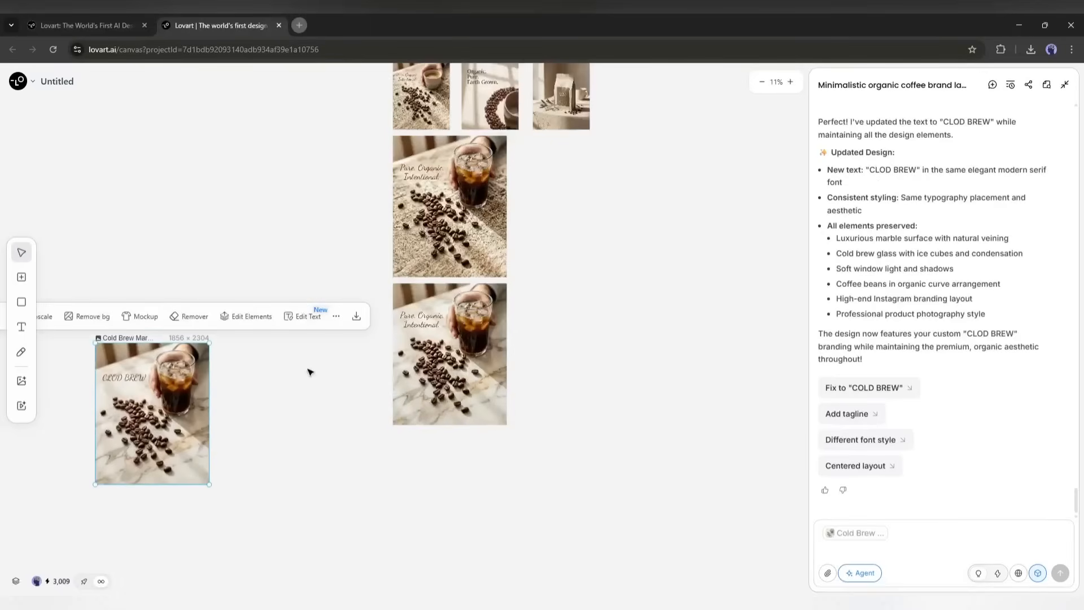
Step: Bring the "CLOD BREW" image closer to the other designs and place the original hot coffee image beside it
scroll(310, 372, up, 2)
drag(169, 509, 261, 356)
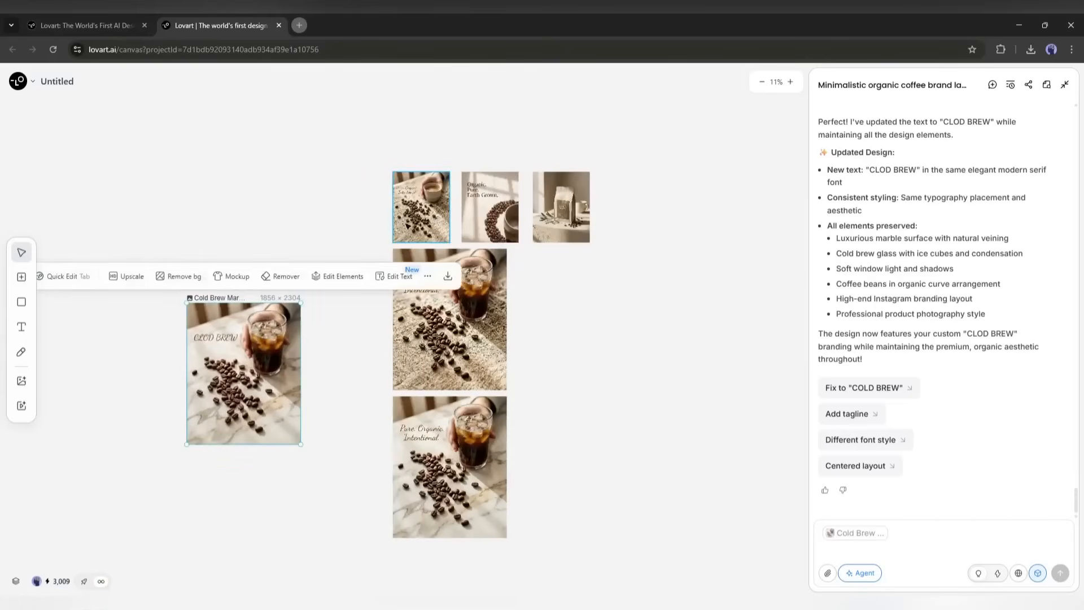
drag(406, 225, 199, 256)
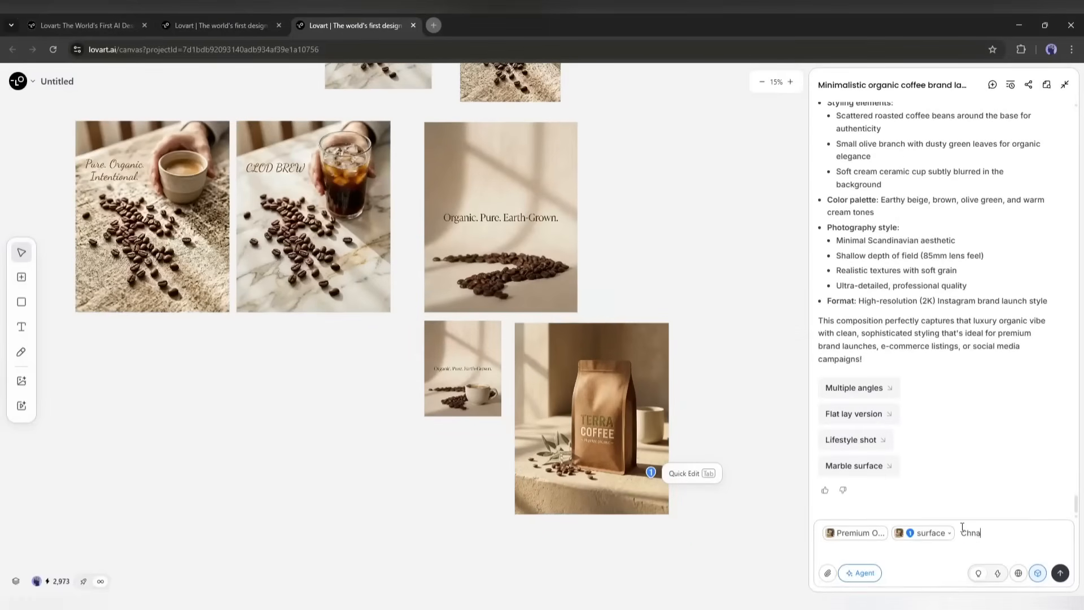
Step: Ask the agent to change the background of the Terra Coffee packaging image to a coffeeshop kitchen
text(Change the background to coffeeshop kic)
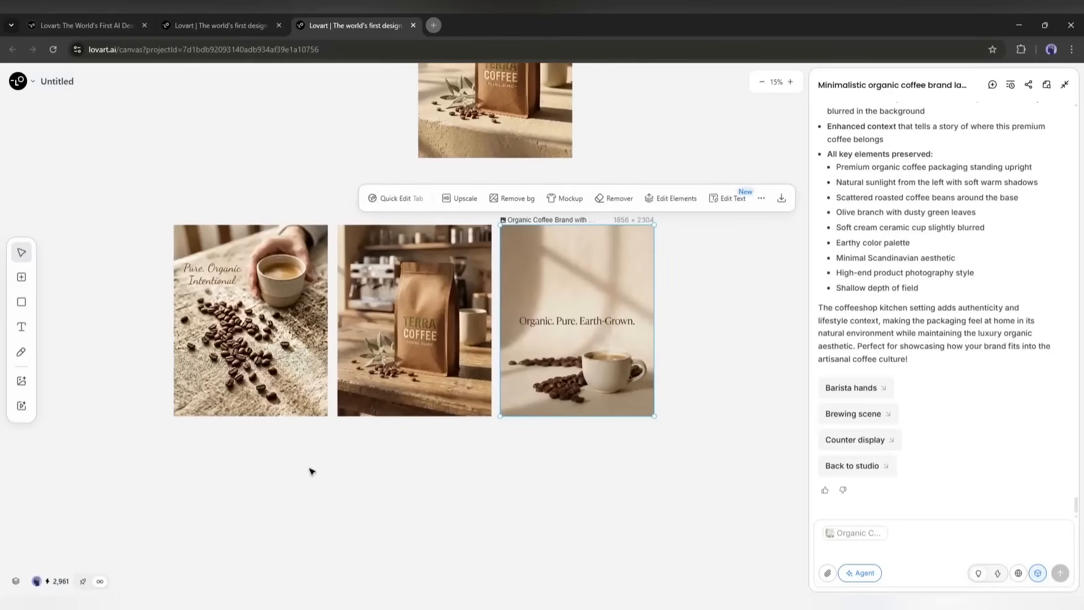
Step: Select the hot coffee, Terra Coffee packaging and "Organic. Pure. Earth-Grown." images together and ask the agent to create a carousel mockup with these designs
click(312, 471)
drag(359, 399, 324, 384)
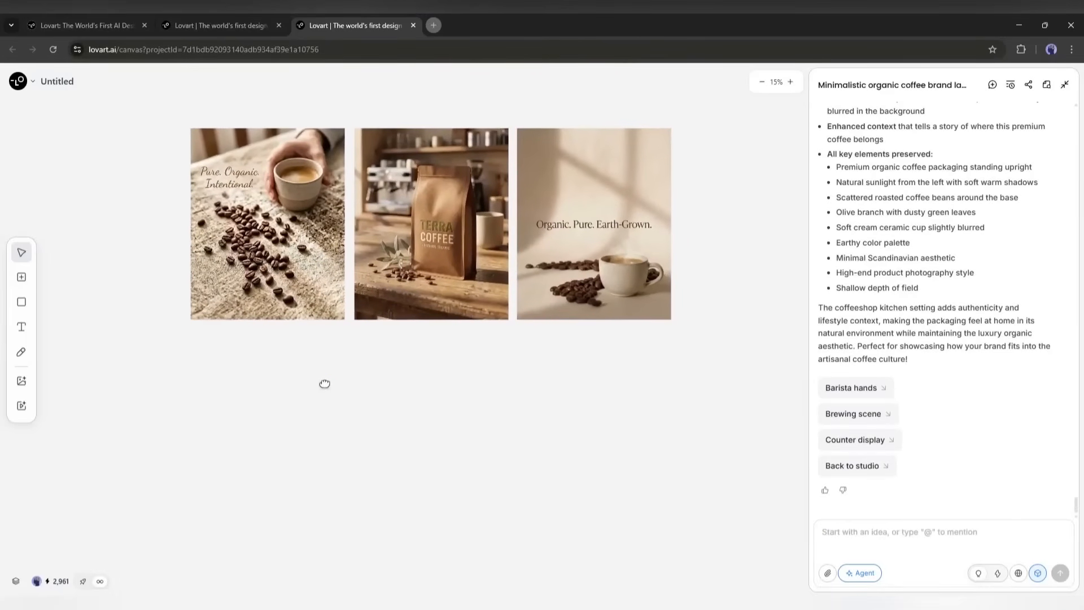
scroll(398, 350, up, 2)
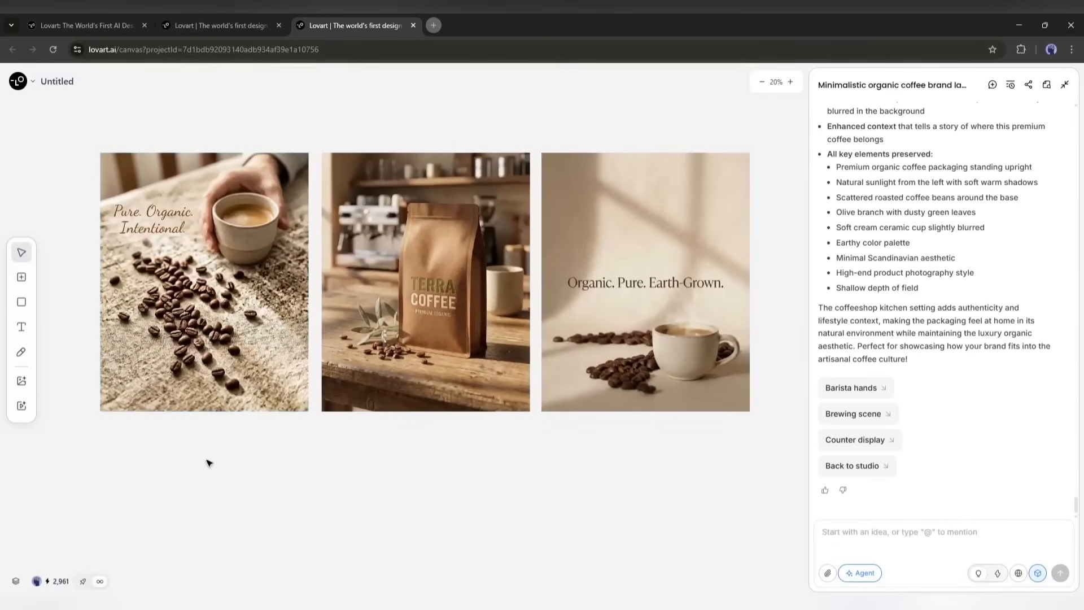
drag(209, 463, 790, 265)
click(1045, 547)
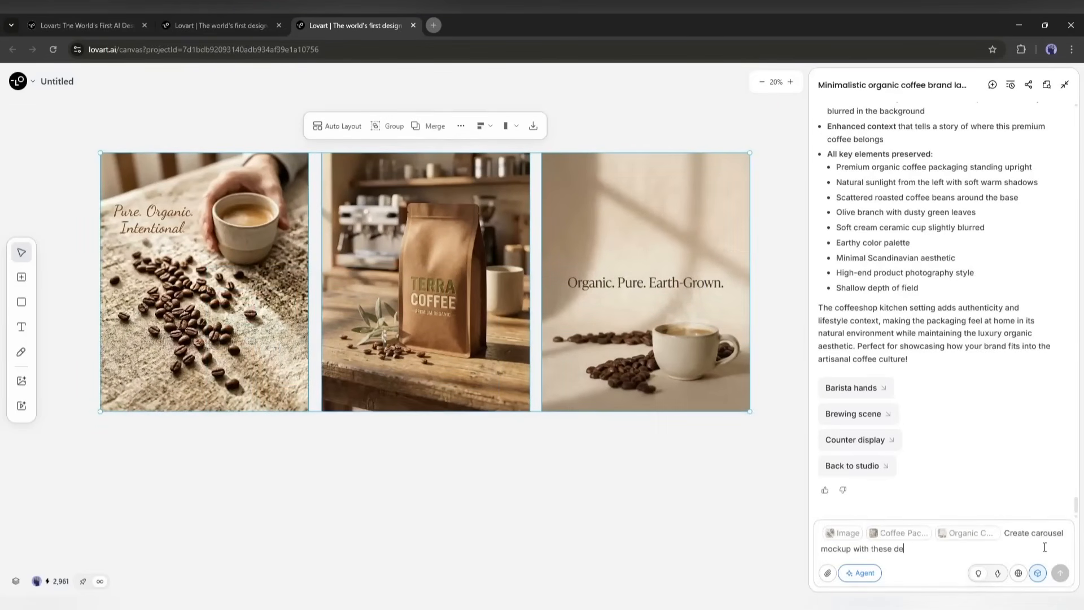
key(Return)
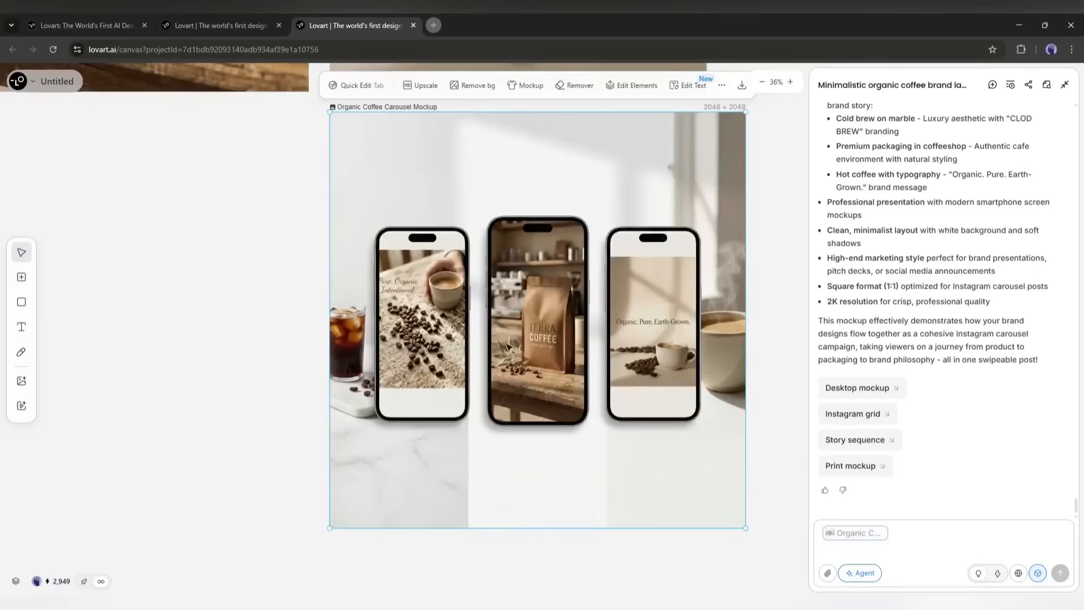
Step: Inspect the three-phone carousel mockup alongside its source images
scroll(670, 349, down, 2)
drag(414, 313, 472, 465)
drag(780, 286, 709, 230)
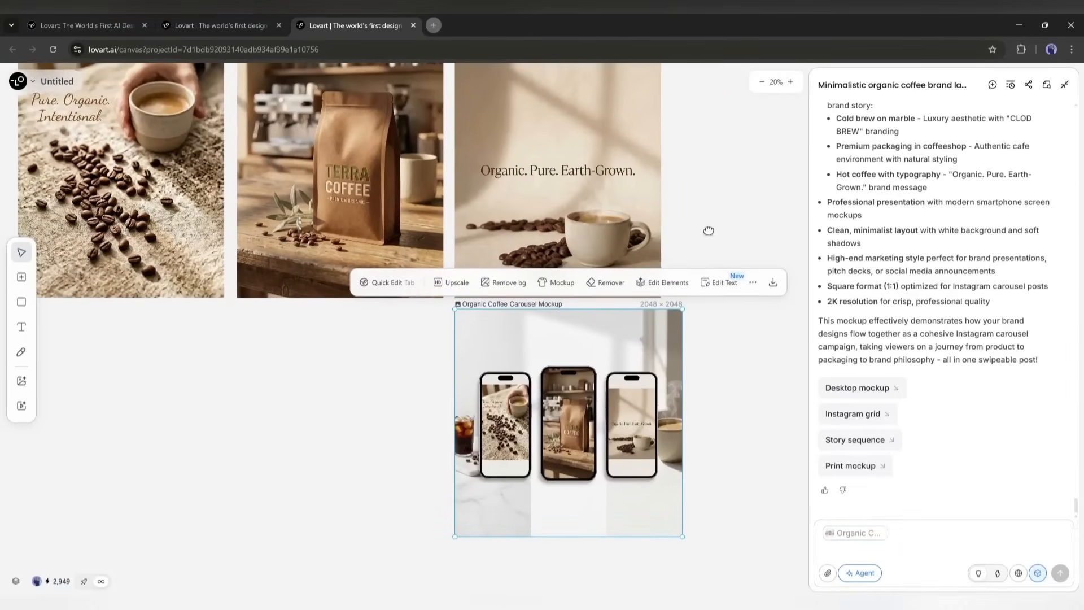
scroll(360, 420, down, 1)
scroll(625, 339, down, 3)
scroll(667, 333, up, 5)
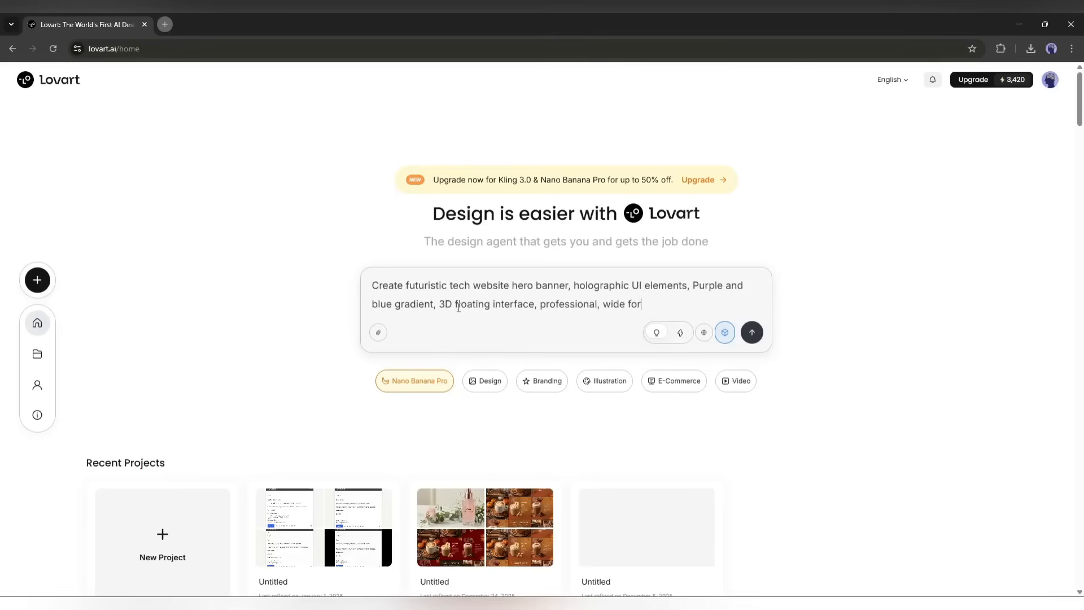
Step: Submit the prompt for a futuristic tech website hero banner with holographic UI elements, purple and blue gradient, 3D floating interface and wide format
text(mat)
click(752, 332)
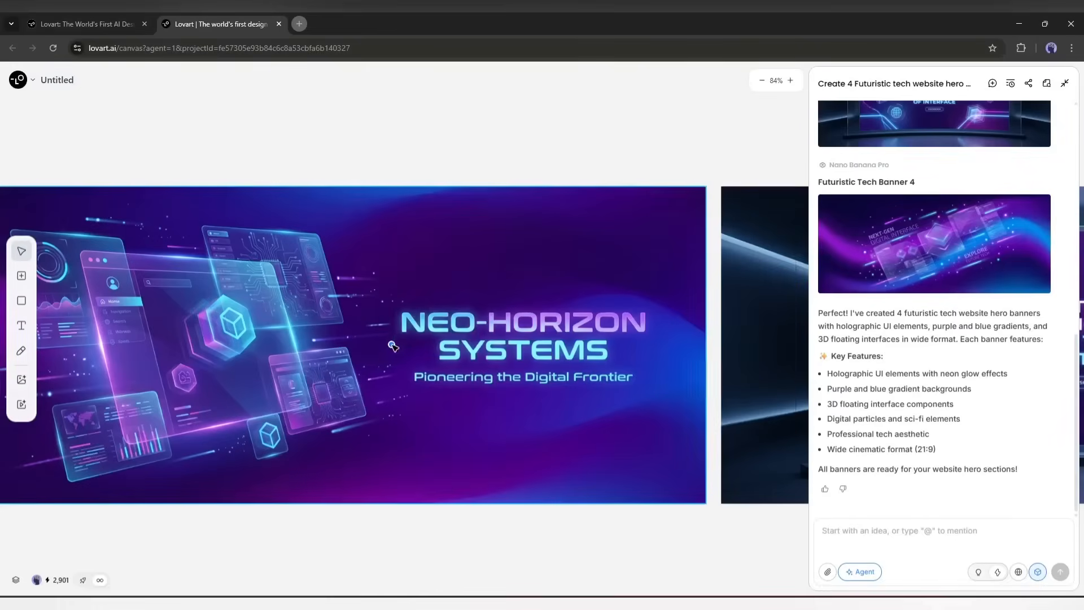
Step: Split the "NEO-HORIZON SYSTEMS" banner into separately editable layers with Edit Elements
click(392, 345)
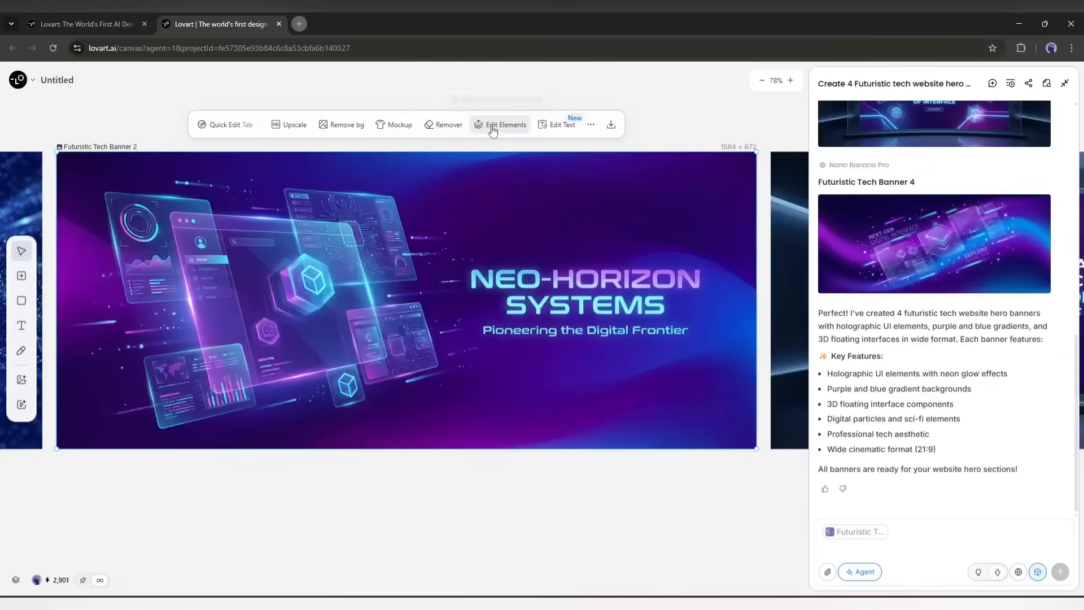
click(492, 124)
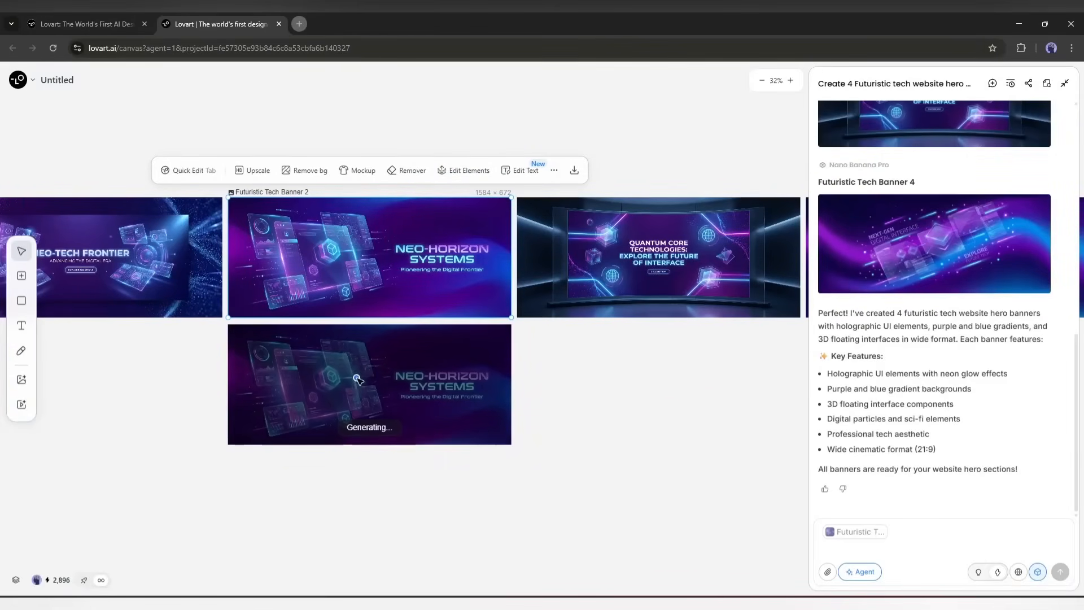
scroll(358, 379, up, 5)
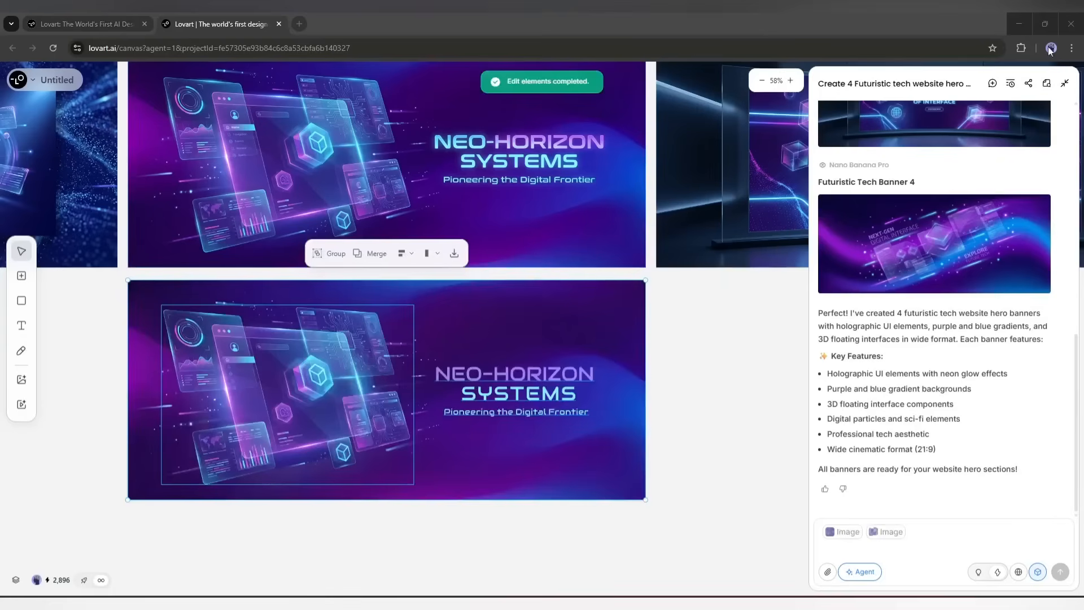
Step: Check the separated banner layers by selecting the background, headline and tagline in turn
click(308, 385)
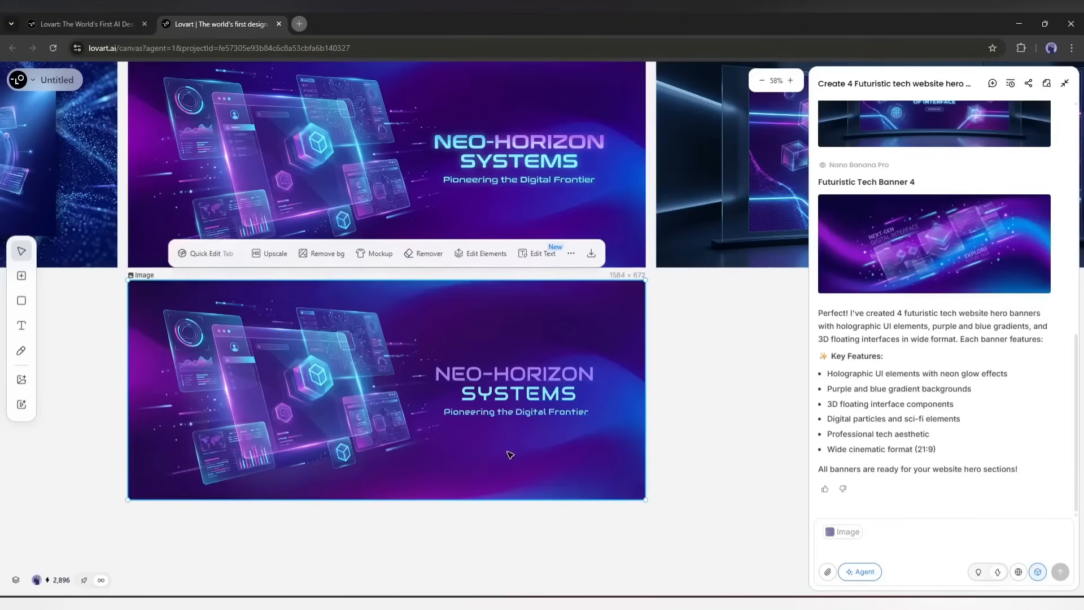
click(499, 384)
click(495, 396)
click(490, 421)
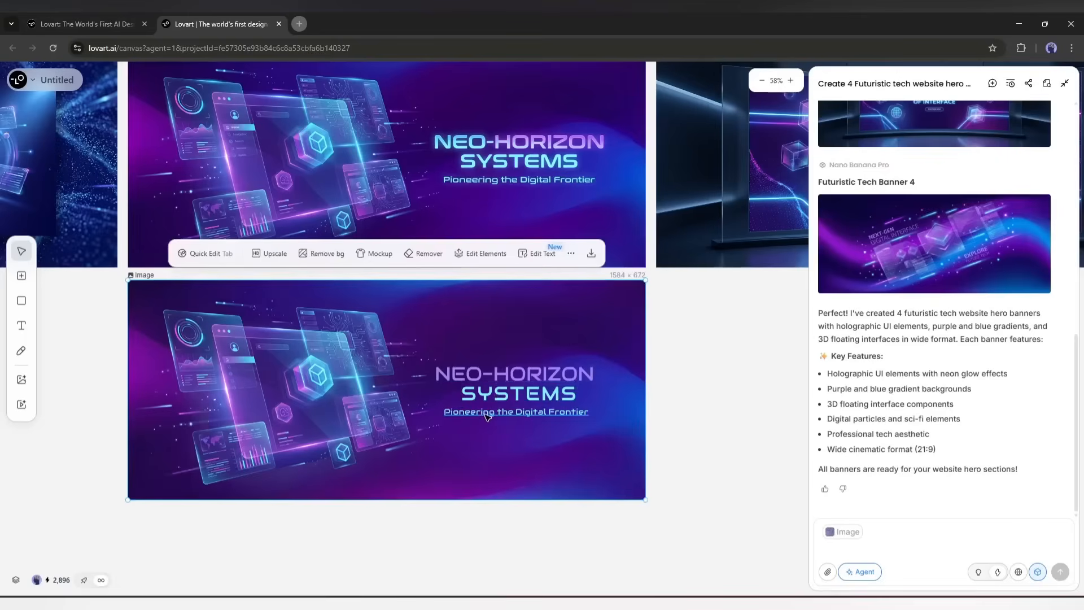
click(489, 414)
Step: Select the holographic interface layer and ask the agent to make it look more modern with sharper edges
click(309, 436)
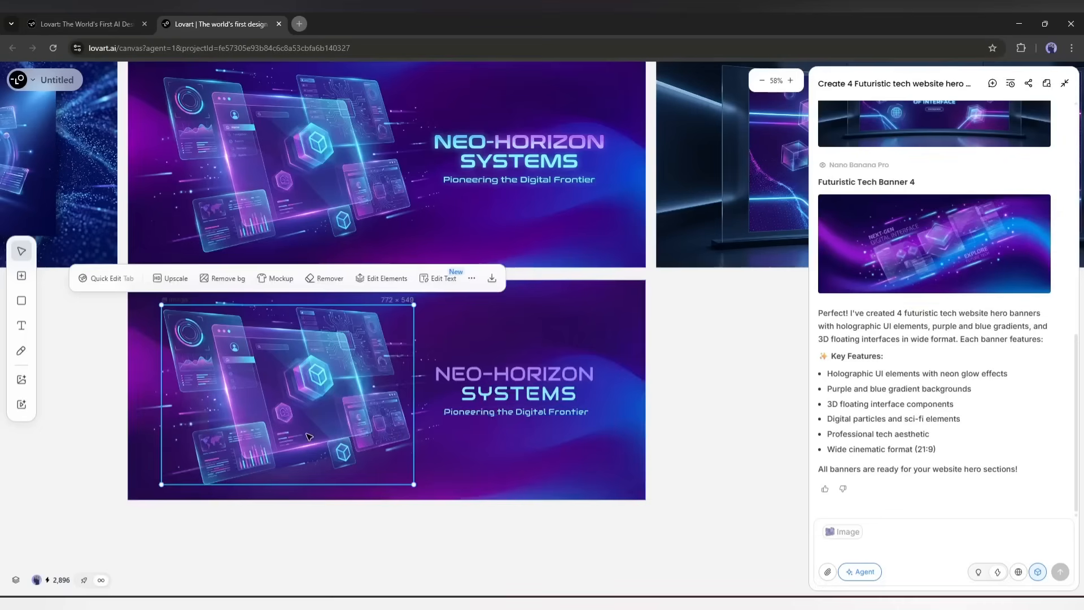
click(113, 282)
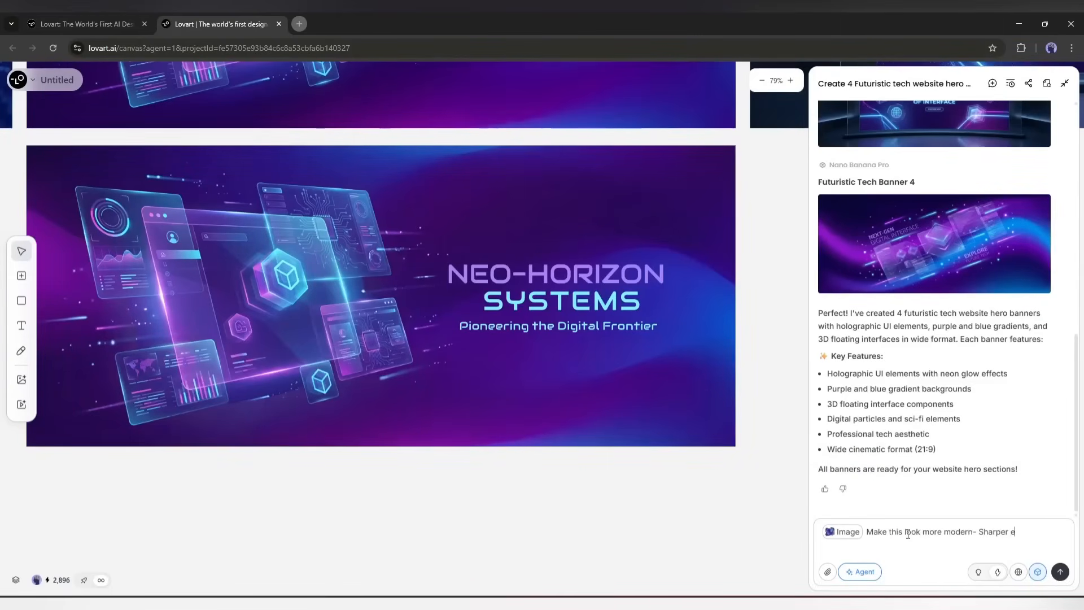
text(nes)
key(Return)
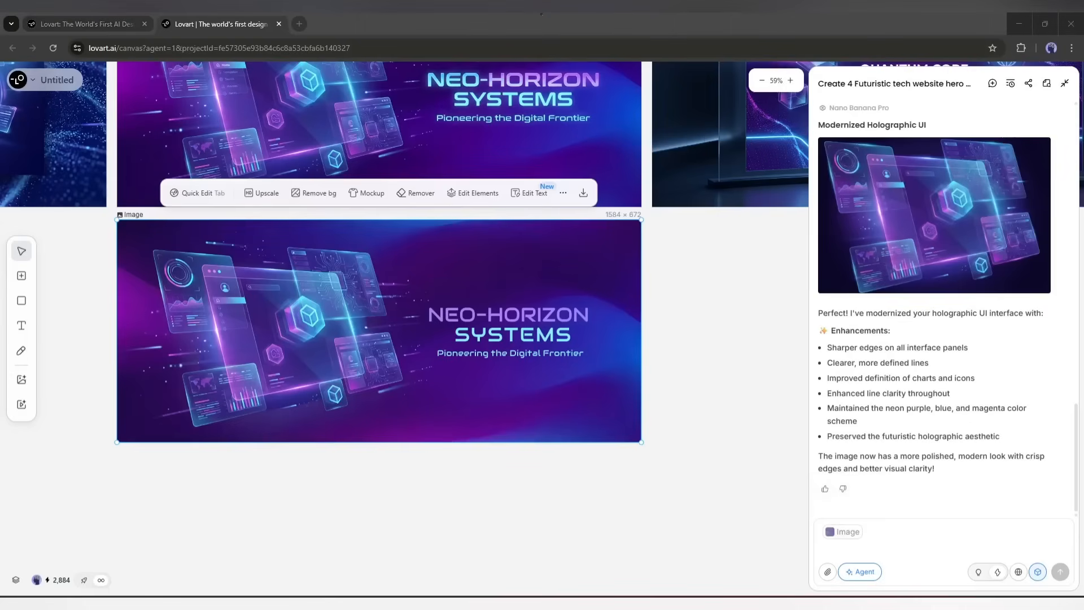
Step: Ask the agent to change the banner's background layer to a dark cyber punk cityscape
click(968, 528)
text(Change it to a dark)
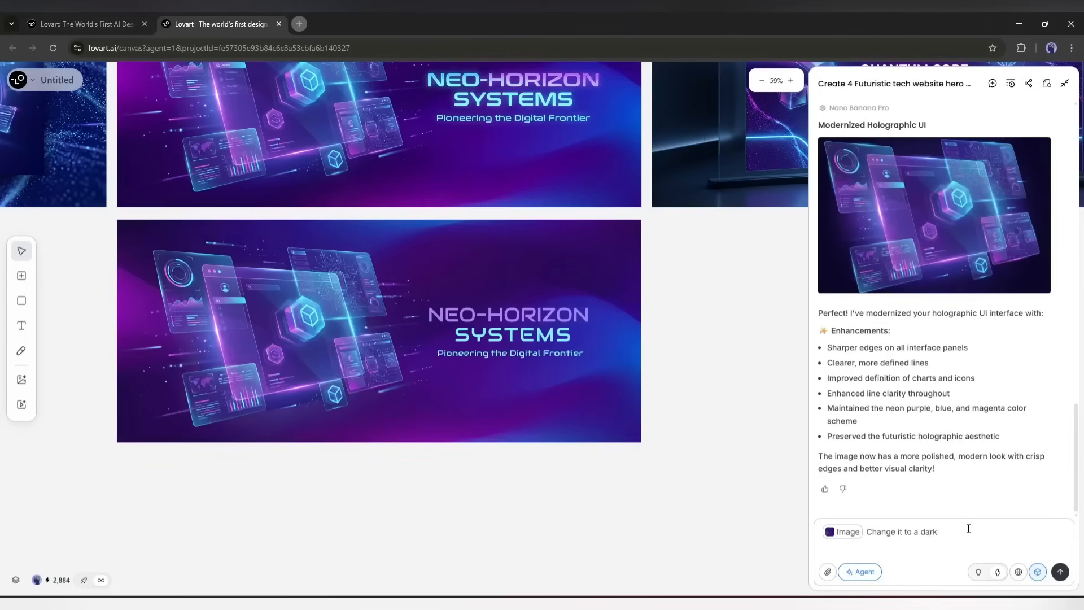
text( cyber punk cityscape)
key(Return)
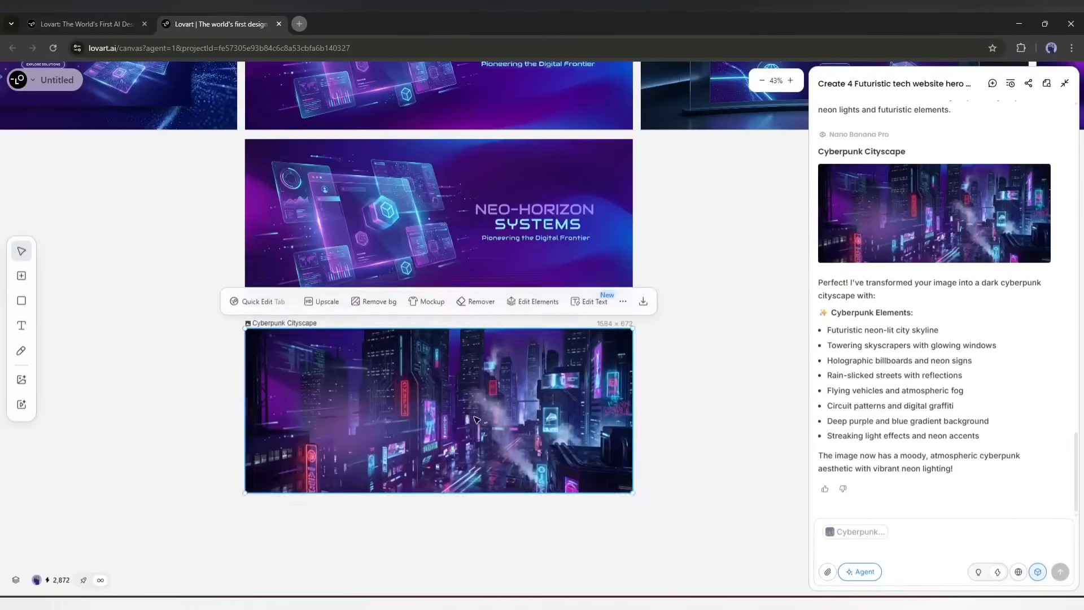
scroll(476, 229, down, 3)
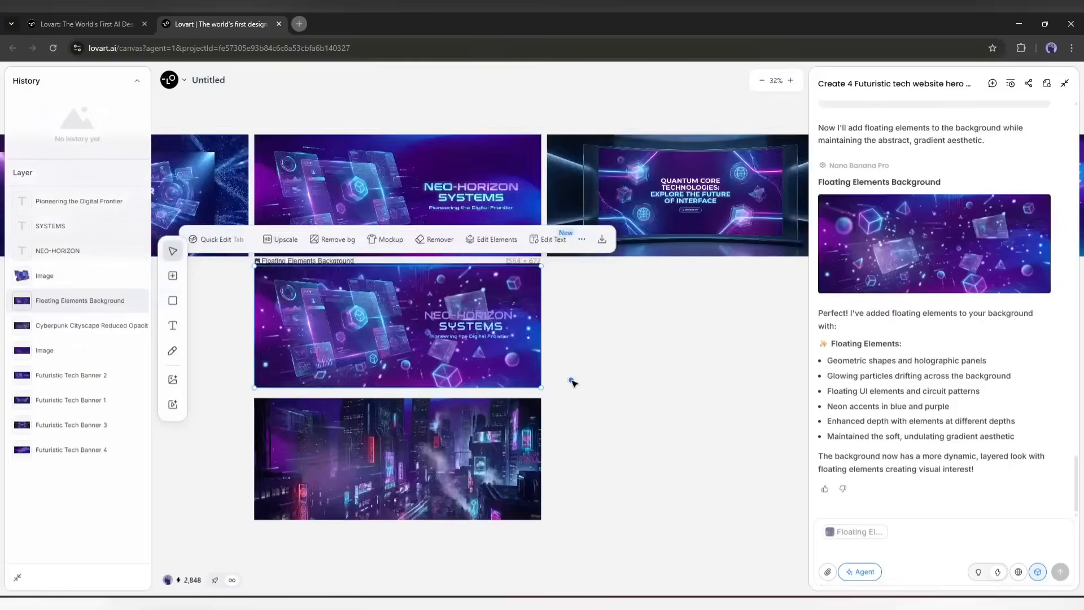
Step: Recolor the NEO-HORIZON headline text with a bright cyan solid fill
scroll(572, 380, up, 3)
click(598, 402)
click(498, 364)
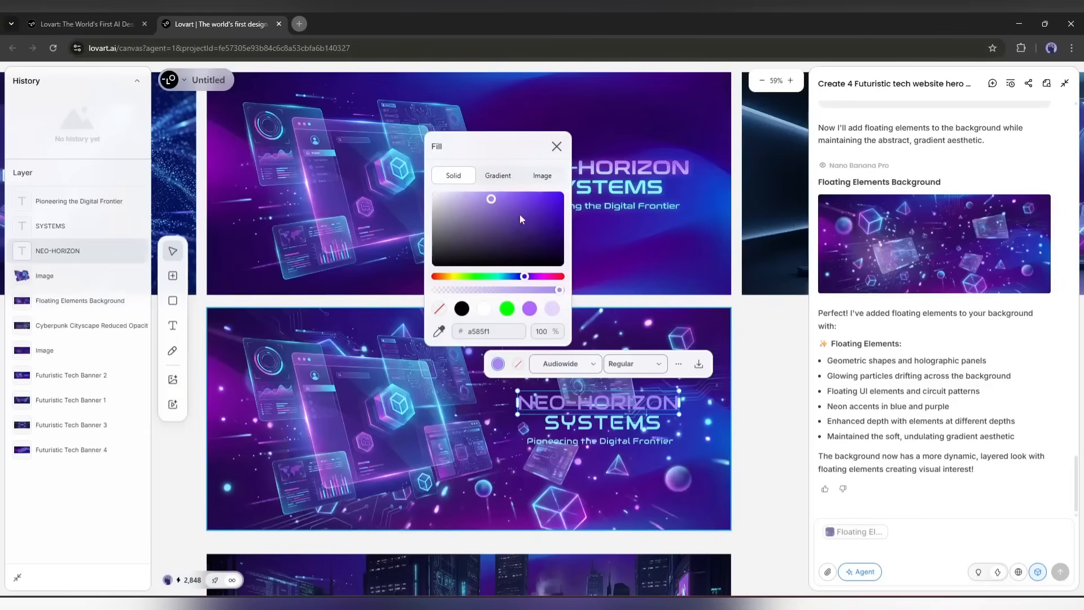
click(479, 276)
click(495, 276)
click(558, 197)
Step: Give the SYSTEMS text layer a solid white fill
click(602, 422)
click(500, 383)
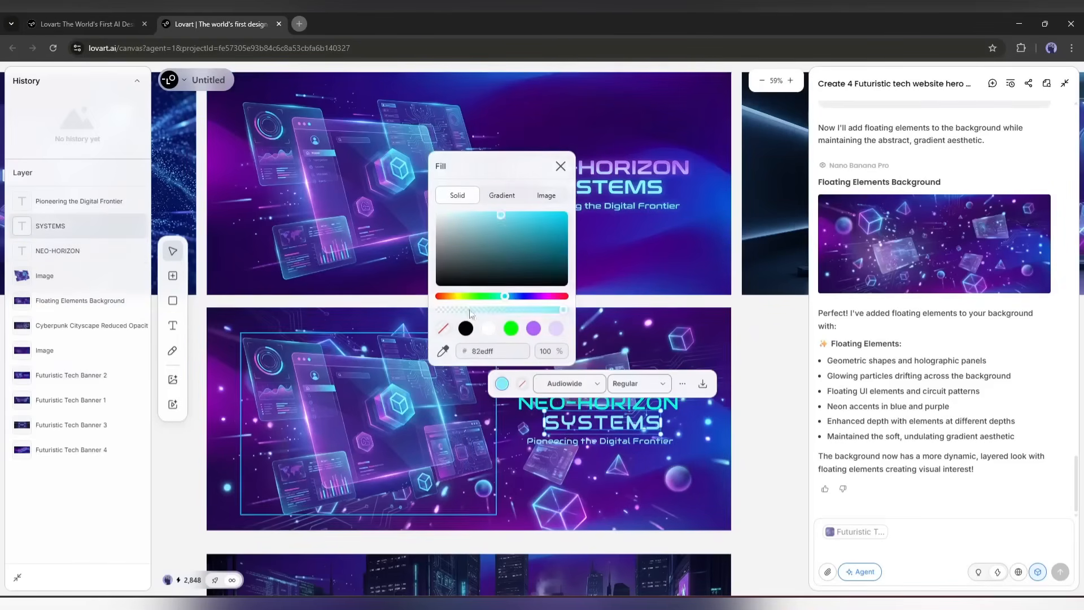
click(488, 327)
Step: Apply the pale blue preset gradient as the fill of the tagline "Pioneering the Digital Frontier"
click(600, 441)
click(500, 408)
click(500, 220)
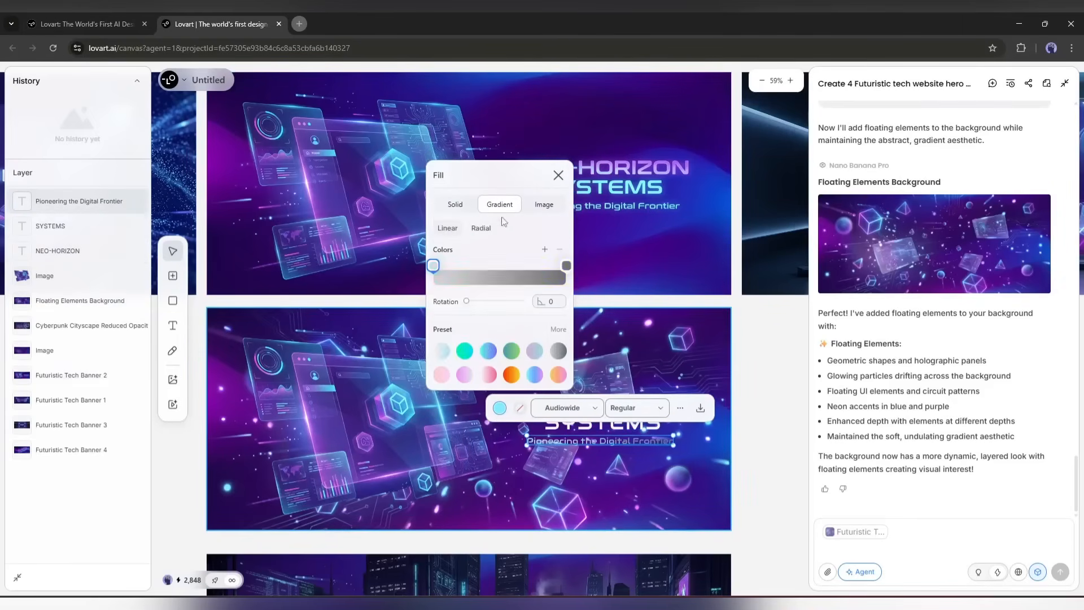
click(443, 351)
click(700, 361)
scroll(767, 418, down, 1)
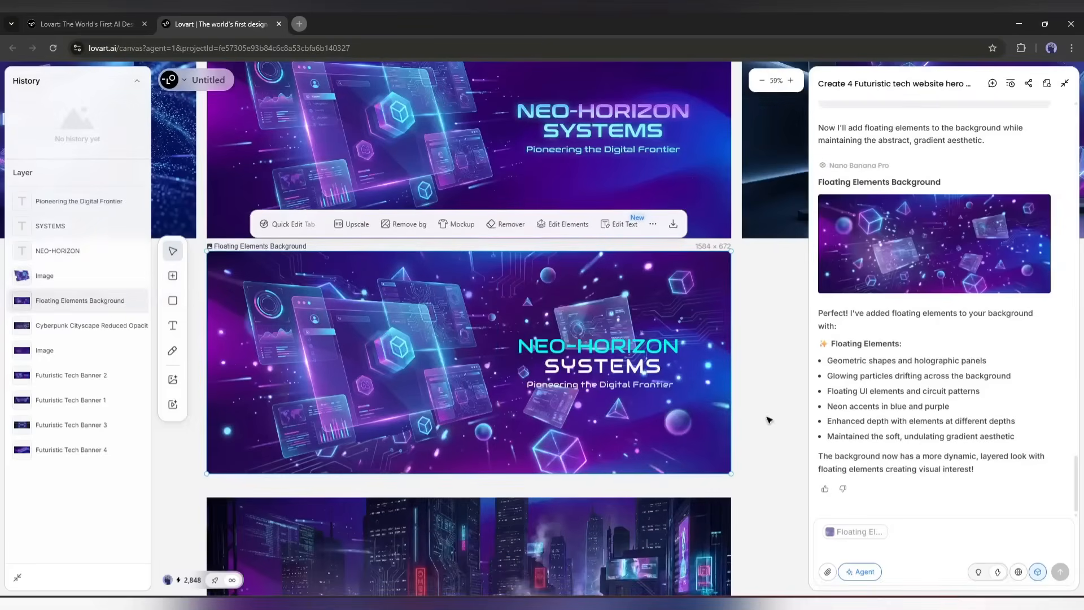
Step: Enlarge and reposition the NEO-HORIZON, SYSTEMS and tagline texts together, and shift the holographic interface layer slightly left
click(600, 346)
shift+click(602, 367)
shift+click(600, 385)
drag(682, 390, 761, 417)
drag(640, 379, 602, 367)
drag(367, 341, 343, 342)
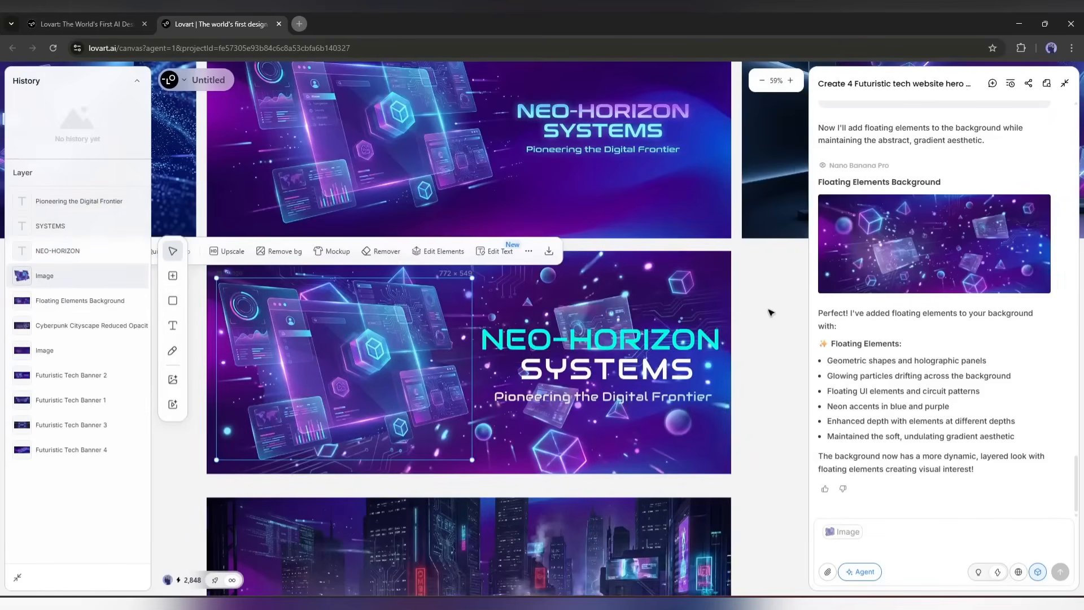
click(770, 312)
Step: Fill the NEO-HORIZON headline with the pale pink preset gradient
scroll(770, 313, down, 3)
drag(791, 341, 684, 324)
click(573, 324)
click(419, 285)
click(420, 347)
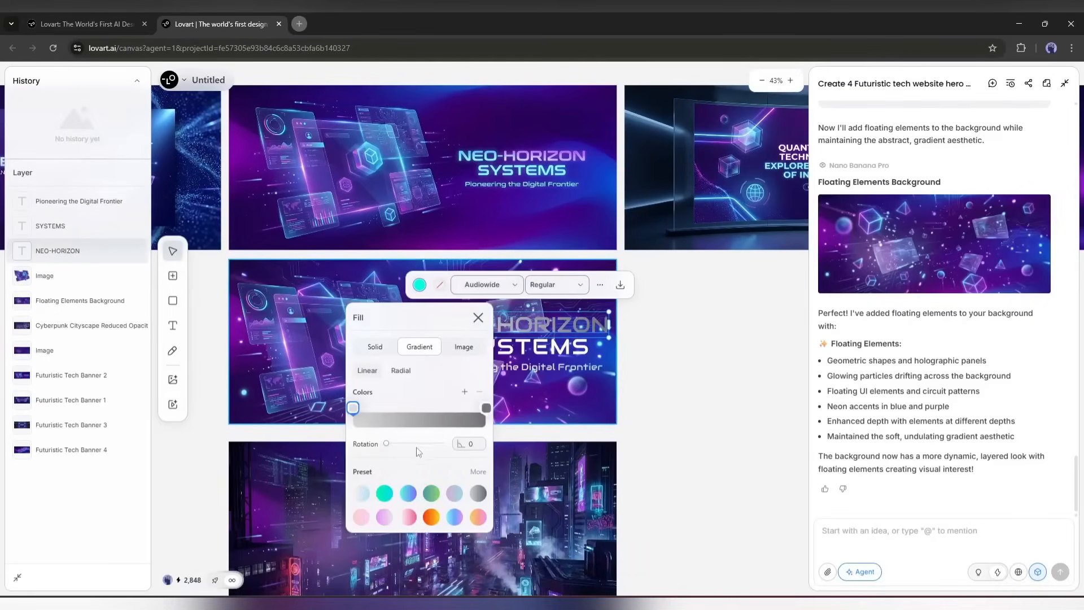
click(362, 517)
click(660, 376)
Step: Mark a spot on the floating elements background and ask the agent to reduce the opacity
ctrl+click(525, 398)
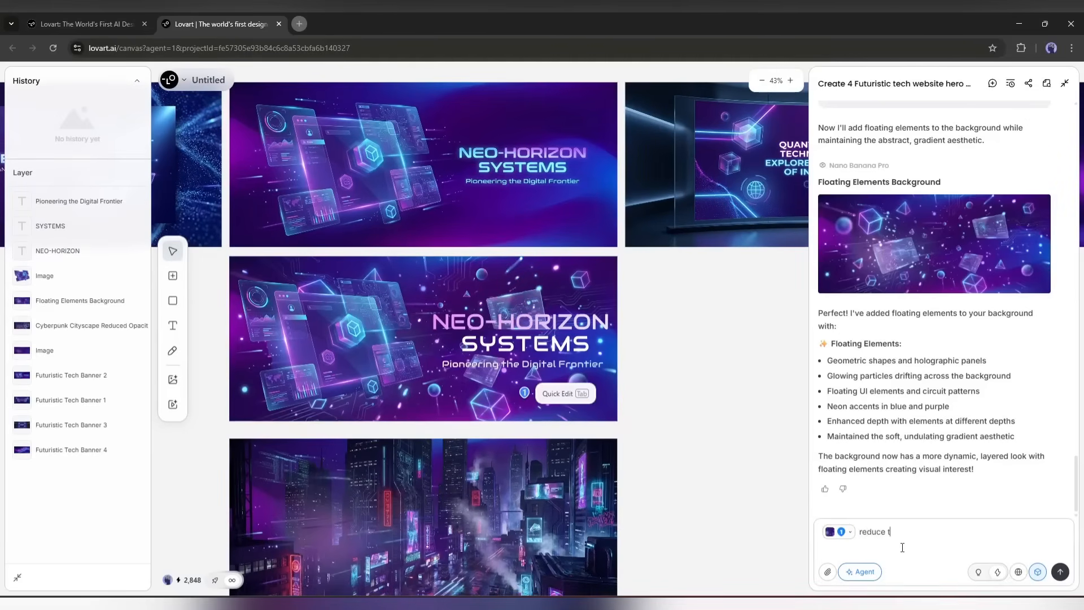
text(reduce the opacity)
key(Return)
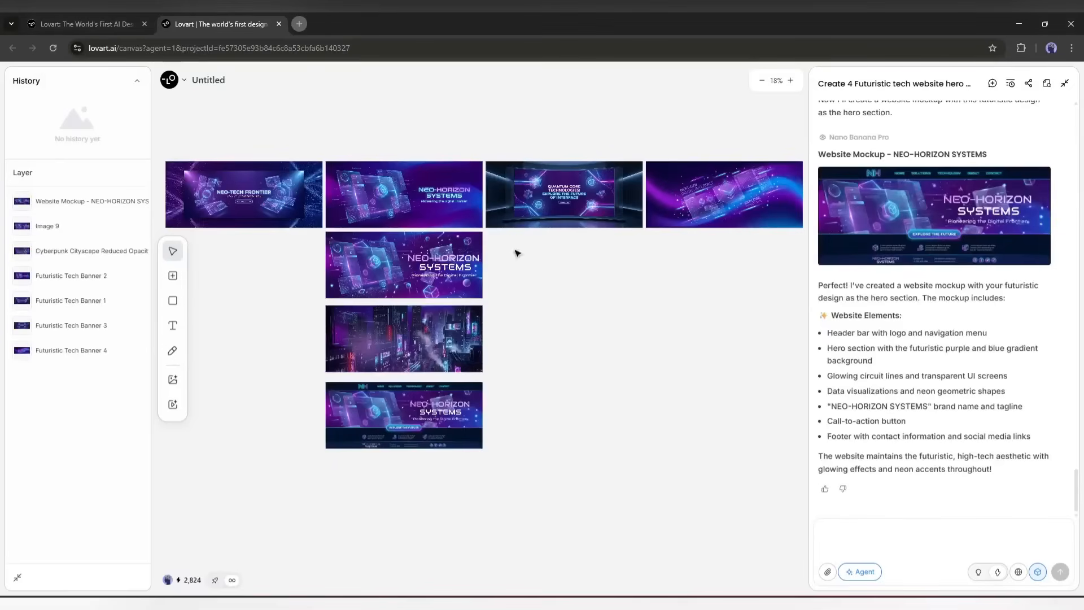
Step: Examine the NEO-HORIZON SYSTEMS website mockup from its header down to its footer
click(421, 424)
scroll(371, 414, up, 10)
scroll(363, 399, down, 5)
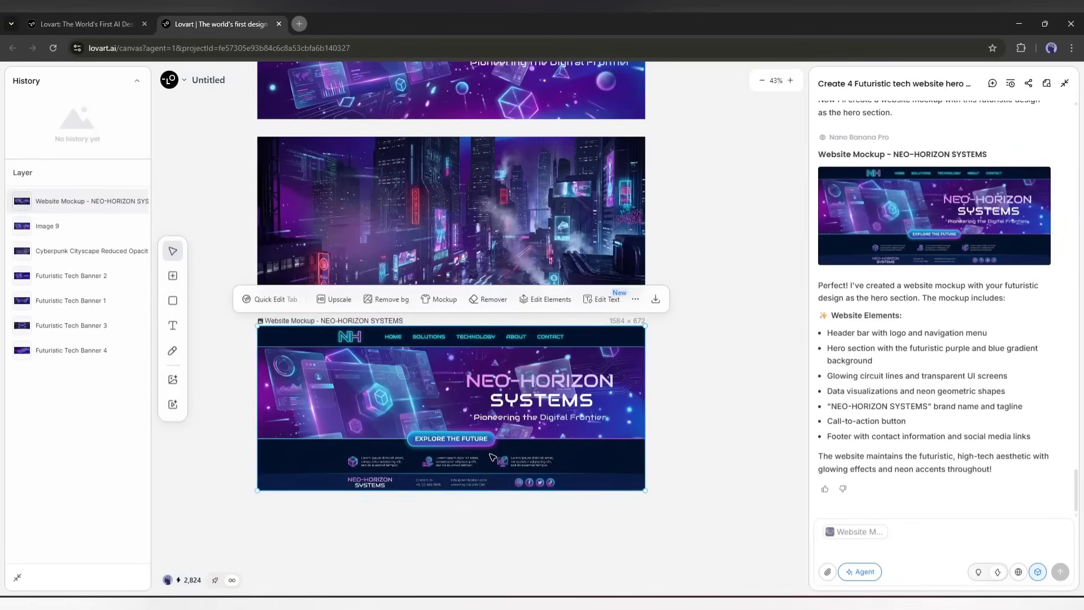
scroll(492, 457, up, 5)
scroll(466, 322, down, 7)
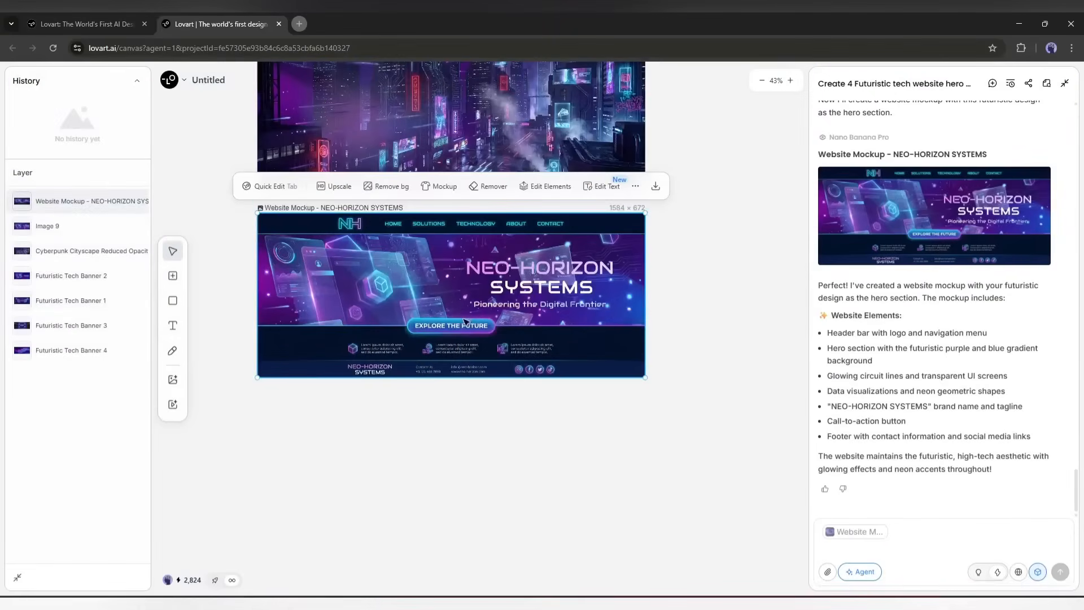
scroll(464, 320, up, 3)
scroll(461, 401, down, 4)
click(463, 165)
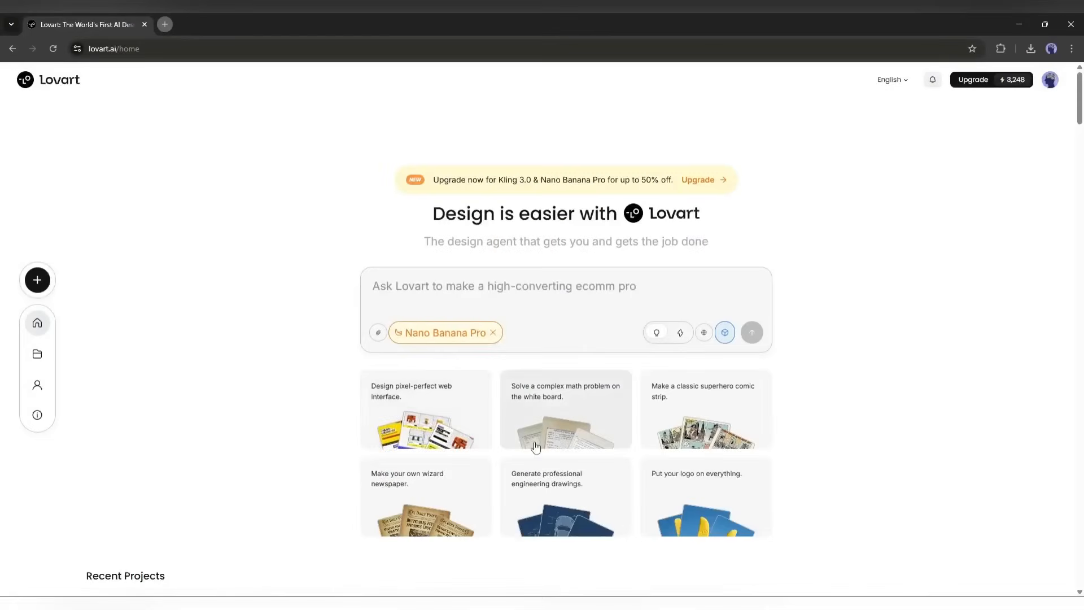
Step: Submit a prompt for an elegant Italian restaurant Valentine's day menu poster with romantic red tones, pasta dish photography, gold accents and sophisticated typography
scroll(363, 425, down, 1)
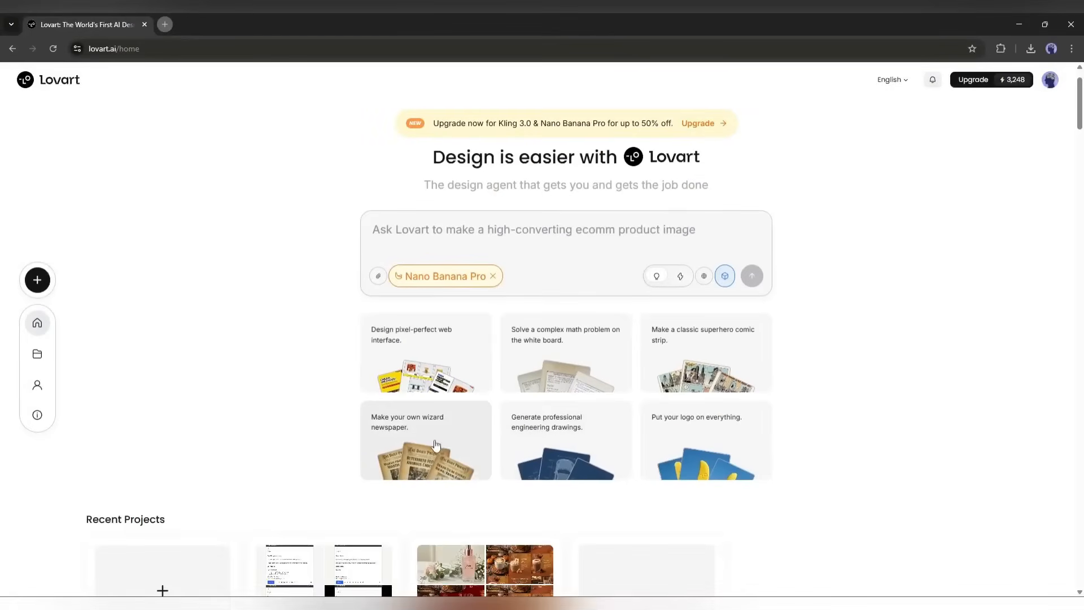
click(466, 221)
text(El)
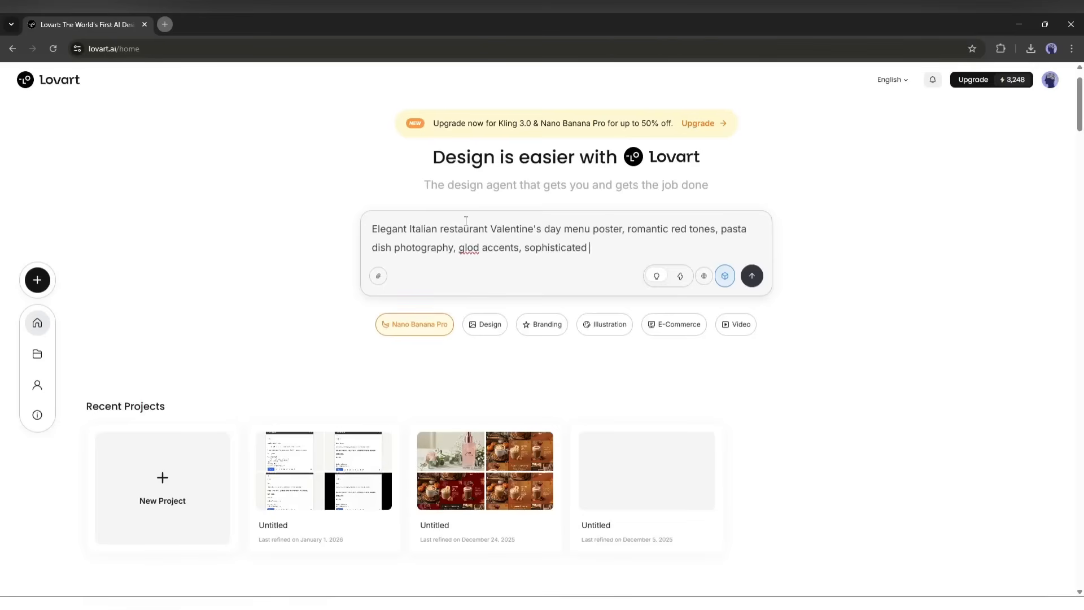
text(hy)
key(Return)
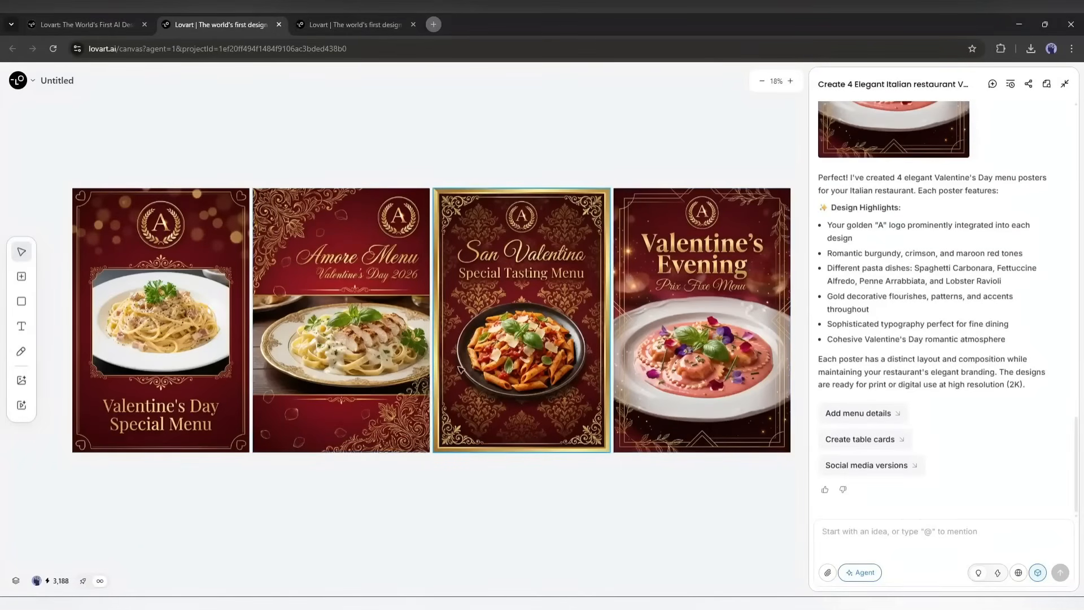
Step: Use Edit Text on the San Valentino poster to replace its title with "CHEF'S SPECIAL"
drag(173, 389, 164, 346)
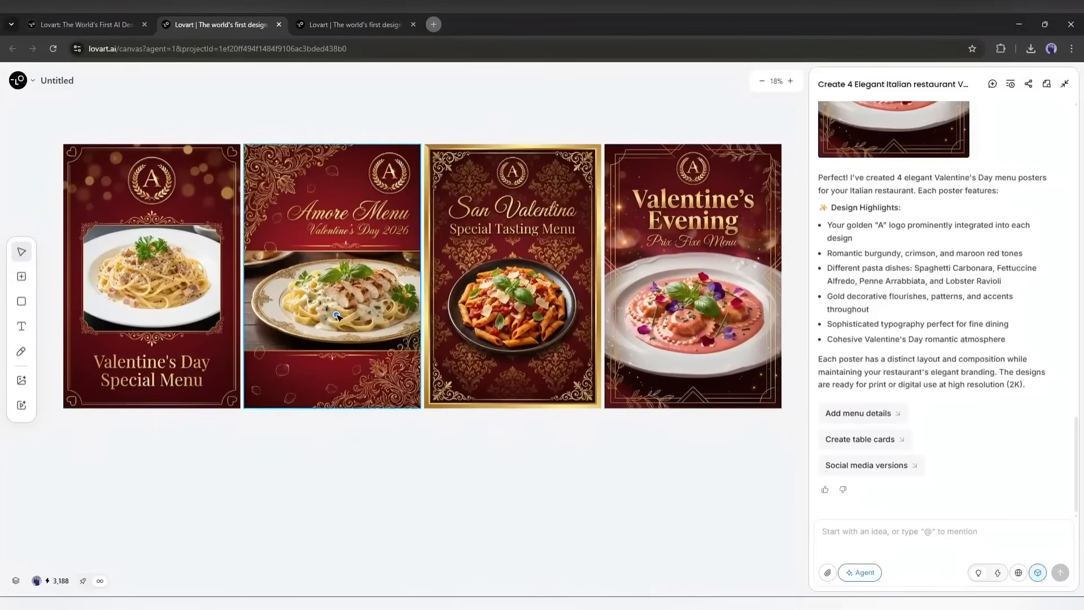
scroll(337, 316, up, 2)
drag(271, 508, 411, 479)
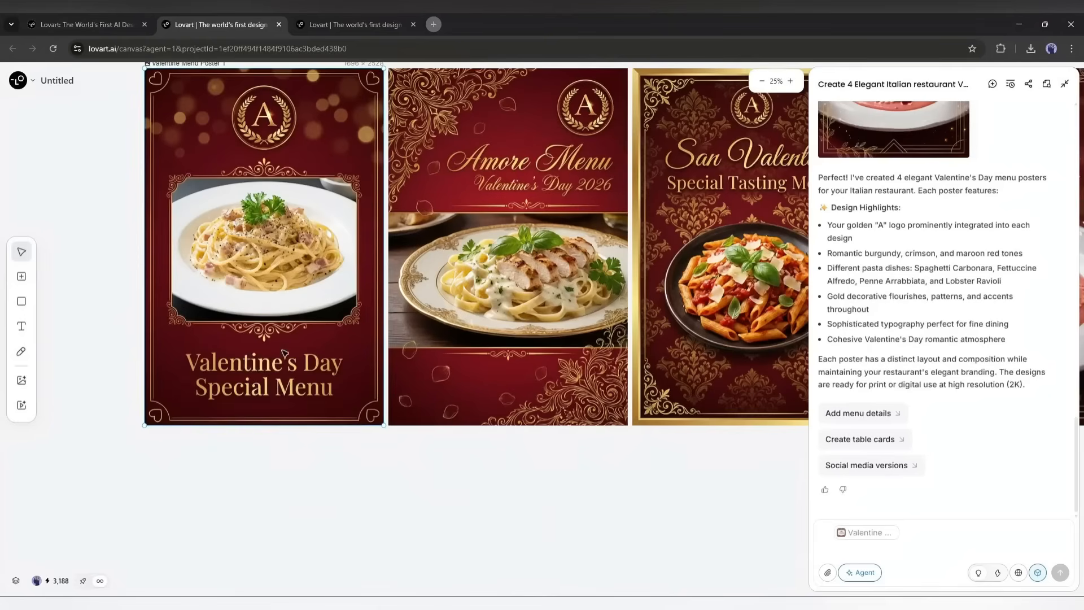
scroll(283, 370, up, 1)
scroll(283, 372, down, 3)
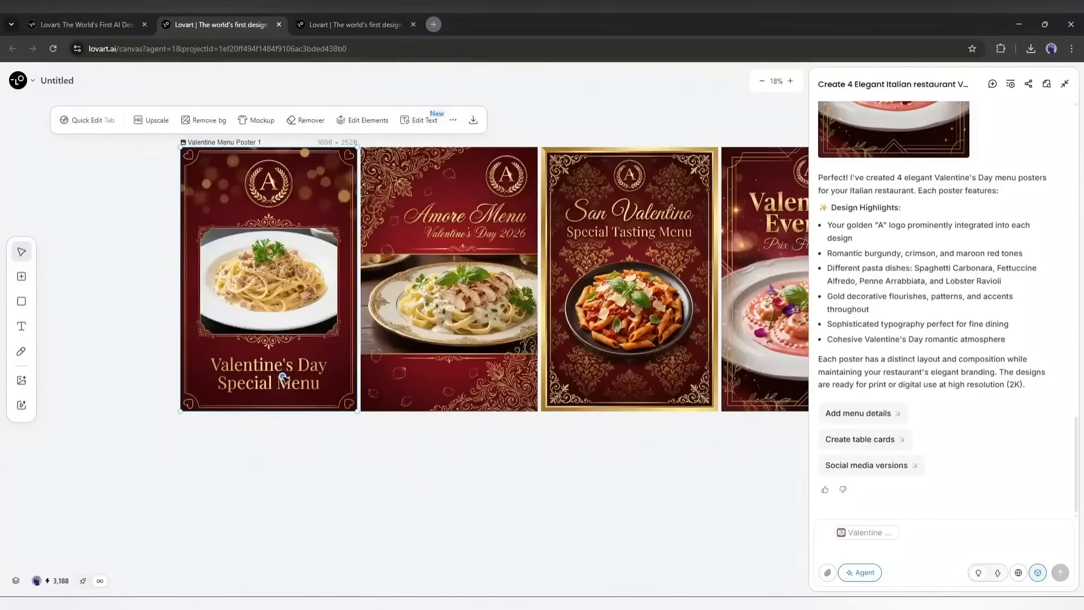
click(271, 459)
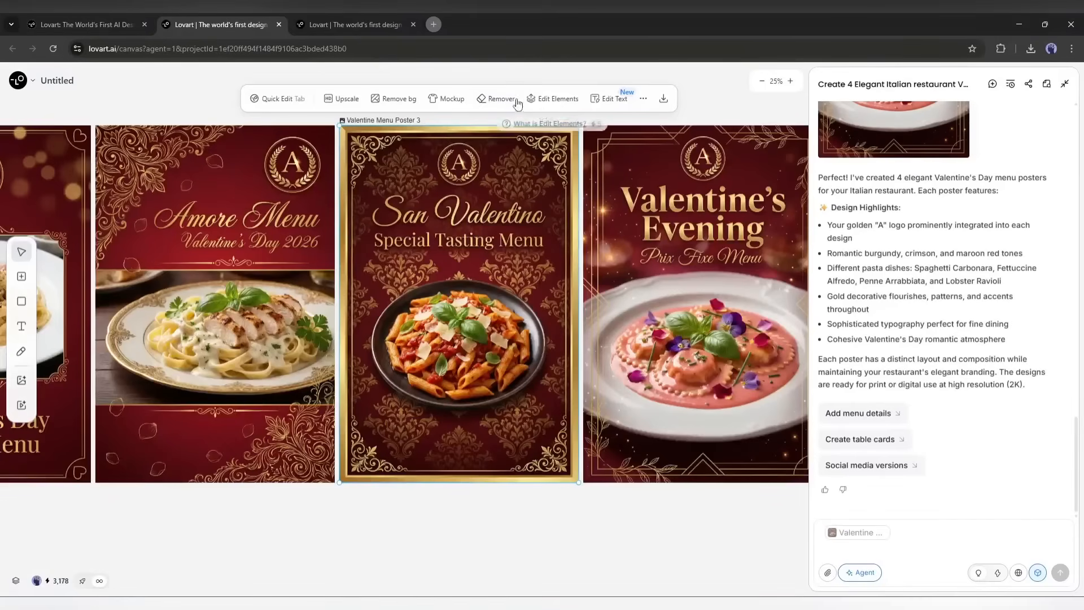
click(621, 108)
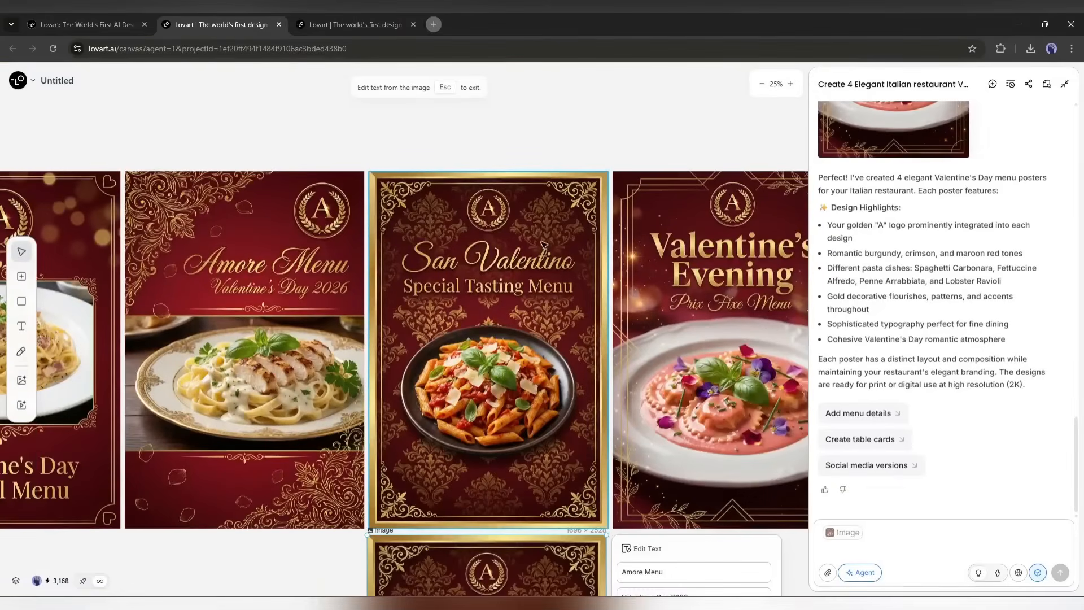
click(542, 244)
text(CHEF'S SPECIAL)
click(740, 284)
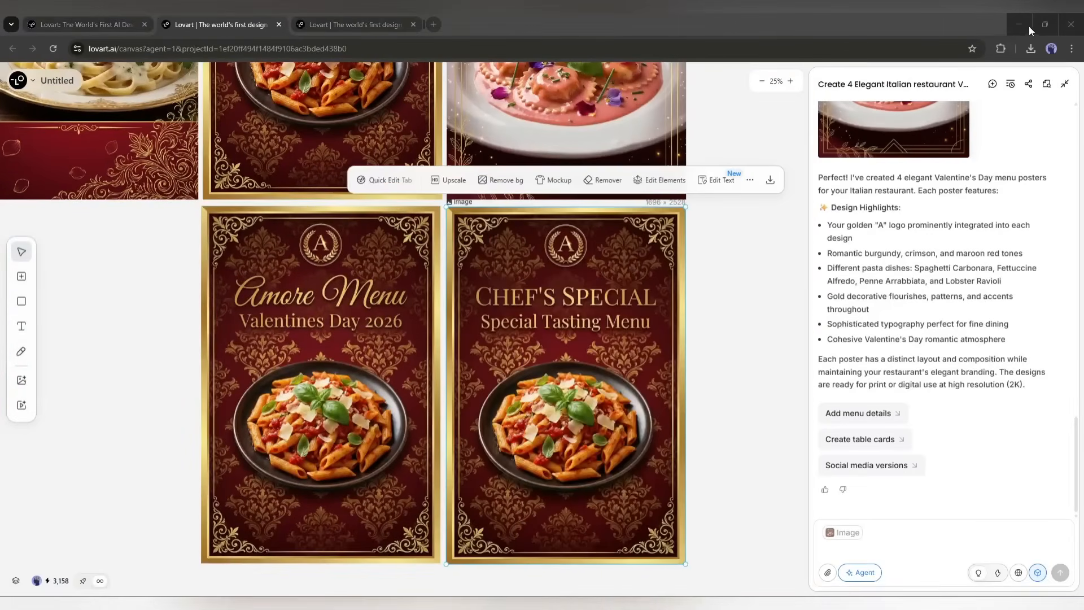
Step: Mark the pasta on the original San Valentino poster and ask the agent to change the dish to a risotto instead
scroll(573, 296, down, 2)
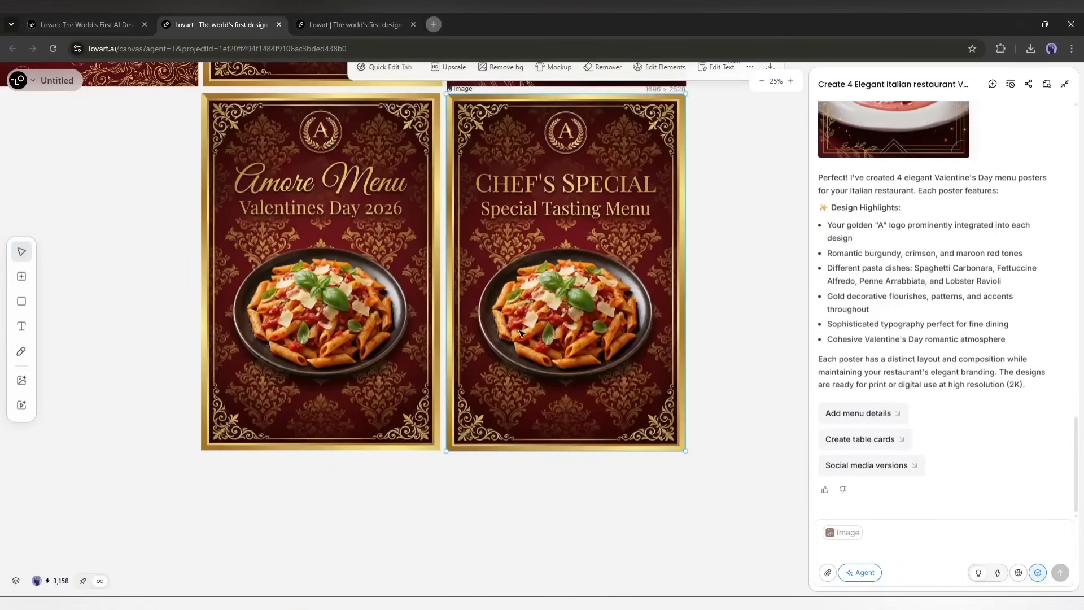
scroll(521, 332, up, 1)
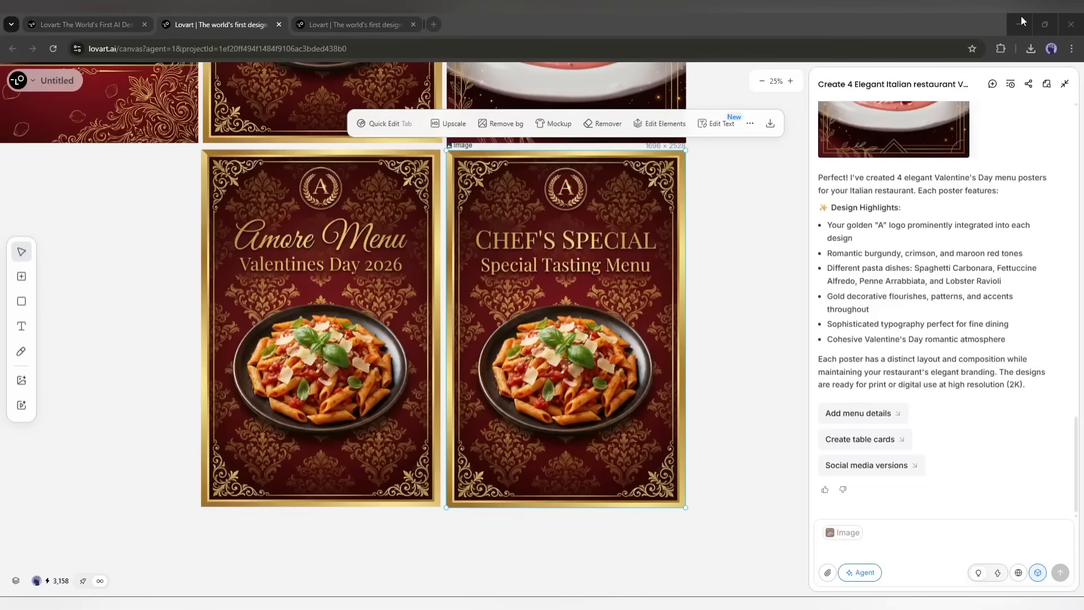
scroll(289, 219, up, 5)
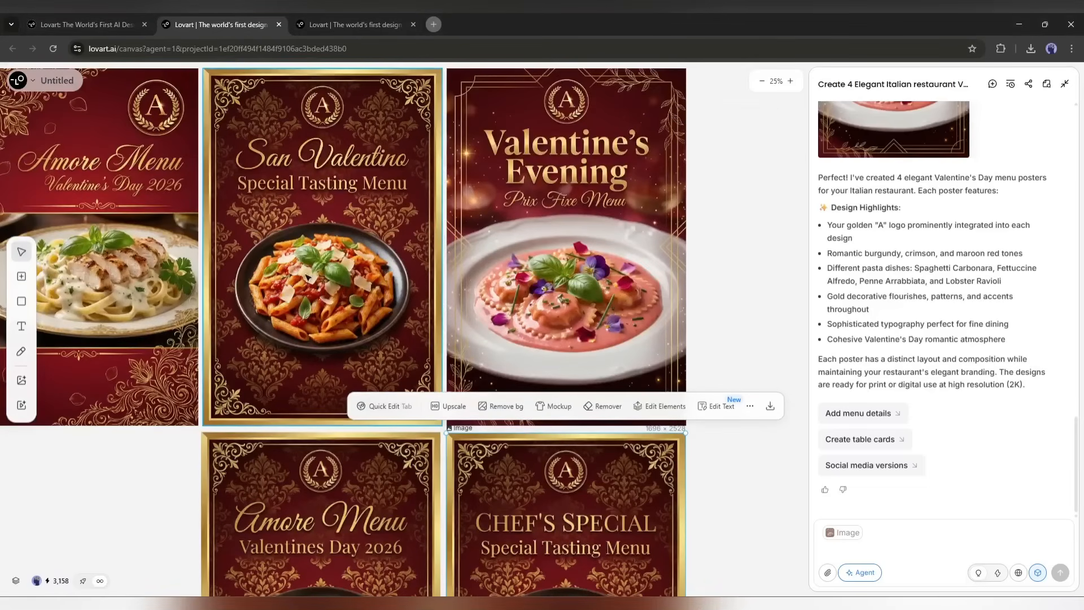
click(320, 272)
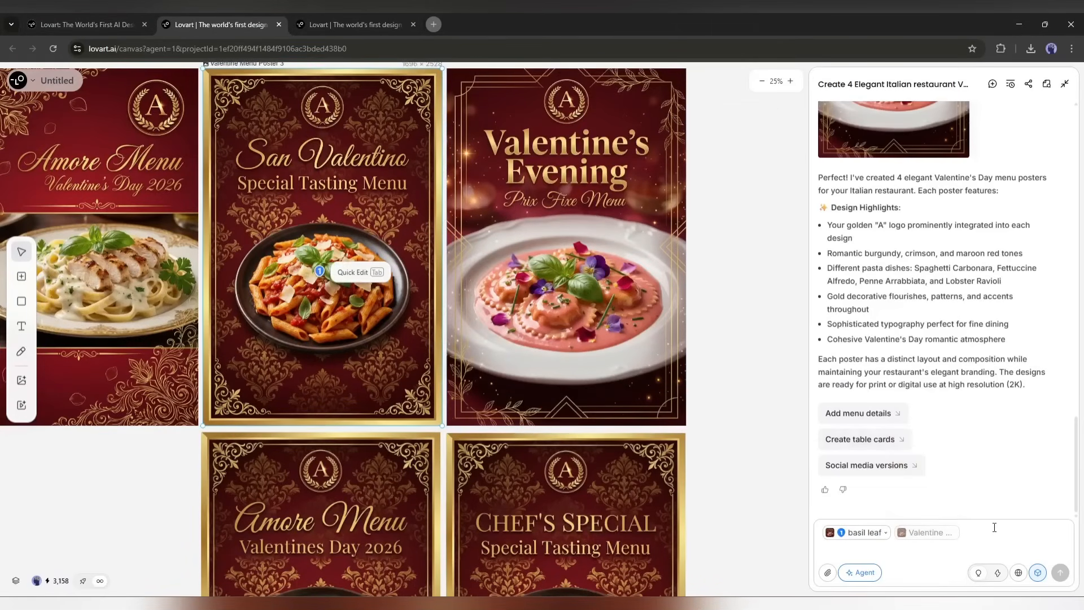
text(change this pasta dish to a risotto instead.)
key(Return)
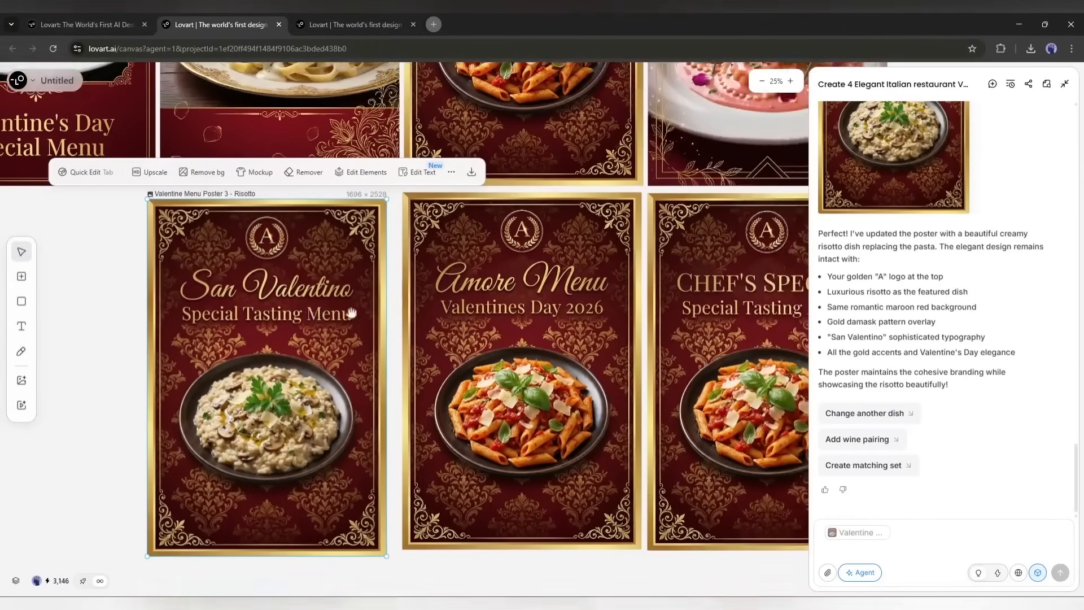
Step: Reference the risotto poster with a mark on its ornamental pattern and ask the agent to add candle lit ambience
drag(352, 313, 388, 328)
ctrl+click(358, 262)
click(971, 536)
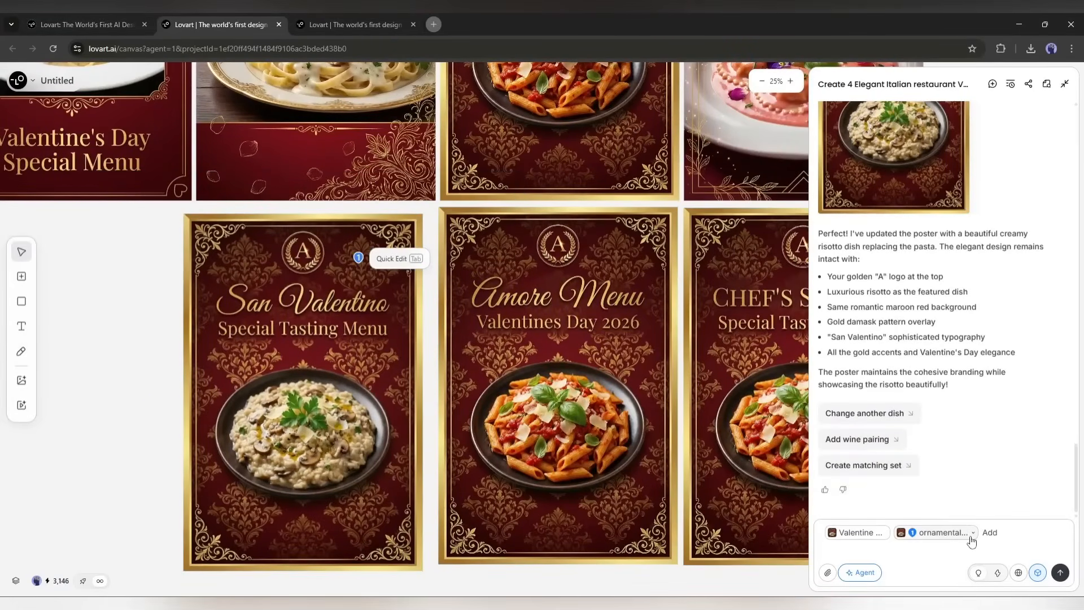
text(Add candle lit ambience)
key(Return)
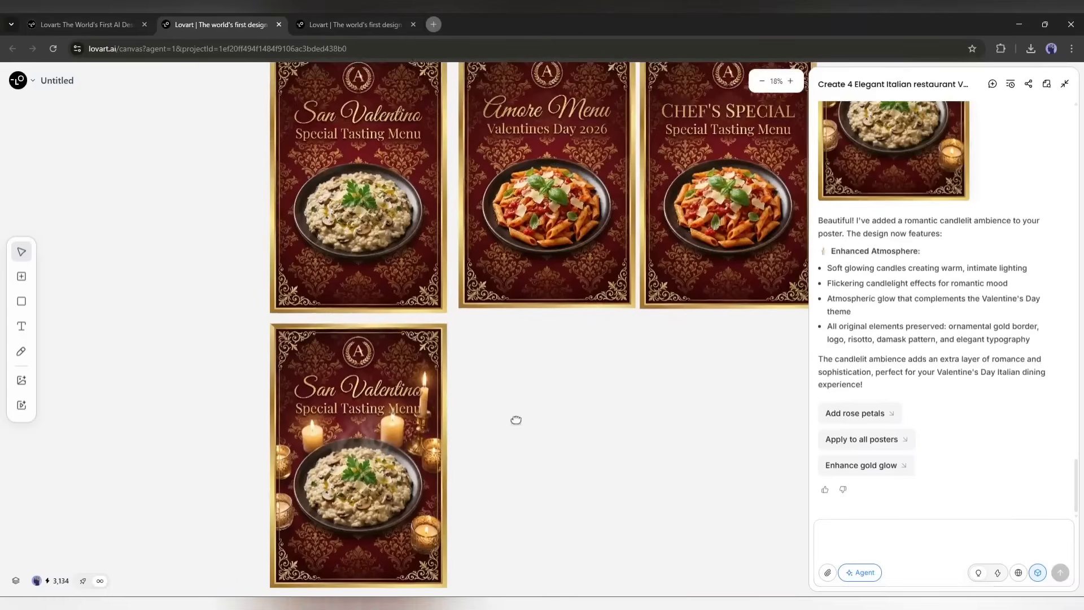
Step: Ask the agent to turn the candlelit San Valentino poster into a printed mockup
click(358, 451)
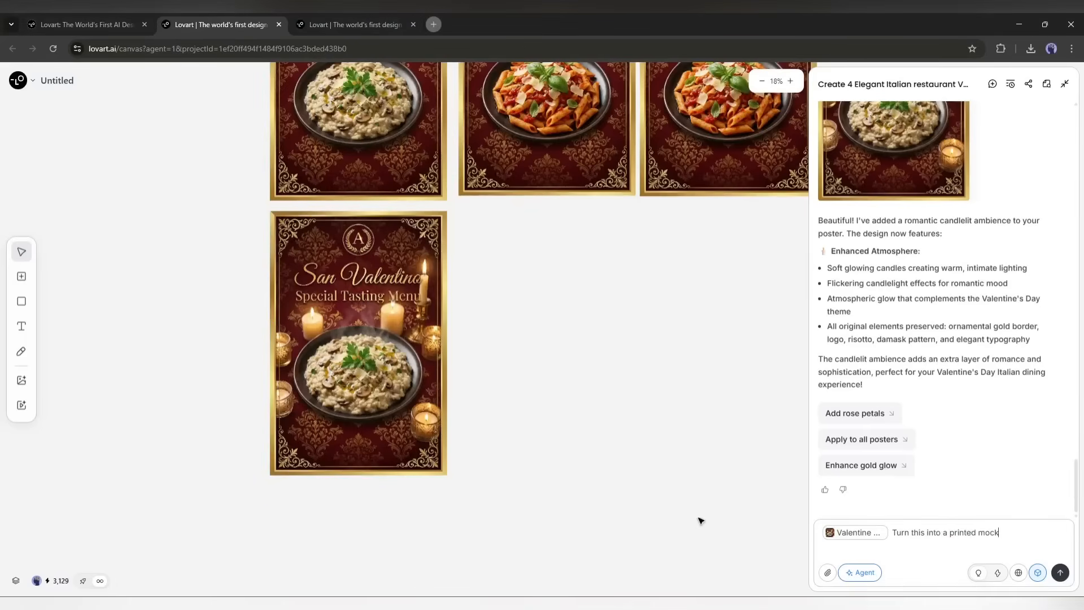
text(up)
key(Return)
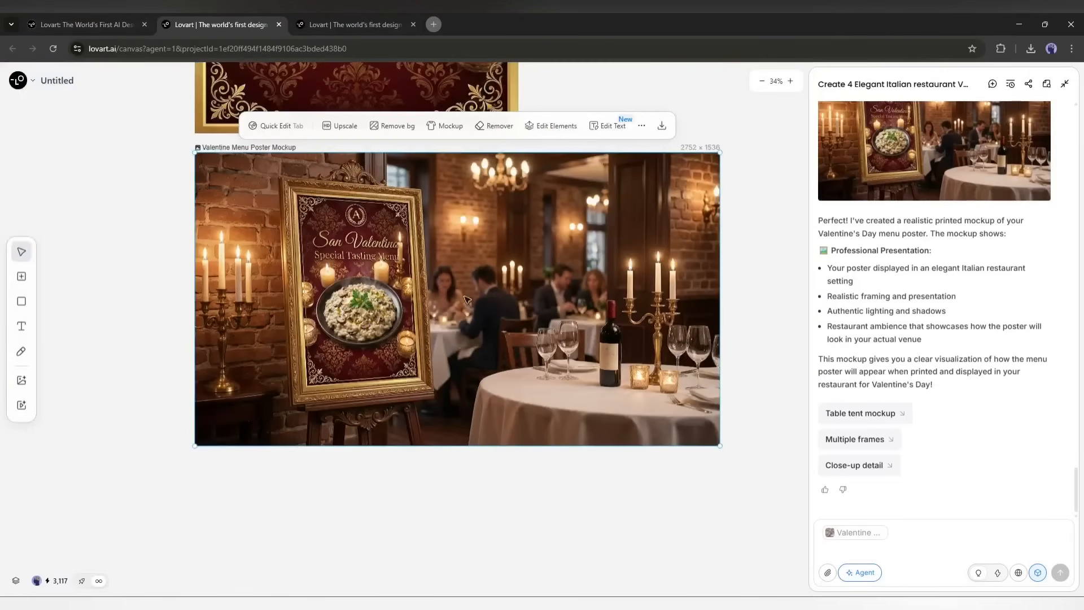
drag(423, 286, 485, 359)
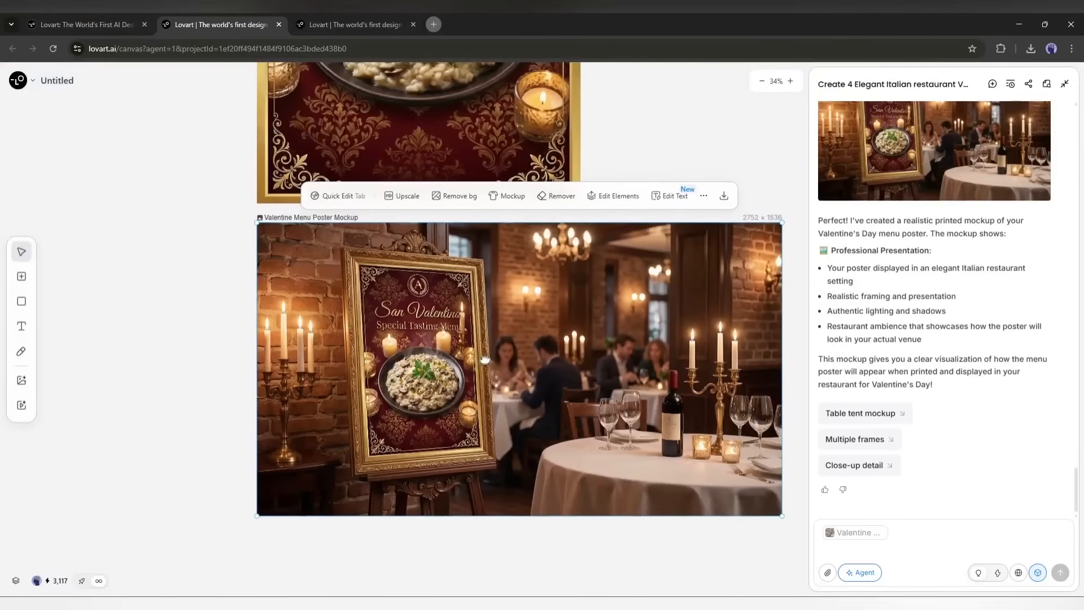
scroll(471, 351, down, 5)
scroll(607, 344, up, 5)
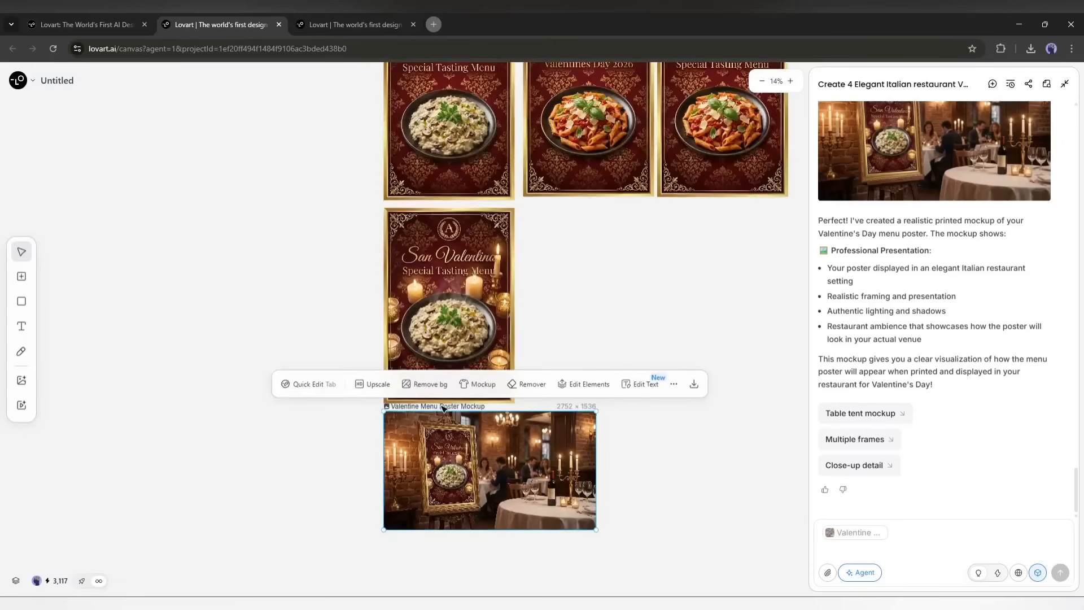
click(589, 204)
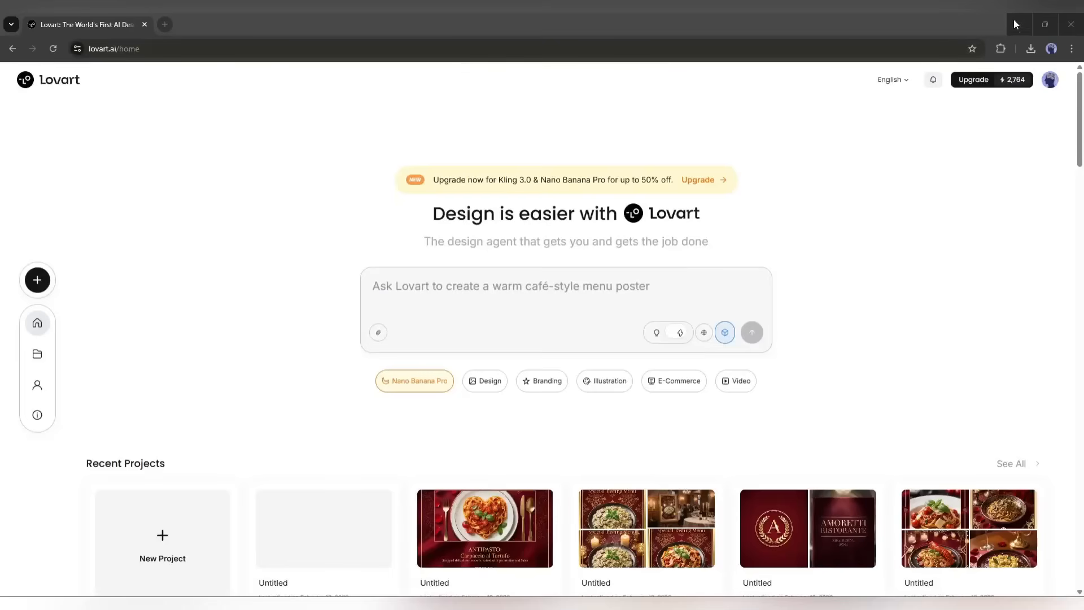
Step: Attach Dog food Logo.png, golden retriever.png and Dog Treats.jpg from Downloads to the new project prompt
click(378, 332)
click(166, 174)
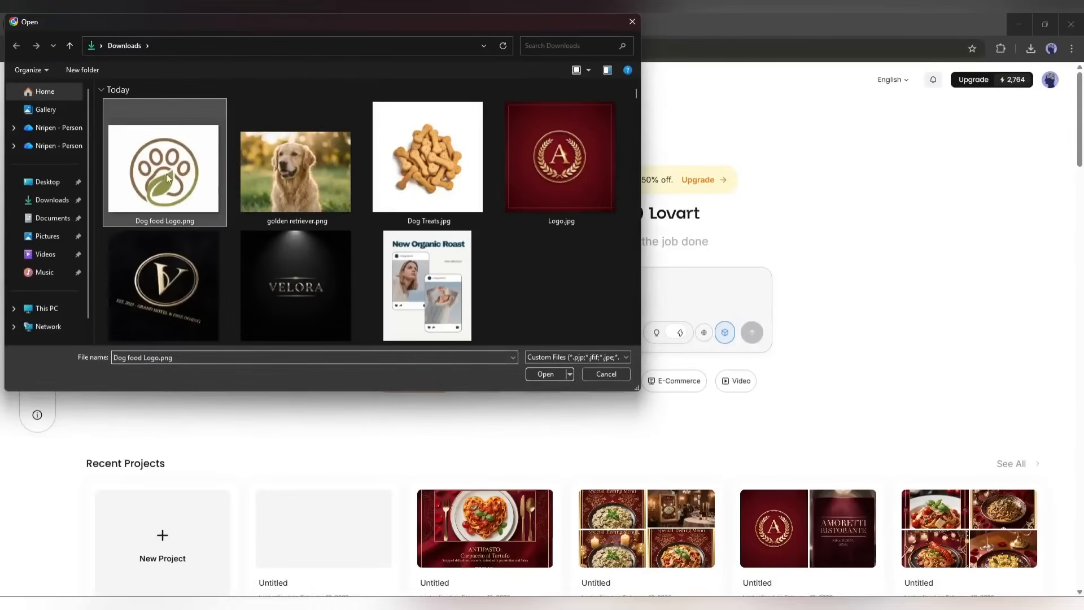
ctrl+click(295, 169)
ctrl+click(427, 158)
click(542, 374)
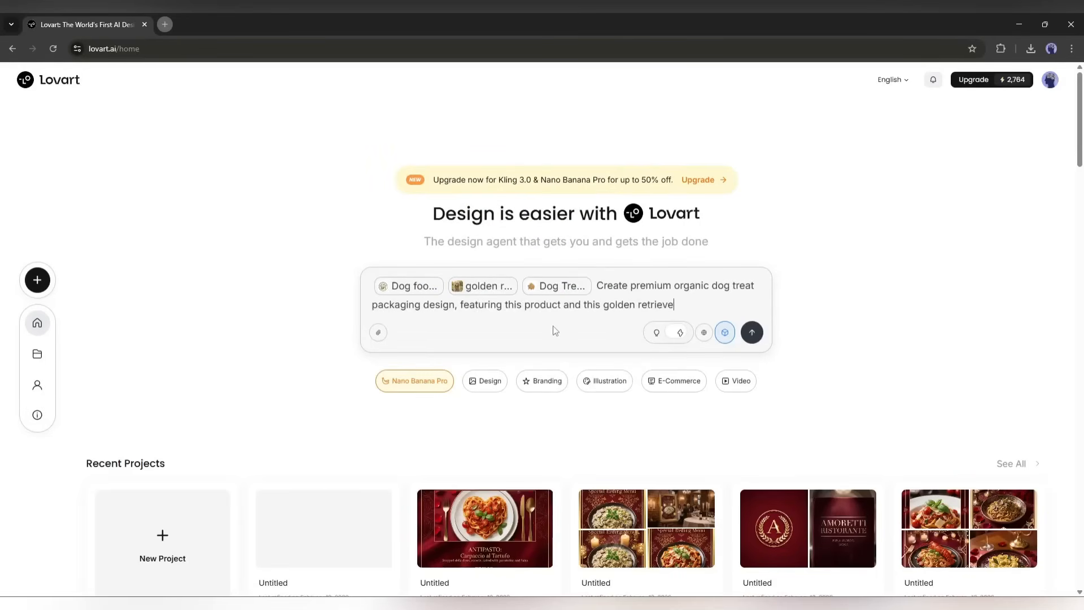
Step: Request premium organic dog treat packaging featuring the product and golden retriever, with natural earthy tones, minimalistic design, product photography style, and a green and brown palette
text(y tones, minimalistic design, product photography style, green and brown color Pa)
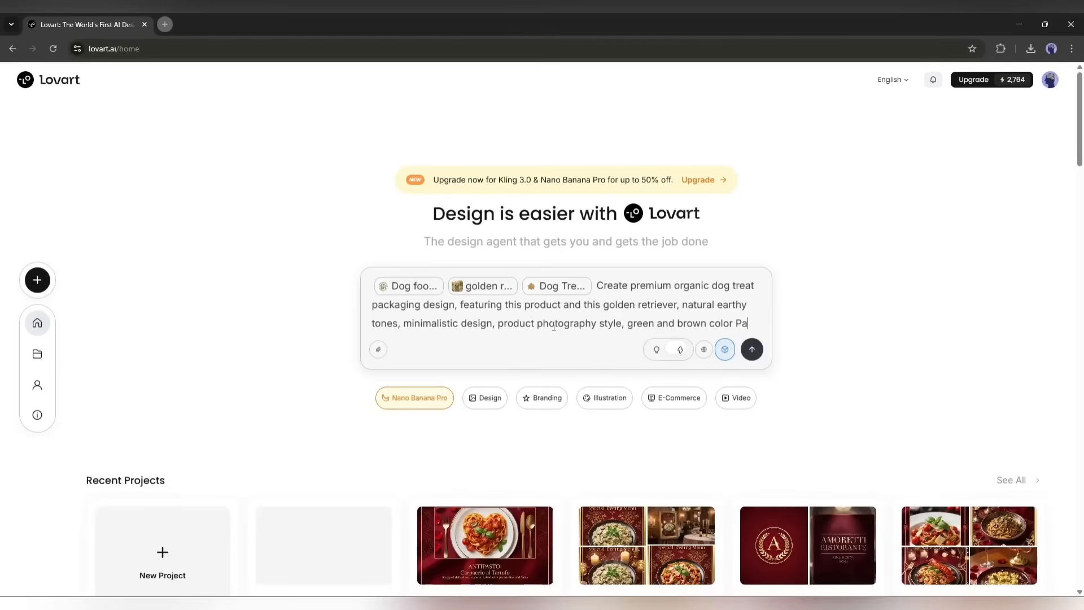
text(lette)
click(751, 368)
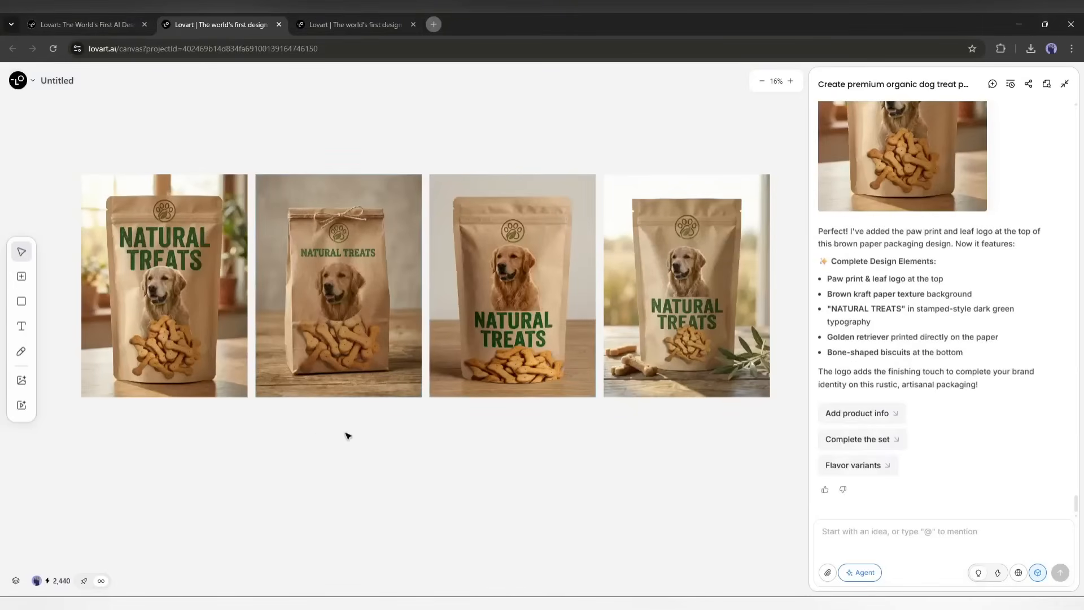
Step: Mark the dog's mouth on the first Natural Treats pouch and ask the agent to make the dog look more toward the product
click(213, 297)
scroll(213, 298, up, 5)
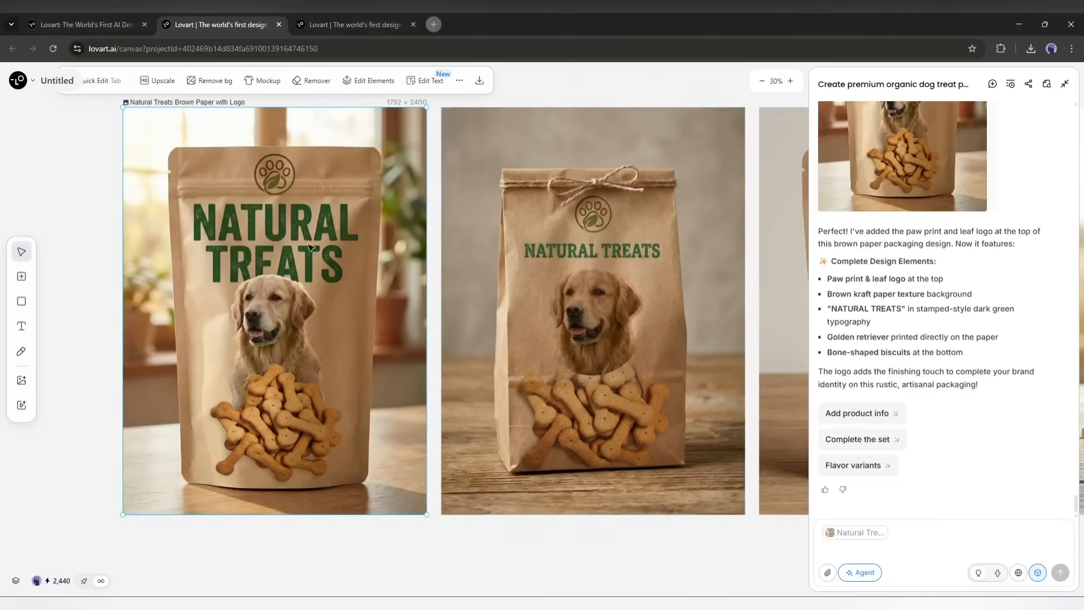
click(269, 332)
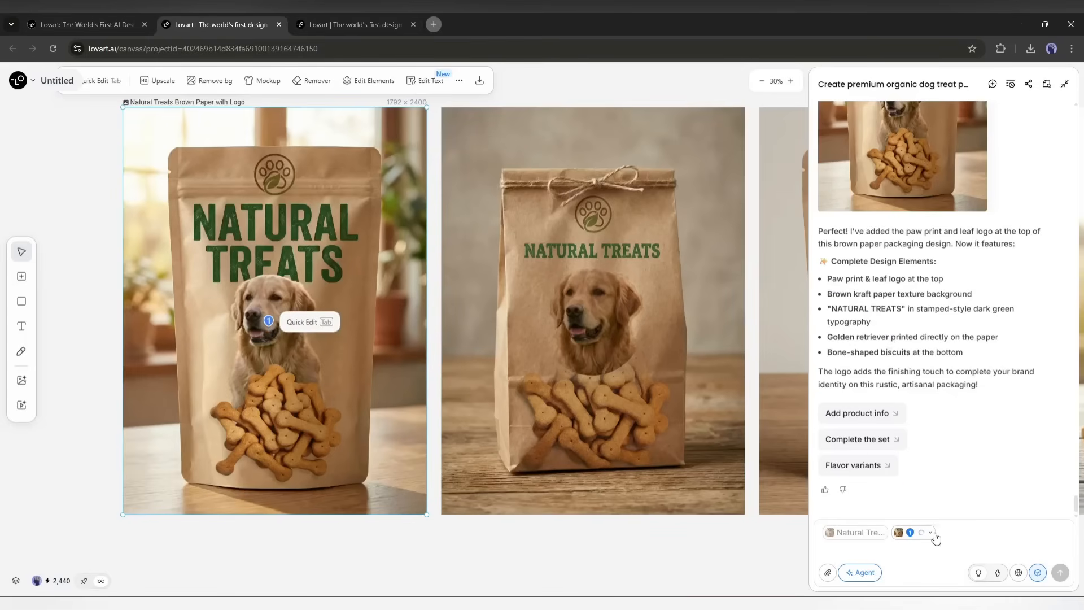
click(1008, 530)
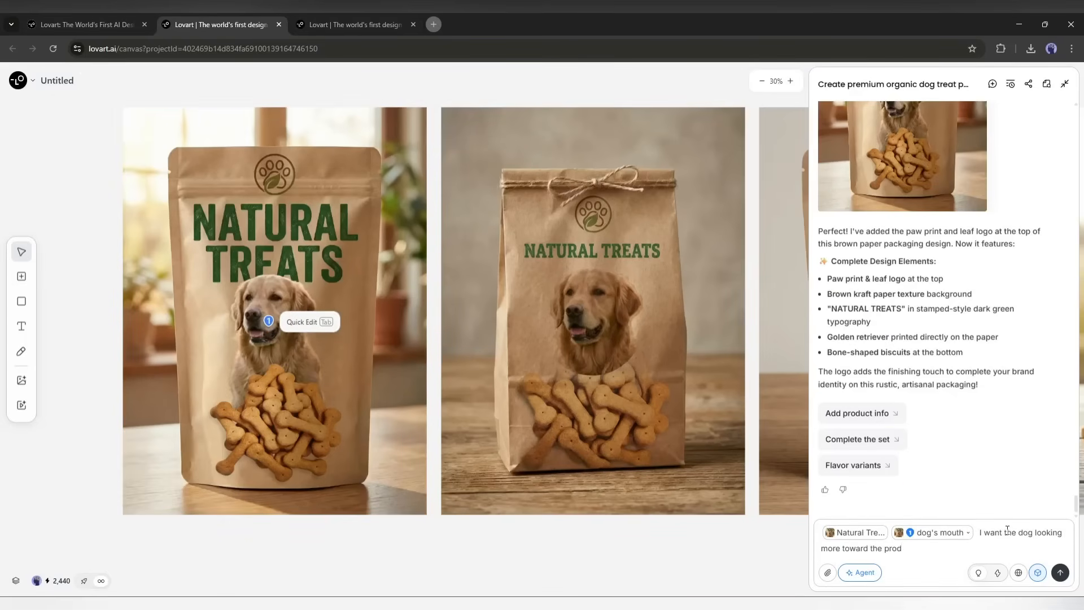
text(uct)
key(Return)
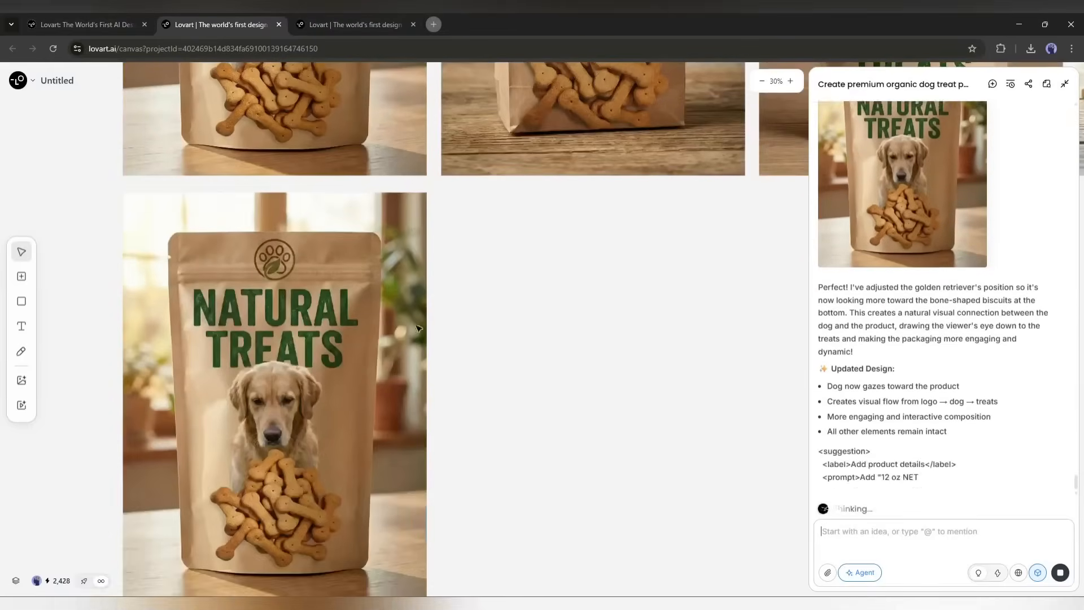
Step: Mark the background of the revised pouch image and ask the agent to change it to a natural outdoor setting
click(420, 224)
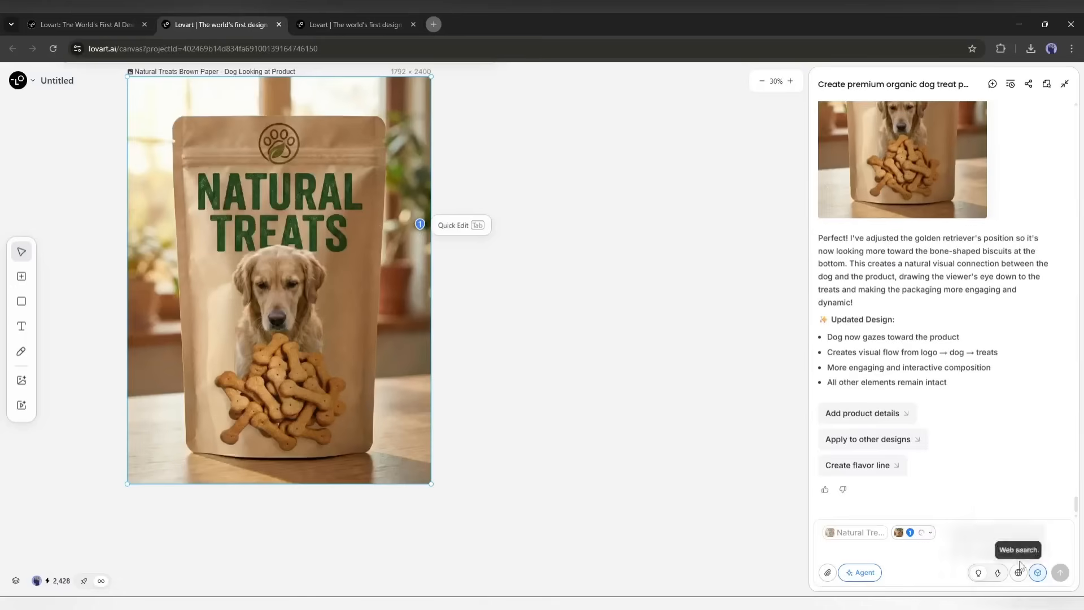
click(1005, 529)
text(change the background)
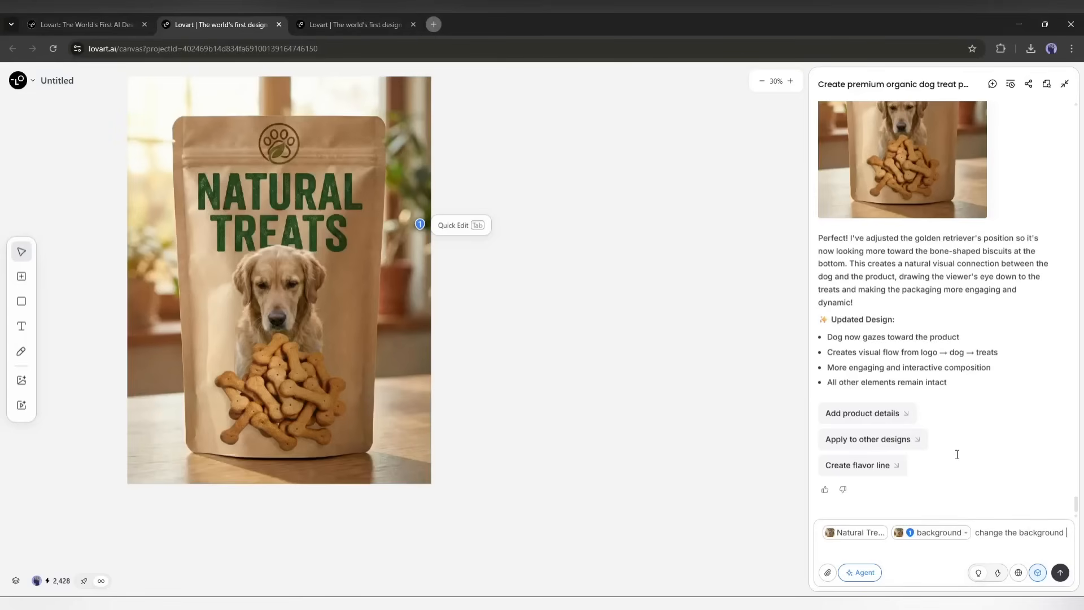
text( to a natural outdoor setting)
key(Return)
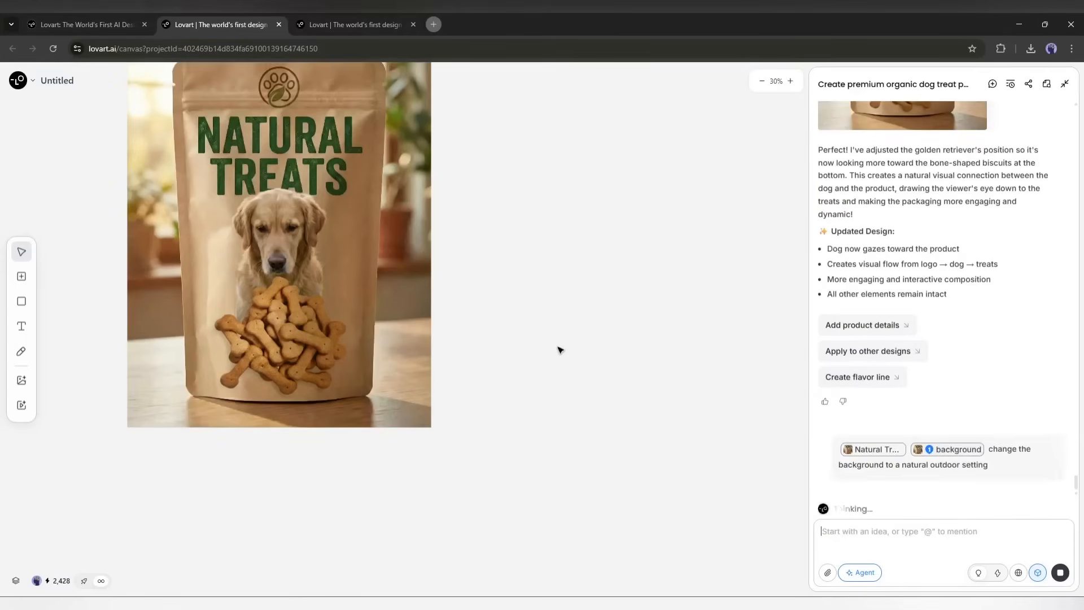
click(360, 380)
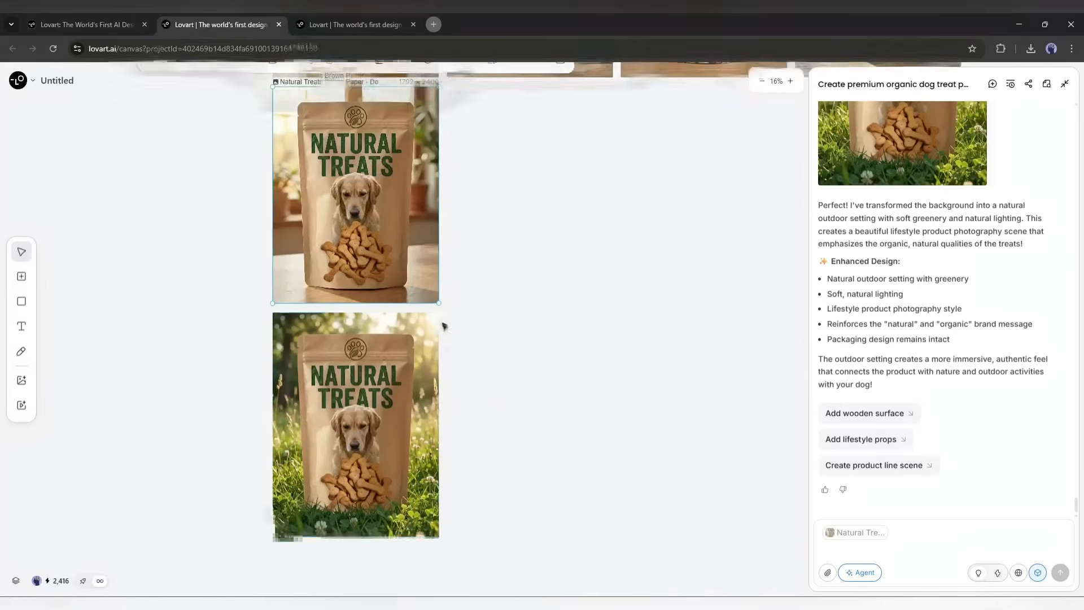
scroll(440, 329, up, 1)
scroll(406, 256, down, 2)
click(368, 342)
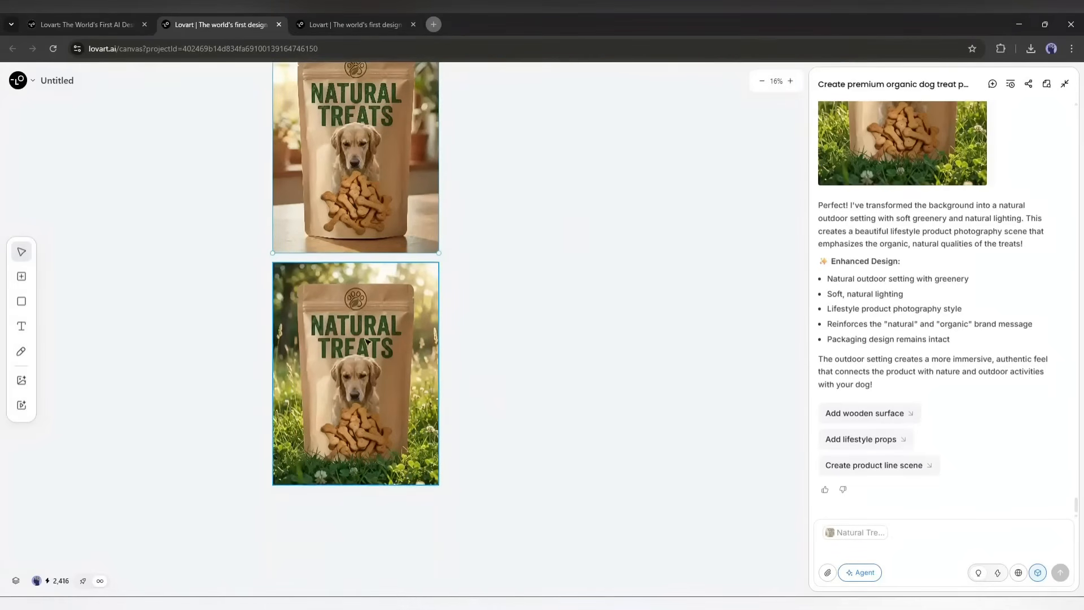
click(505, 367)
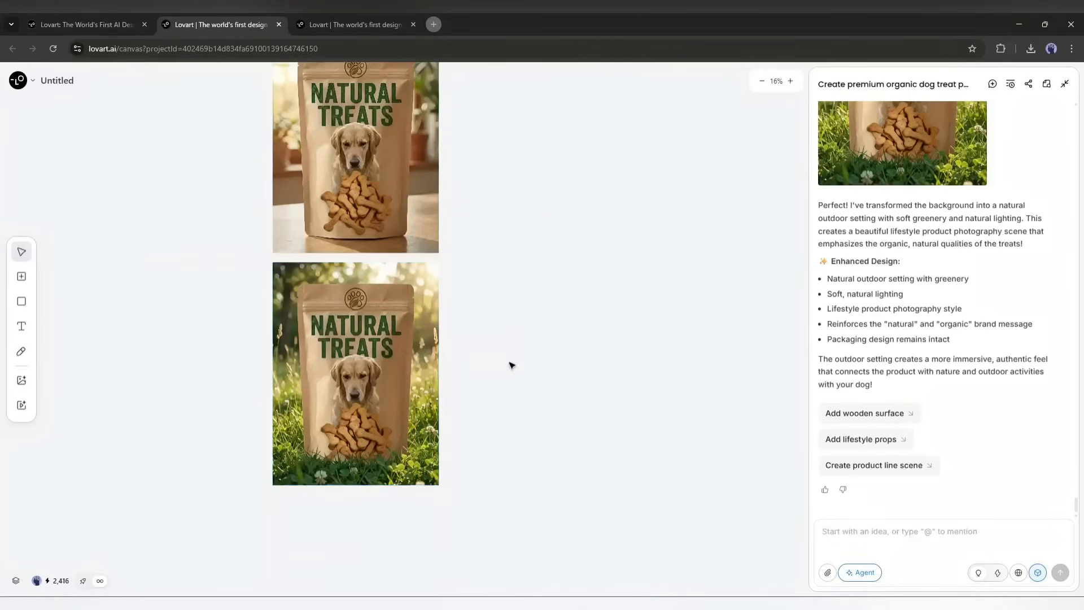
click(404, 372)
click(392, 174)
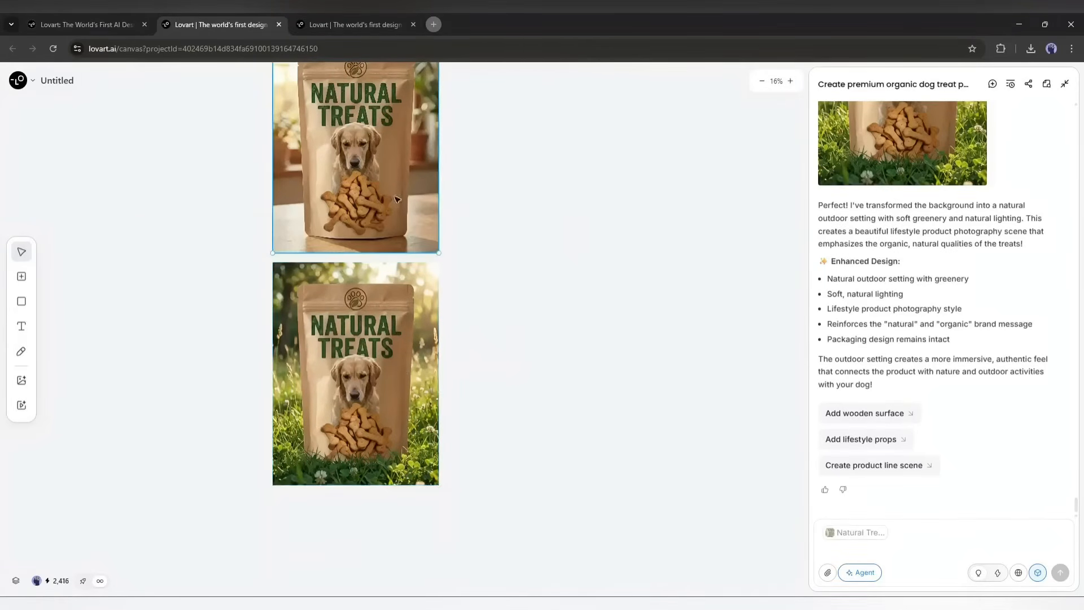
Step: Use Edit Text on the outdoor pouch image to replace its two title lines with "PAWSOME" and "ORGANICS."
click(404, 331)
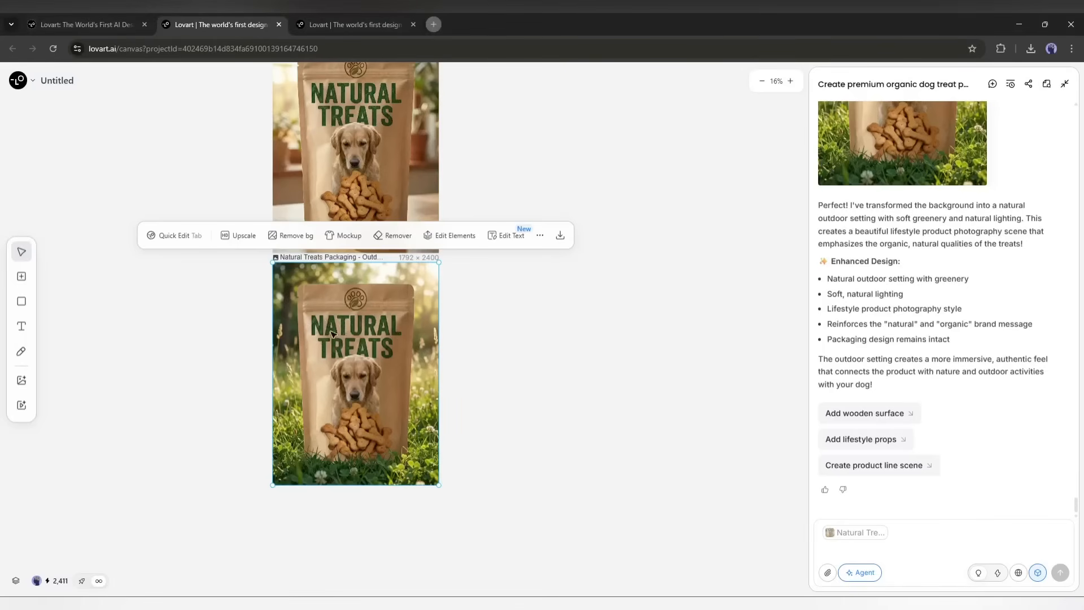
click(501, 236)
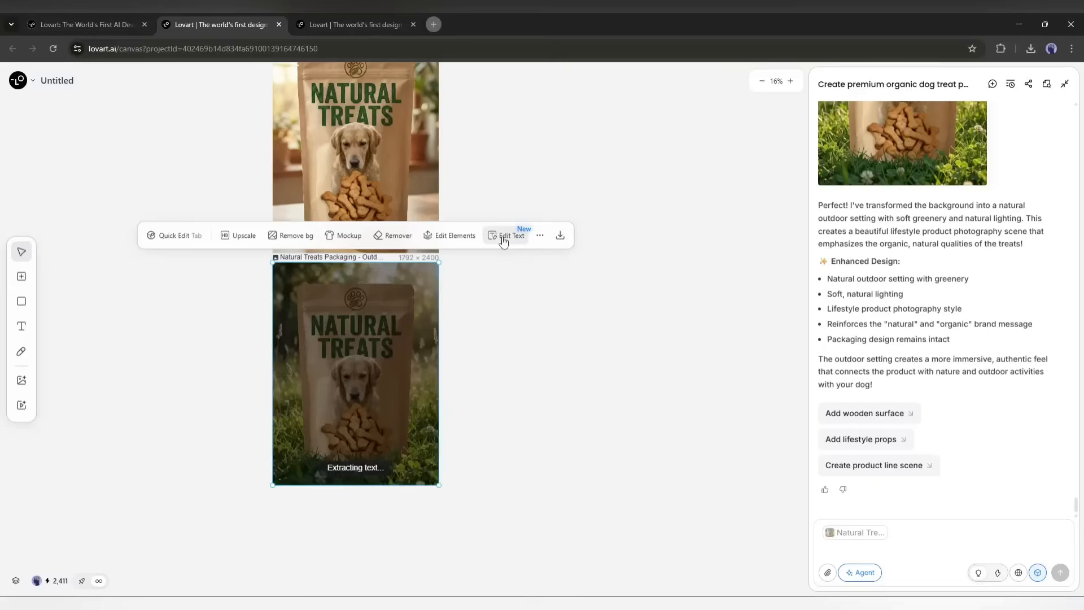
text(PAWSOME)
triple_click(457, 325)
text(ORGANICS.)
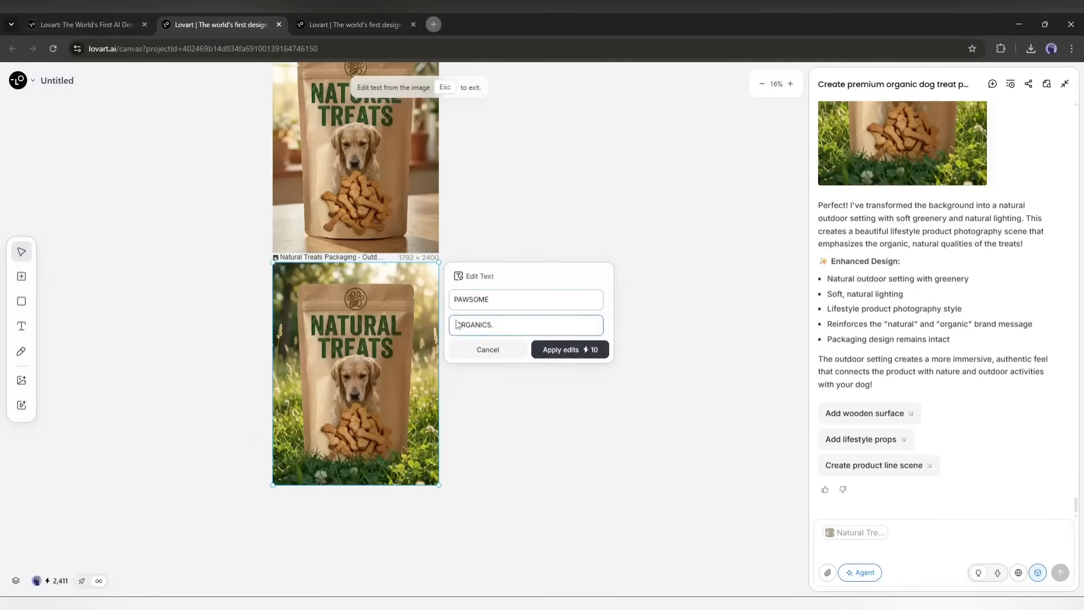
click(581, 349)
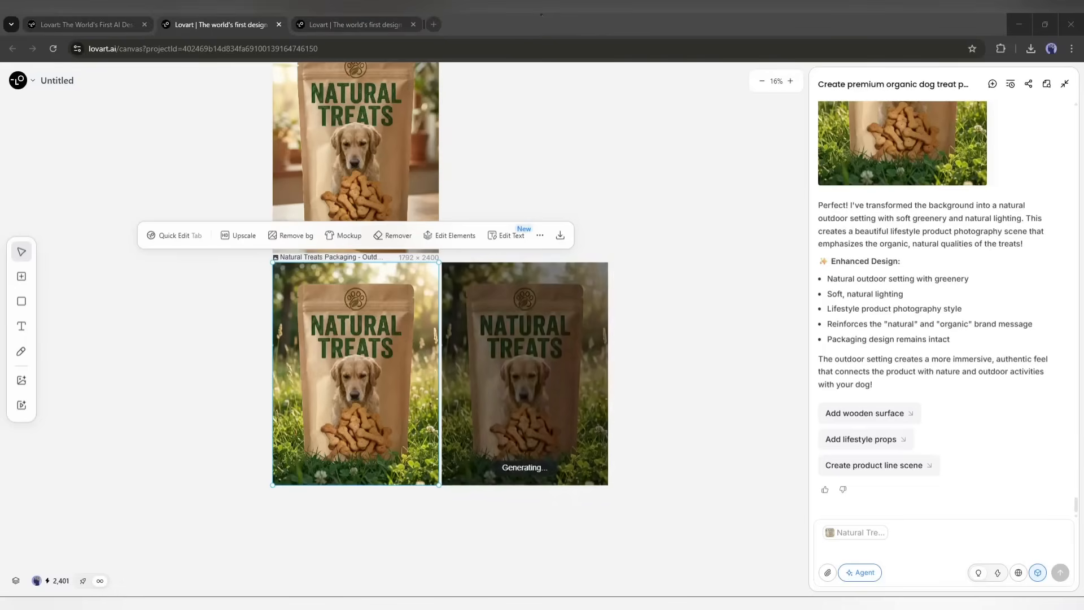
Step: Move the Pawsome Organics image slightly away from the Natural Treats outdoor image to widen the gap between them
scroll(556, 273, down, 2)
scroll(531, 253, up, 3)
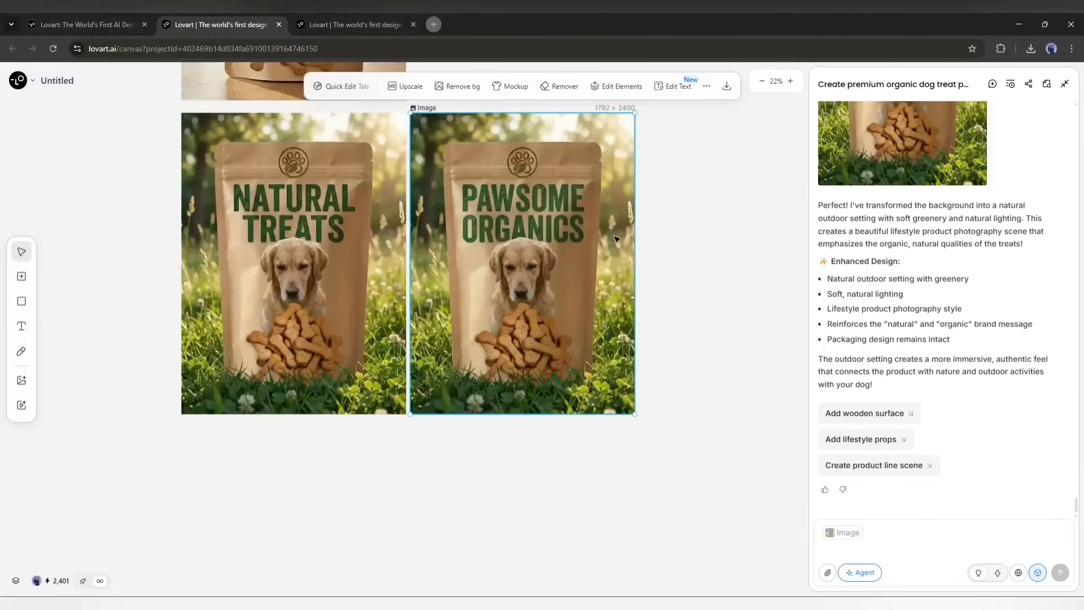
scroll(559, 281, up, 1)
mouse_move(561, 282)
mouse_down()
mouse_move(589, 282)
mouse_move(579, 281)
mouse_up()
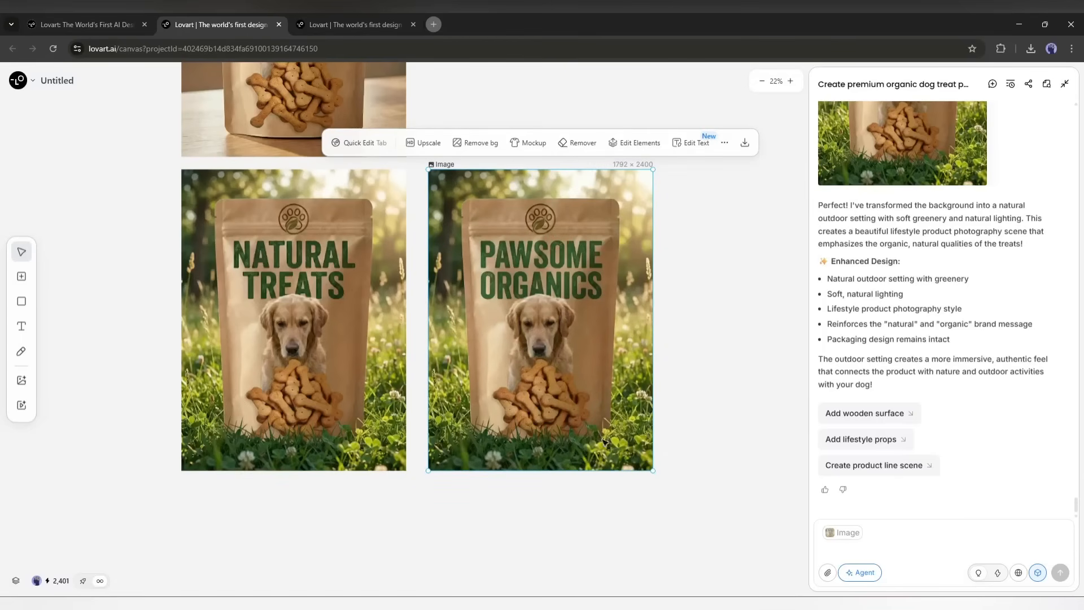
Step: Ask the agent to turn the Pawsome Organics image into a 3D mockup of a dog food package
click(893, 533)
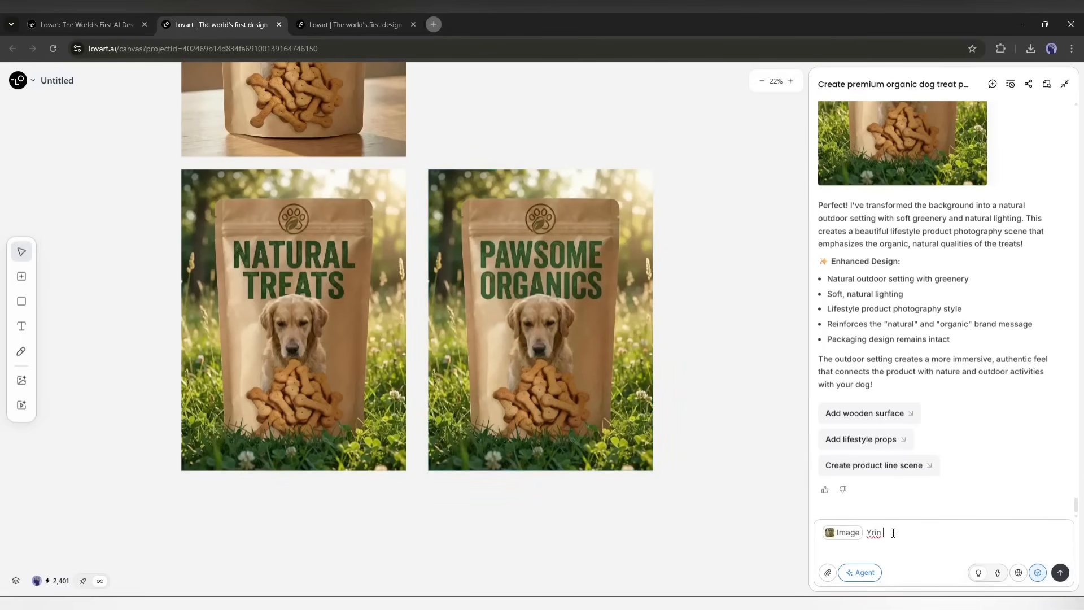
key(BackSpace)
text(age)
key(Return)
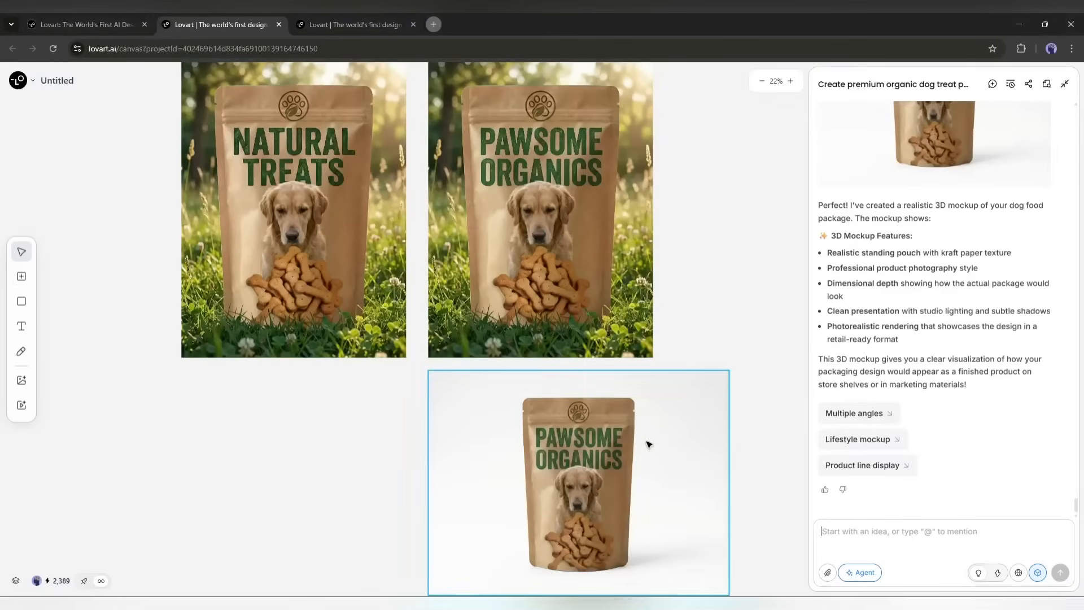
Step: Review the 3D dog food package mockup against the earlier designs and download it
click(648, 445)
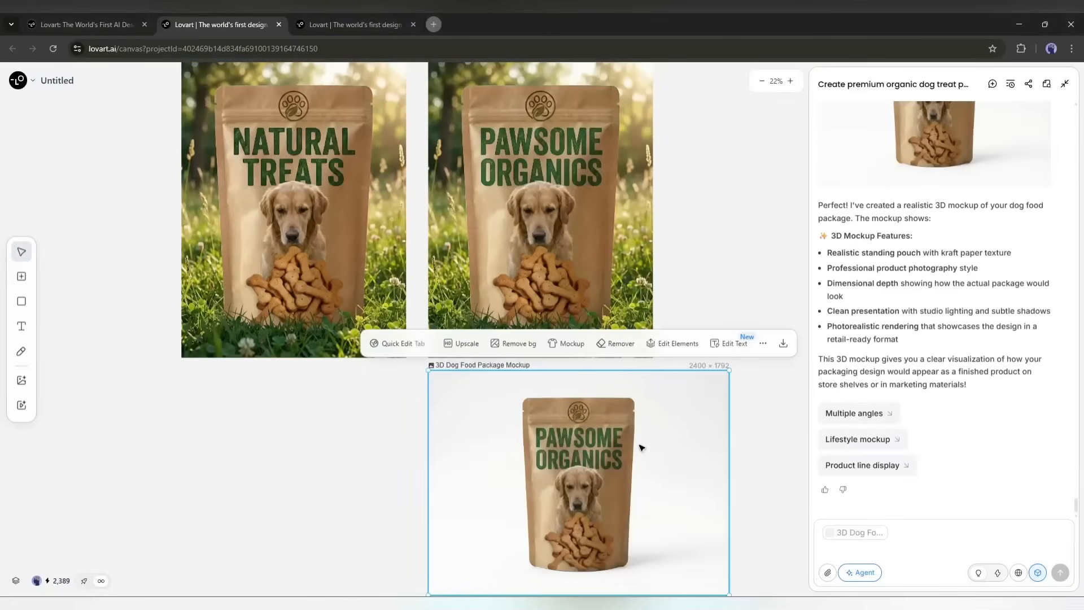
scroll(636, 443, down, 3)
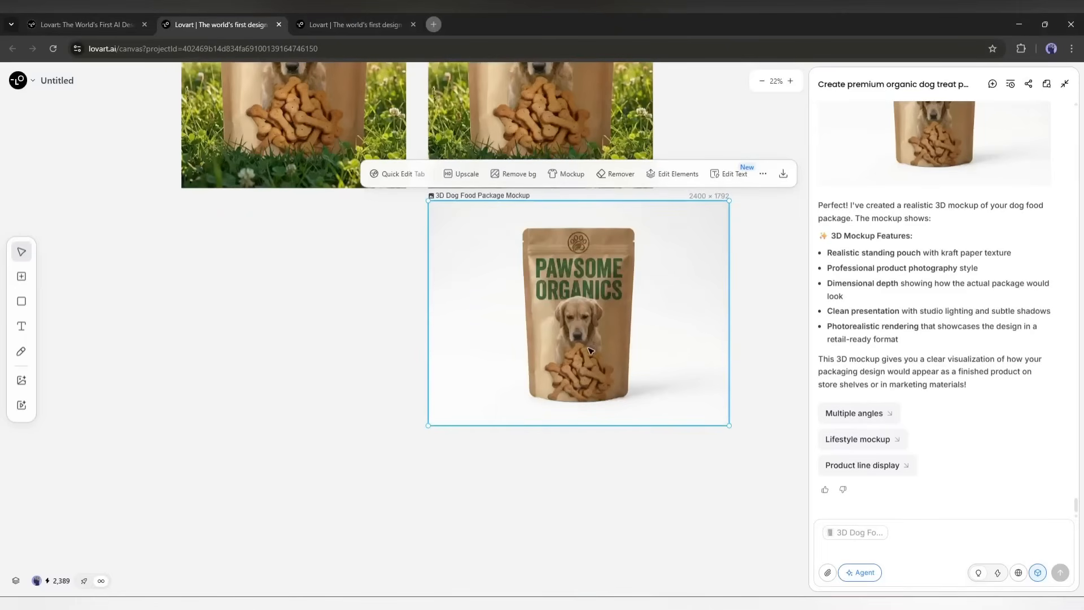
scroll(590, 350, up, 2)
scroll(574, 339, down, 1)
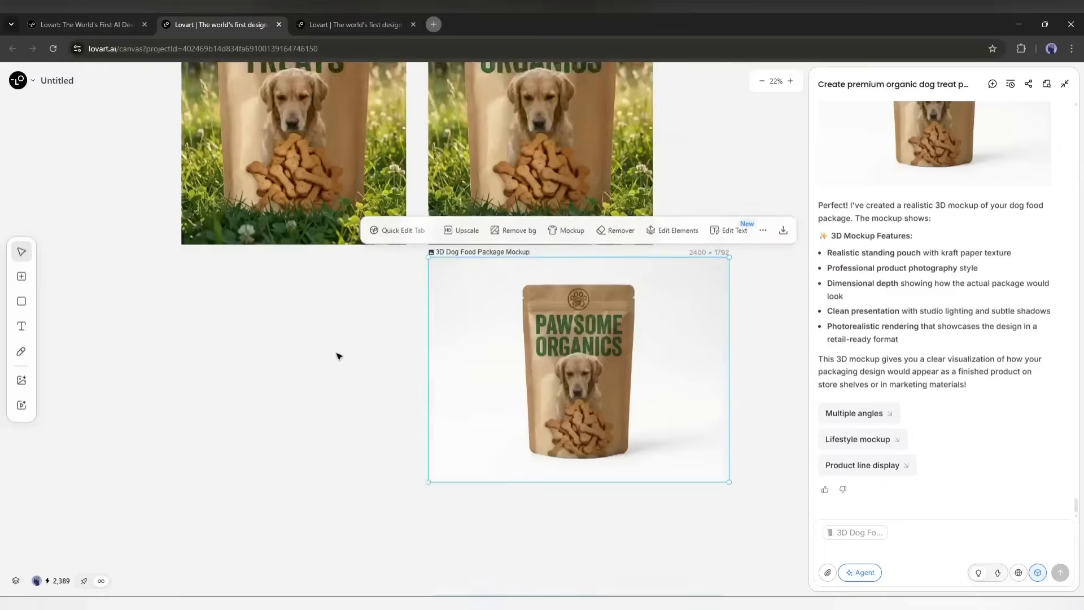
scroll(339, 356, up, 10)
scroll(256, 339, down, 3)
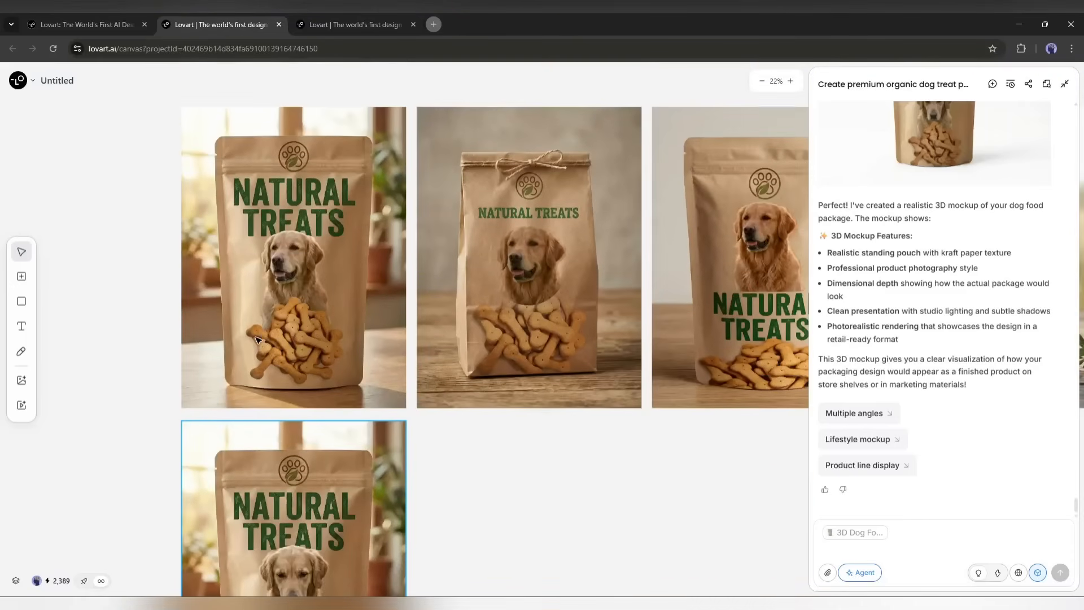
scroll(256, 339, down, 10)
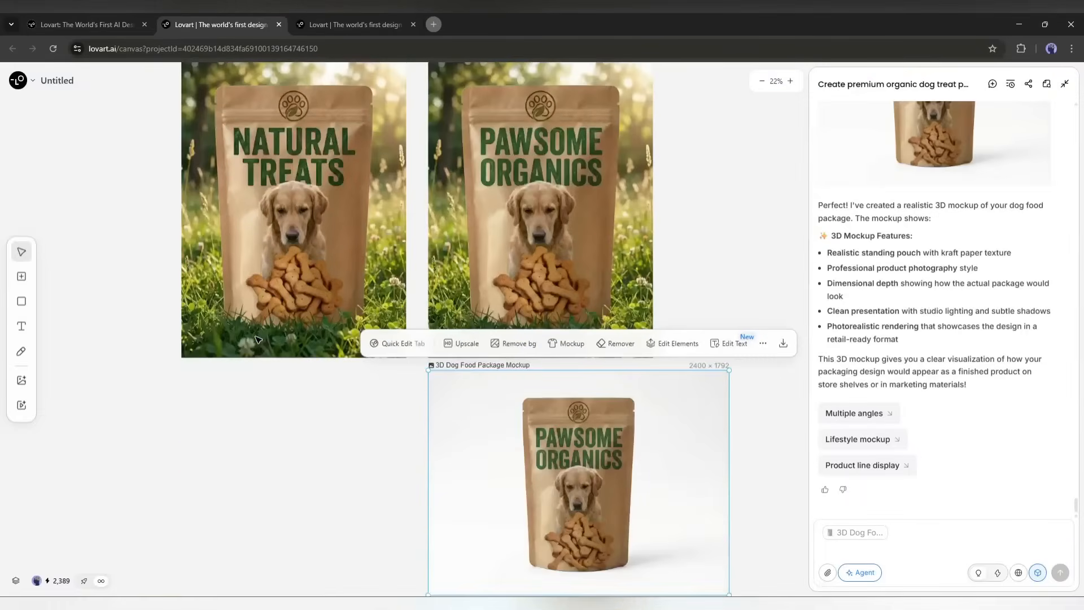
scroll(256, 340, down, 2)
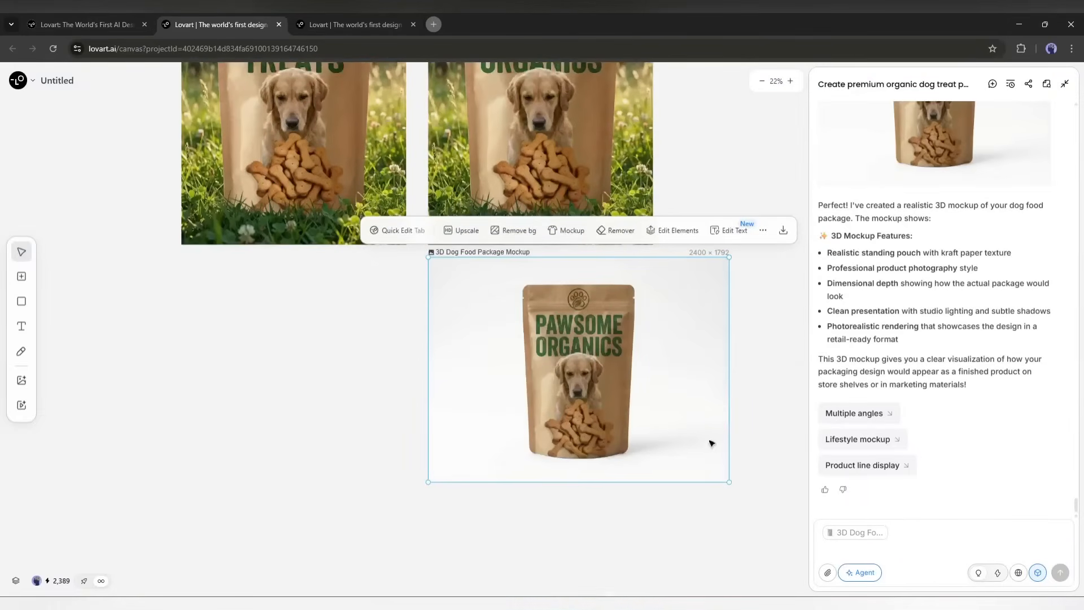
mouse_move(846, 537)
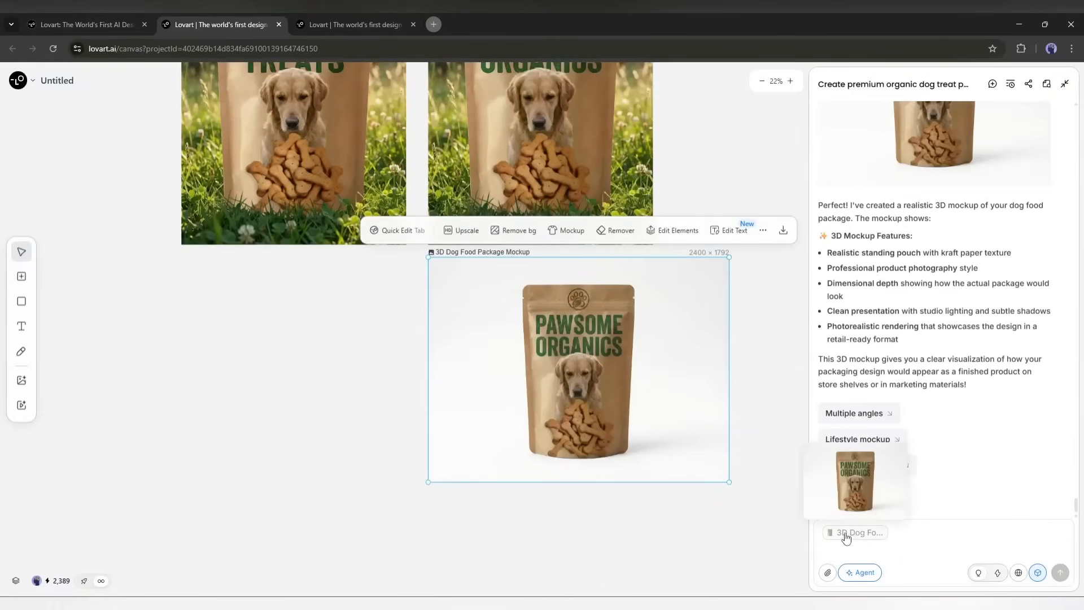
click(783, 231)
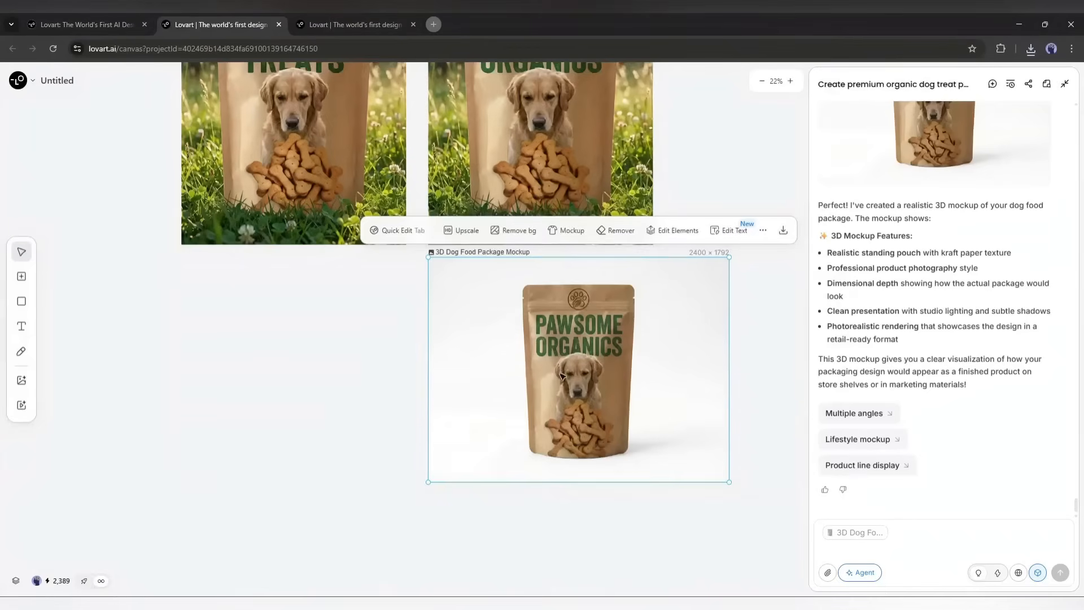
scroll(647, 331, up, 3)
scroll(646, 331, up, 1)
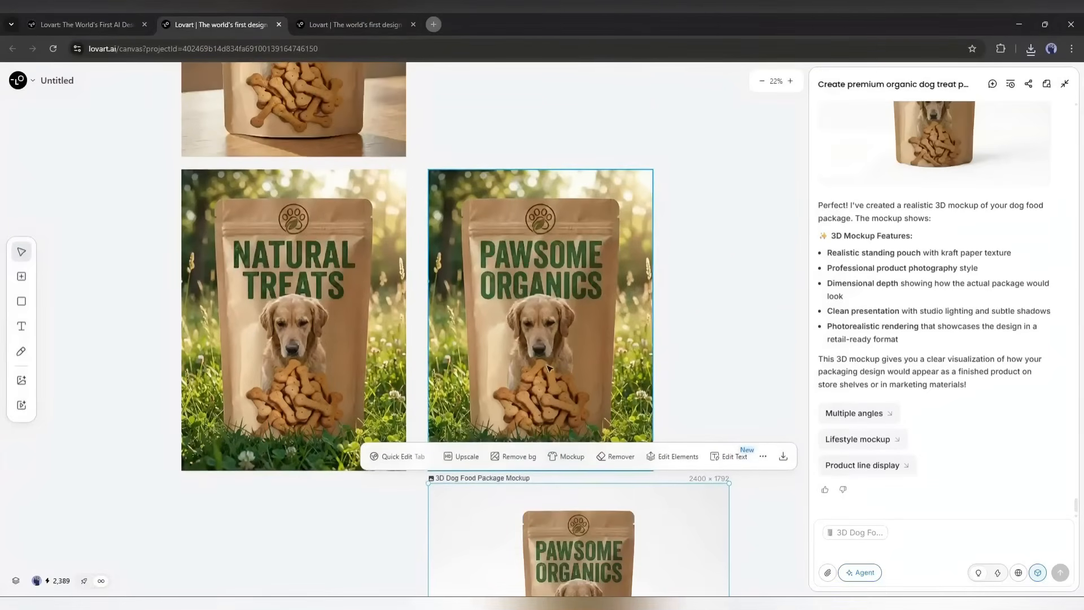
click(711, 306)
scroll(565, 328, down, 5)
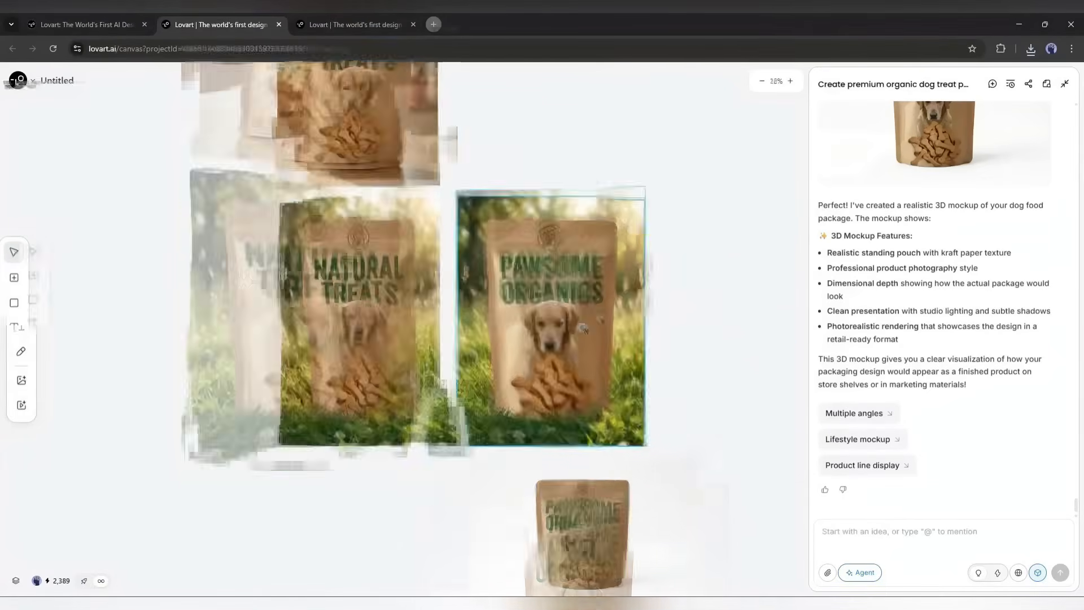
scroll(505, 340, up, 3)
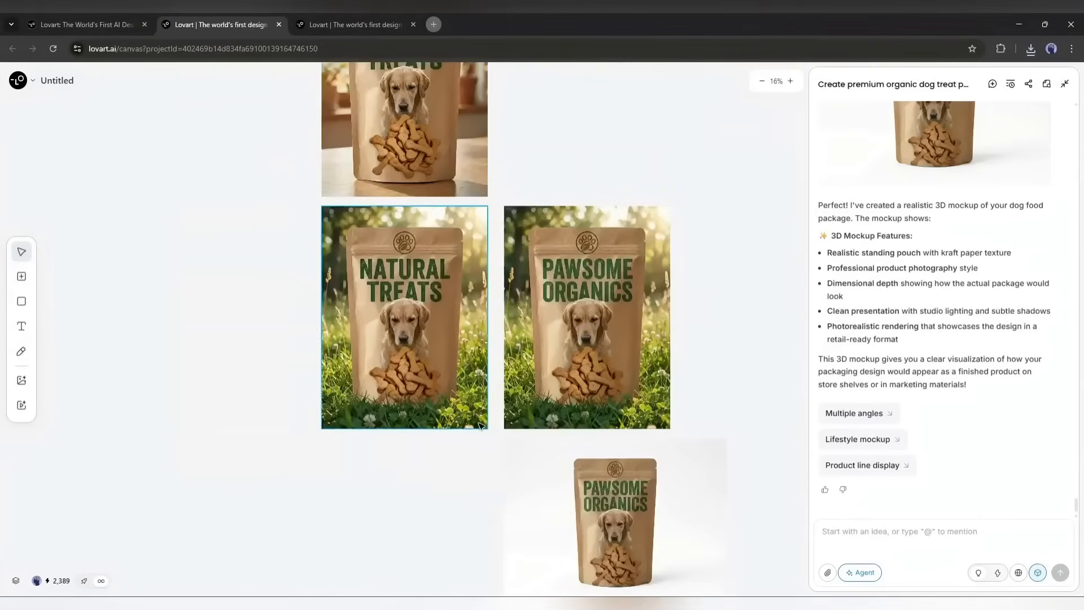
Step: Add a video generator frame to the canvas and move it farther from the 3D package mockup
click(587, 487)
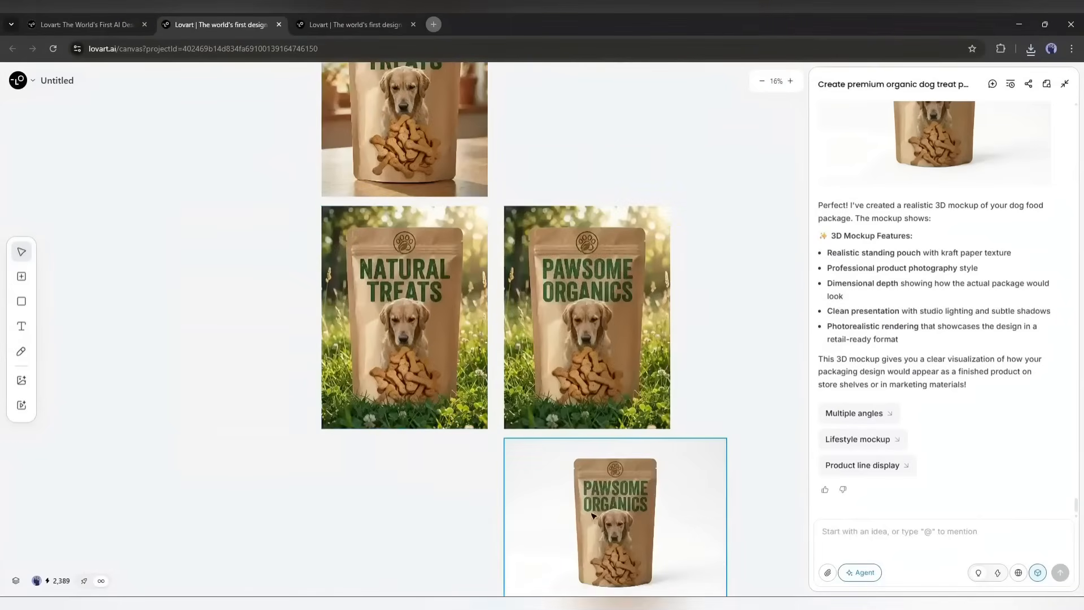
click(24, 411)
scroll(377, 427, down, 2)
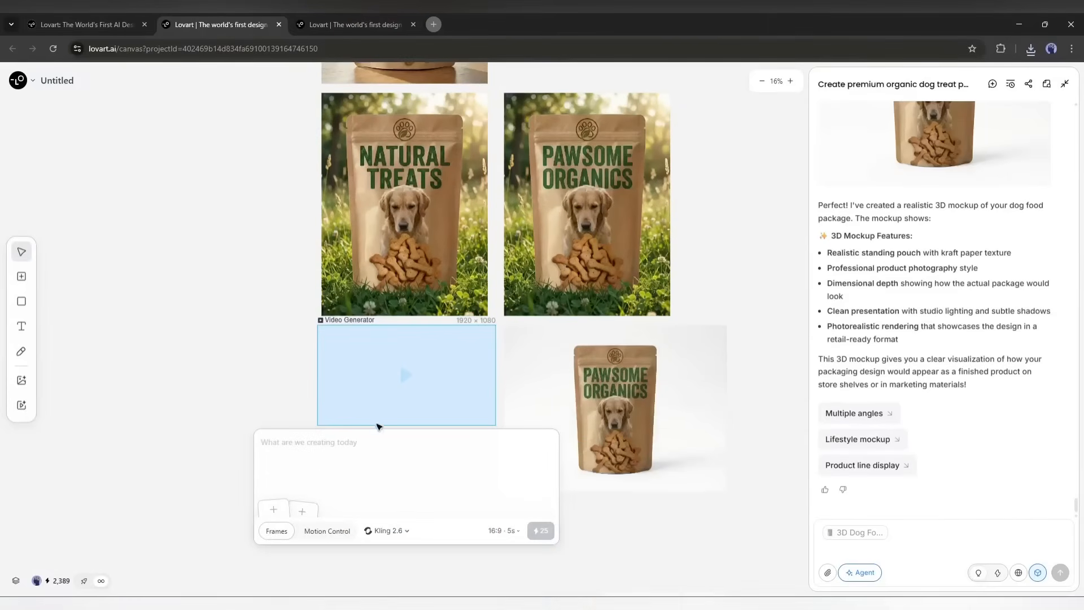
drag(435, 375, 347, 378)
Step: Check the video generator's available models, then its size and duration options
click(305, 530)
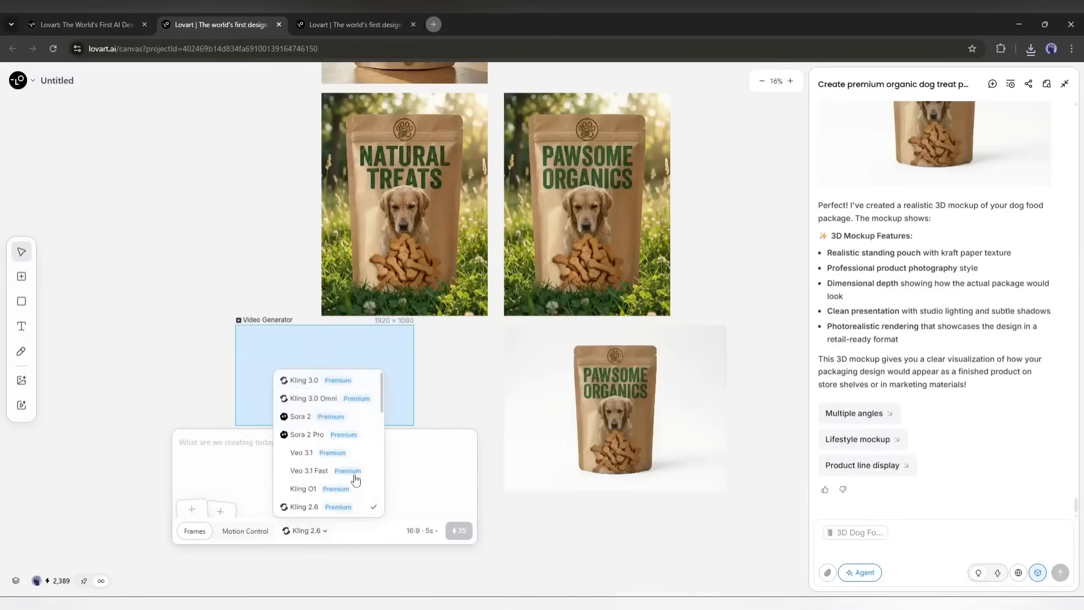
click(433, 532)
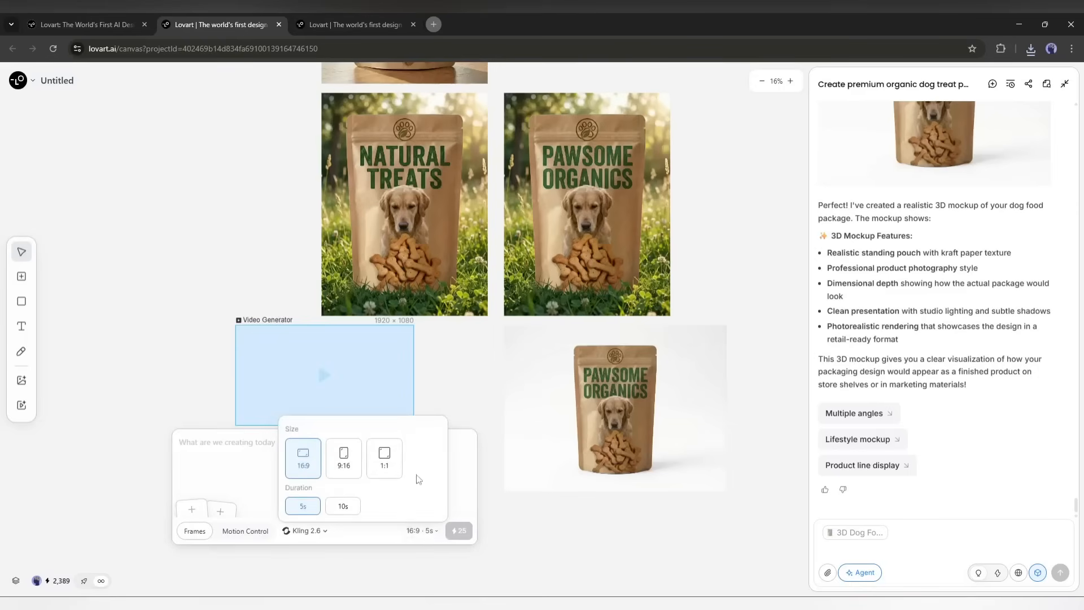
click(485, 446)
Step: Delete the video generator frame from the canvas
click(341, 384)
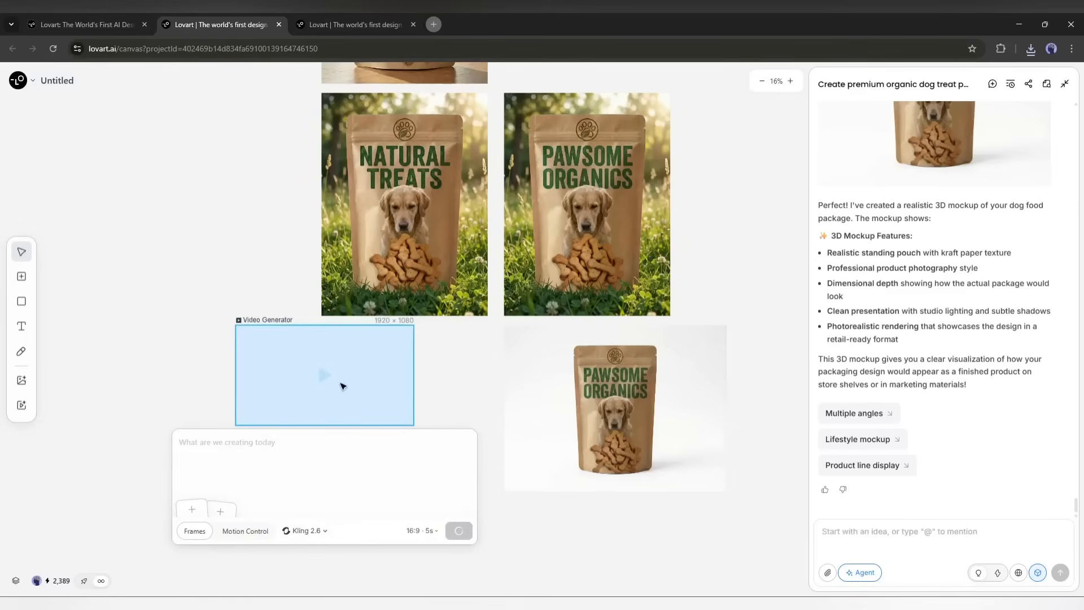
key(Delete)
scroll(438, 369, up, 5)
scroll(626, 314, down, 3)
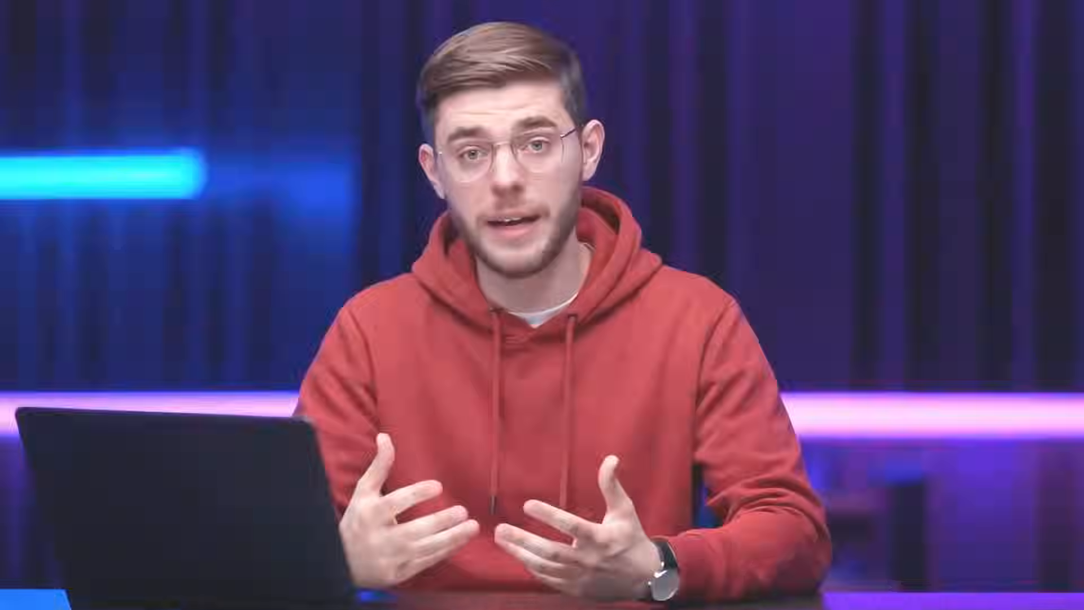